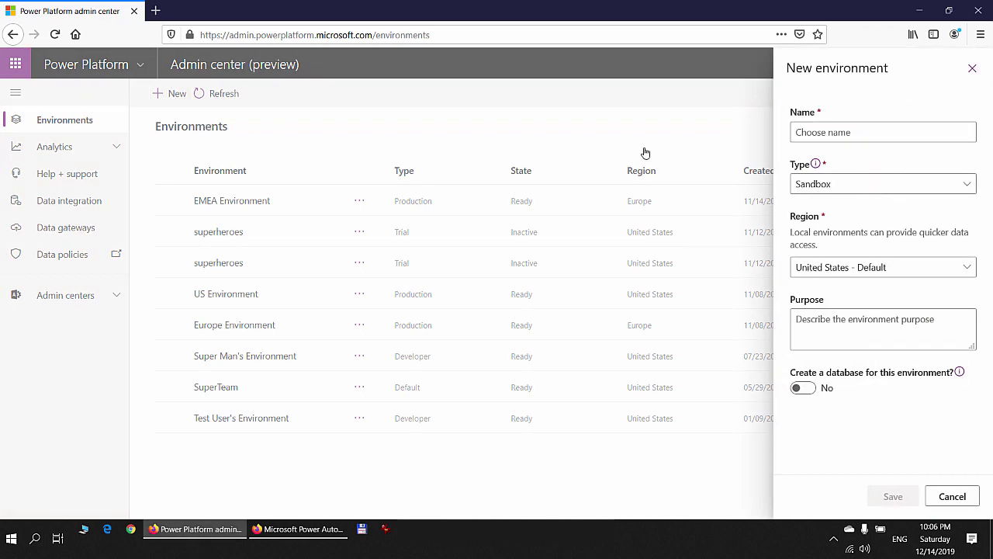
Step: Name the new environment 'New US Environment', make it a Trial, and save it
{"action": "left_click", "coordinate": [830, 130]}
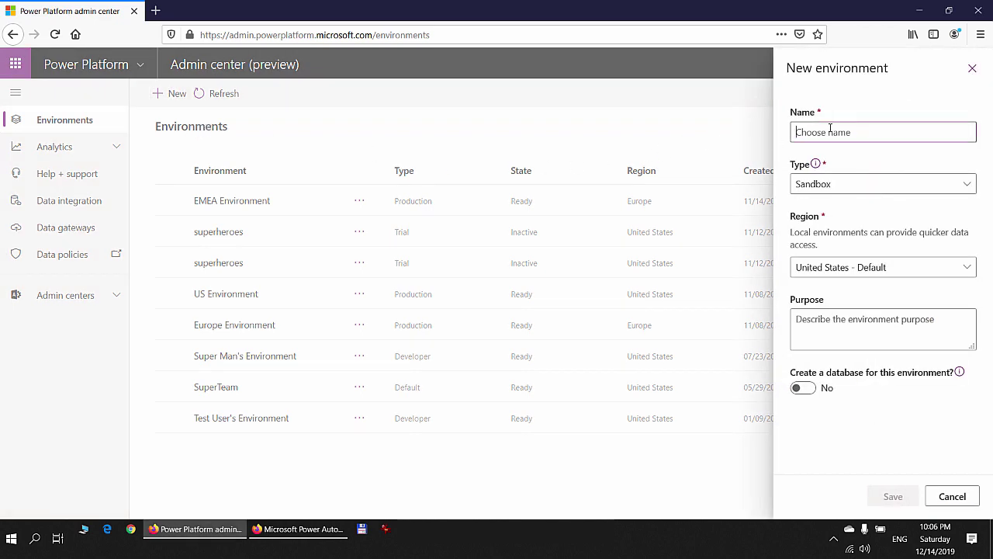
{"action": "type", "text": "New US Environment"}
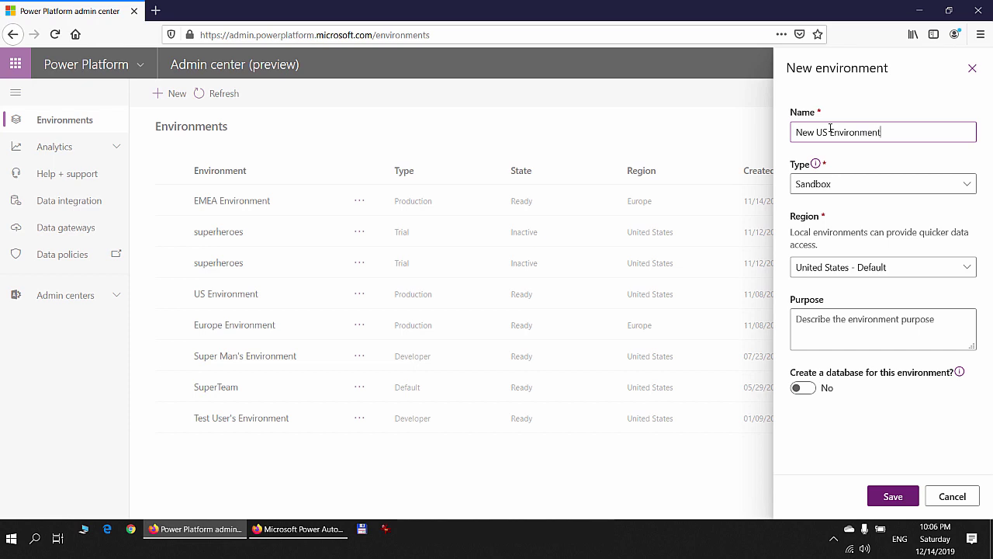
{"action": "left_click", "coordinate": [838, 183]}
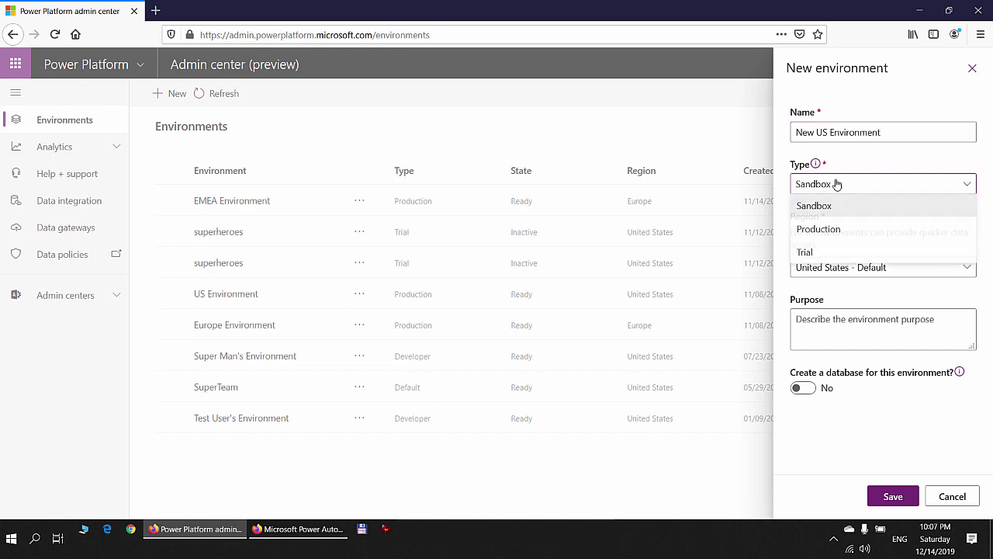
{"action": "left_click", "coordinate": [838, 250]}
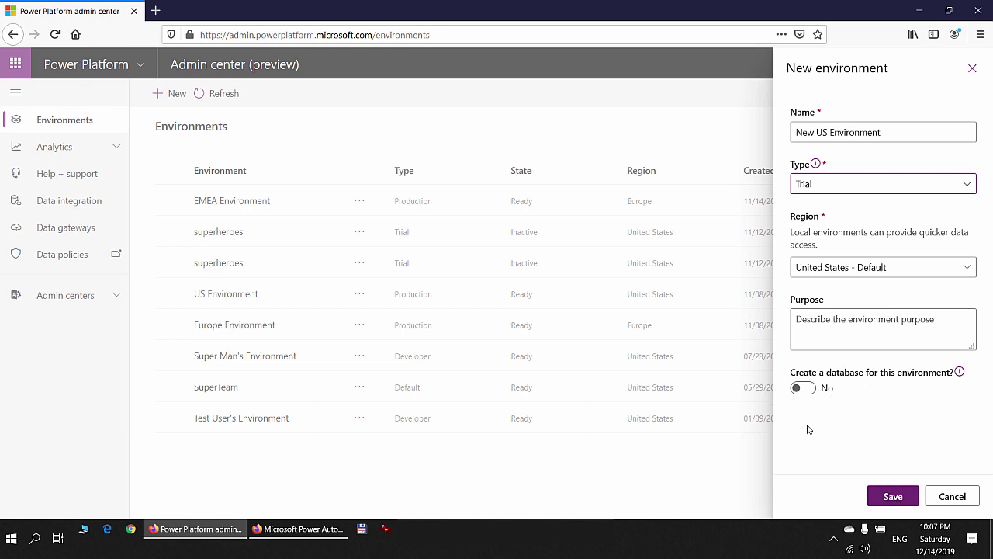
{"action": "left_click", "coordinate": [890, 497]}
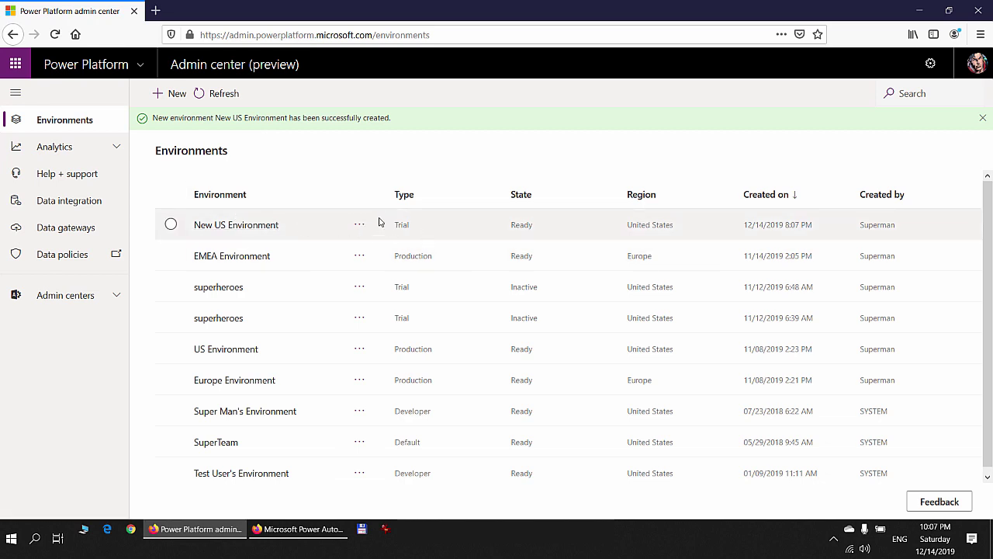
Step: Open New US Environment's details, briefly checking SuperTeam, and dismiss the feedback survey
{"action": "left_click", "coordinate": [232, 227]}
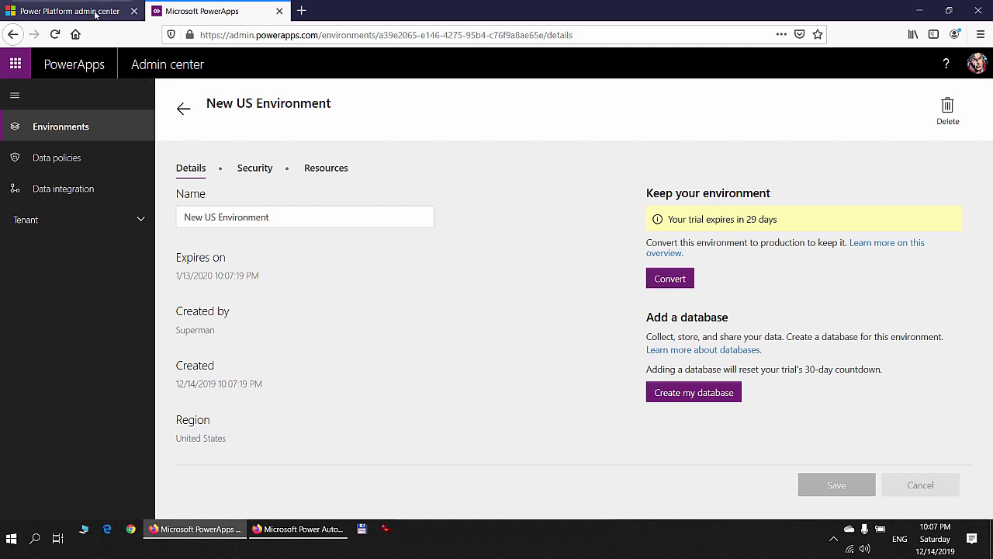
{"action": "left_click", "coordinate": [70, 11]}
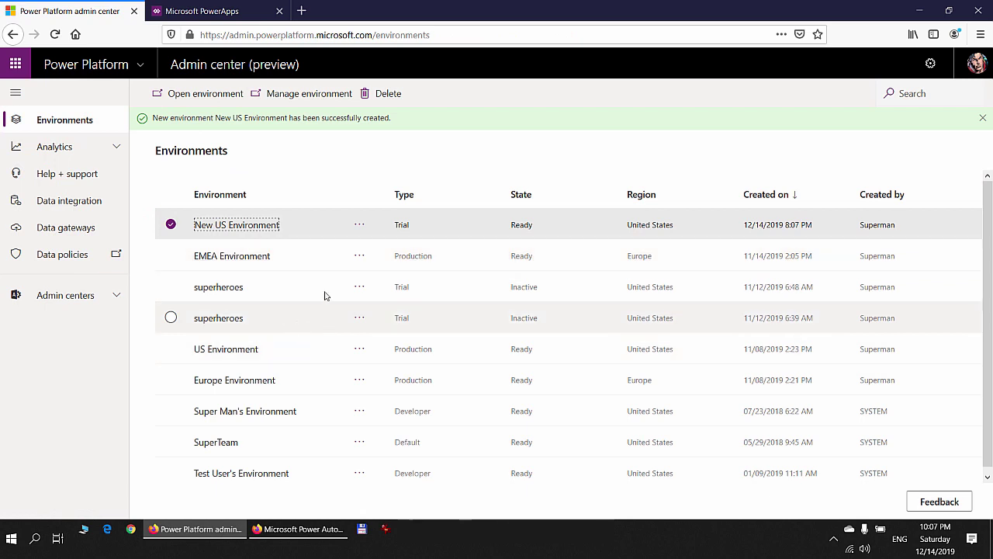
{"action": "left_click", "coordinate": [215, 449]}
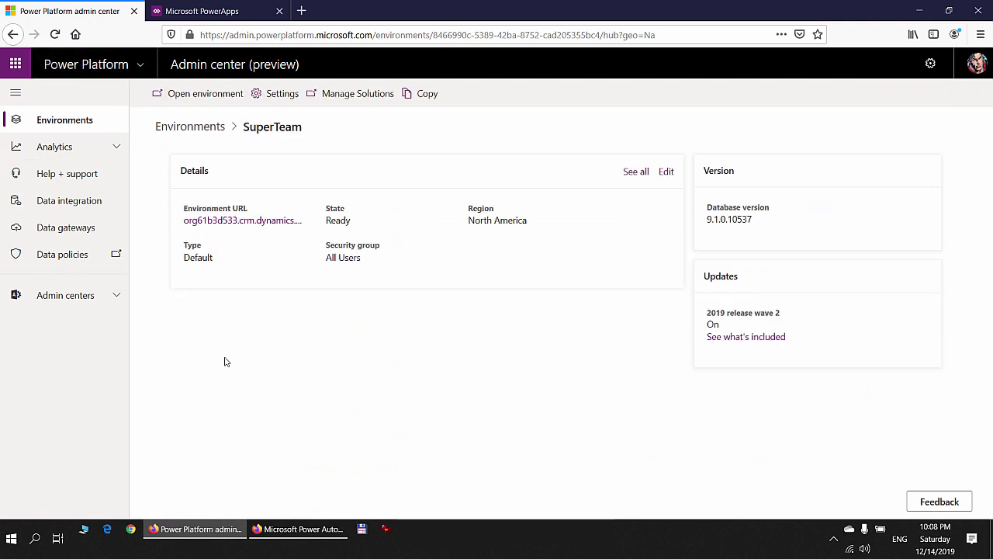
{"action": "left_click", "coordinate": [201, 10]}
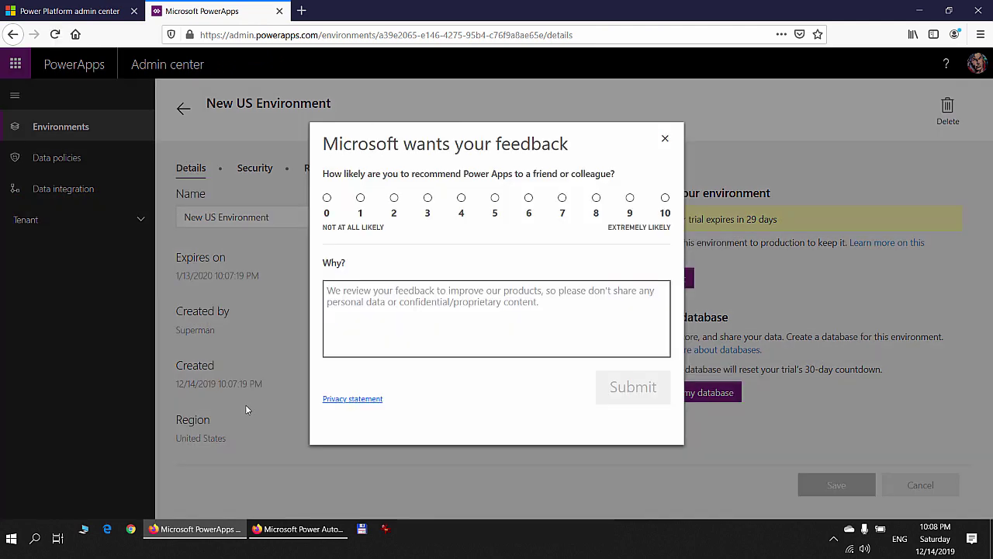
{"action": "left_click", "coordinate": [664, 139]}
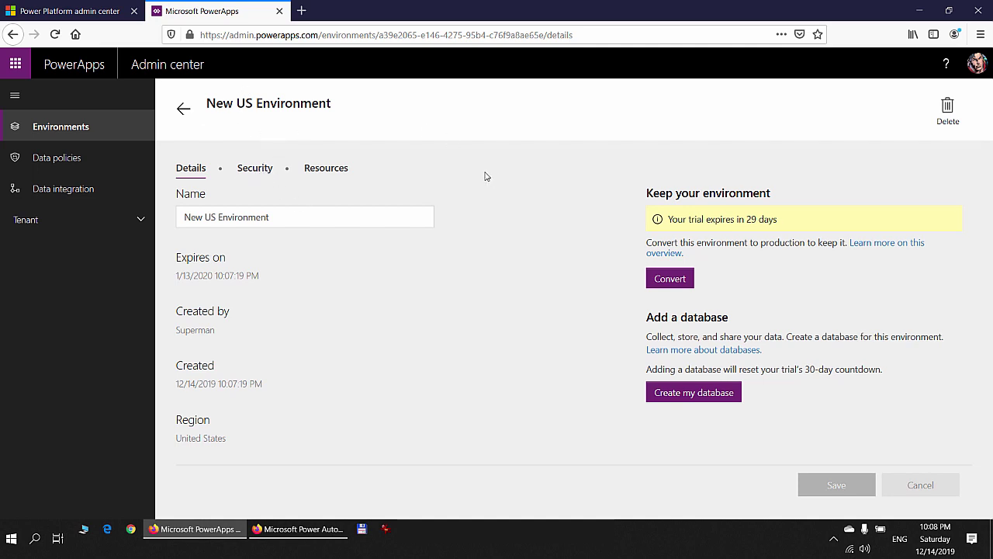
Step: Add the searched user to the Environment Maker role, save and reload, then go to Power Automate
{"action": "left_click", "coordinate": [255, 170]}
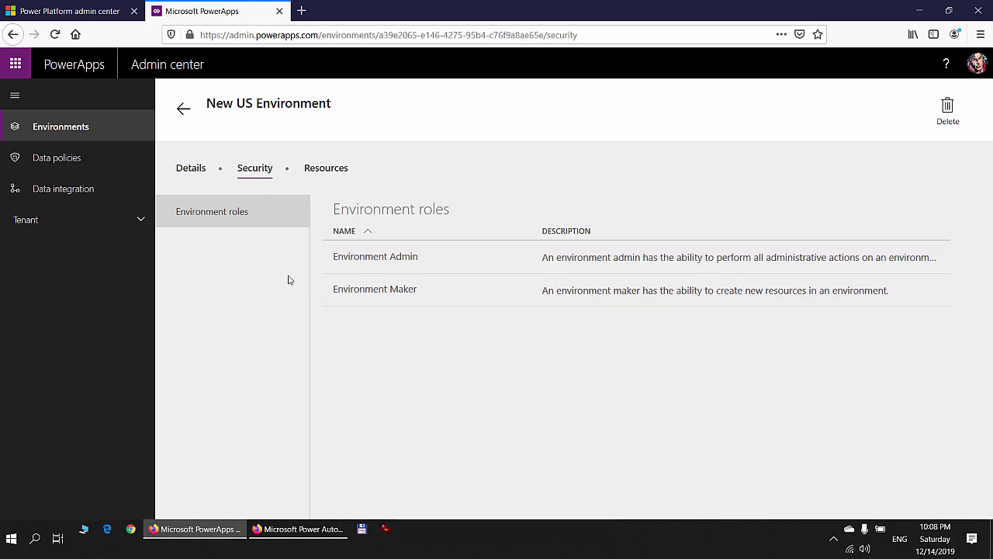
{"action": "left_click", "coordinate": [398, 292]}
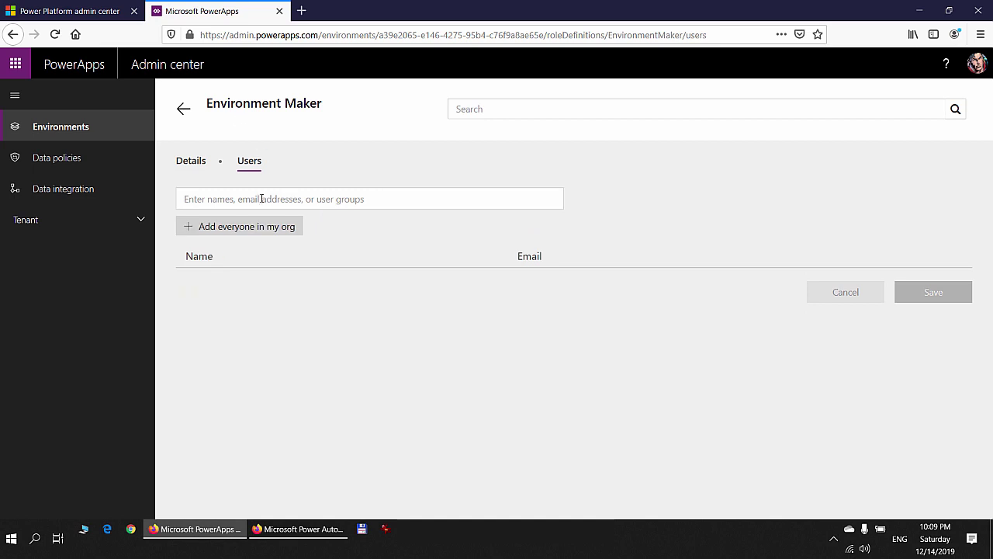
{"action": "left_click", "coordinate": [268, 200]}
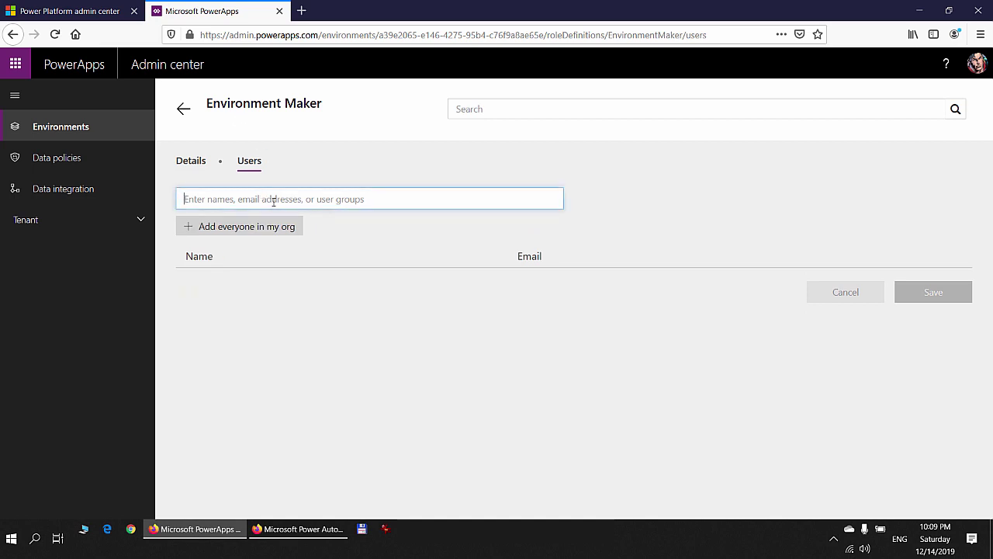
{"action": "type", "text": "spid"}
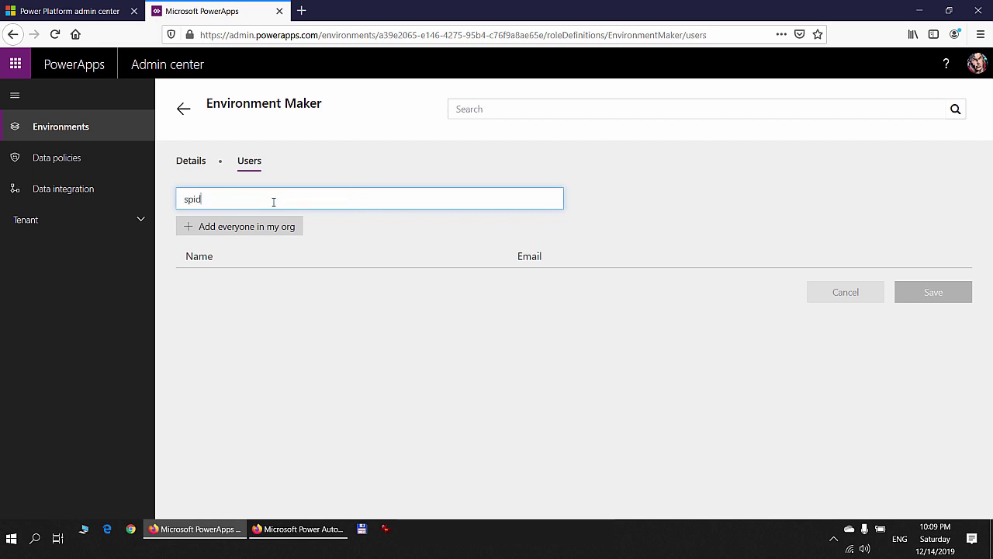
{"action": "type", "text": "erman"}
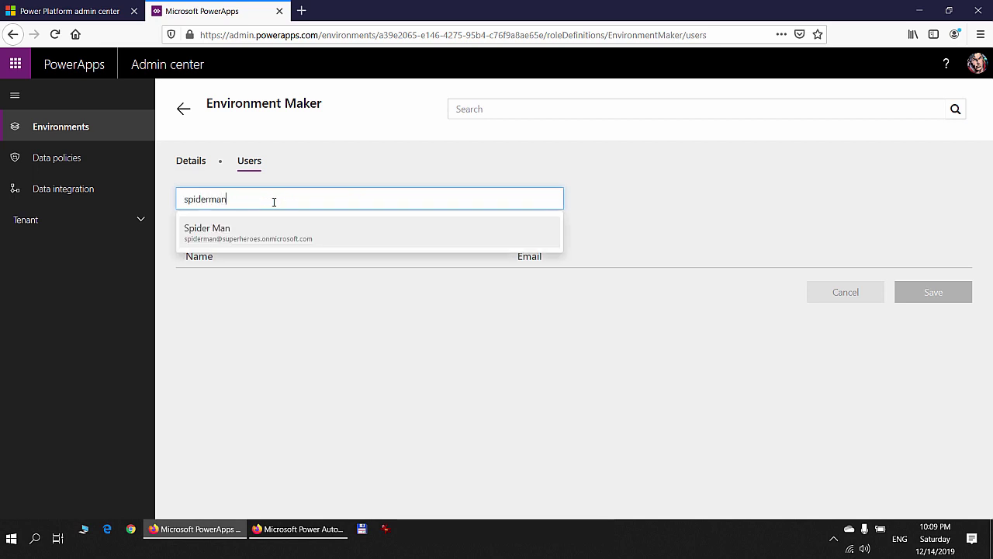
{"action": "left_click", "coordinate": [269, 232]}
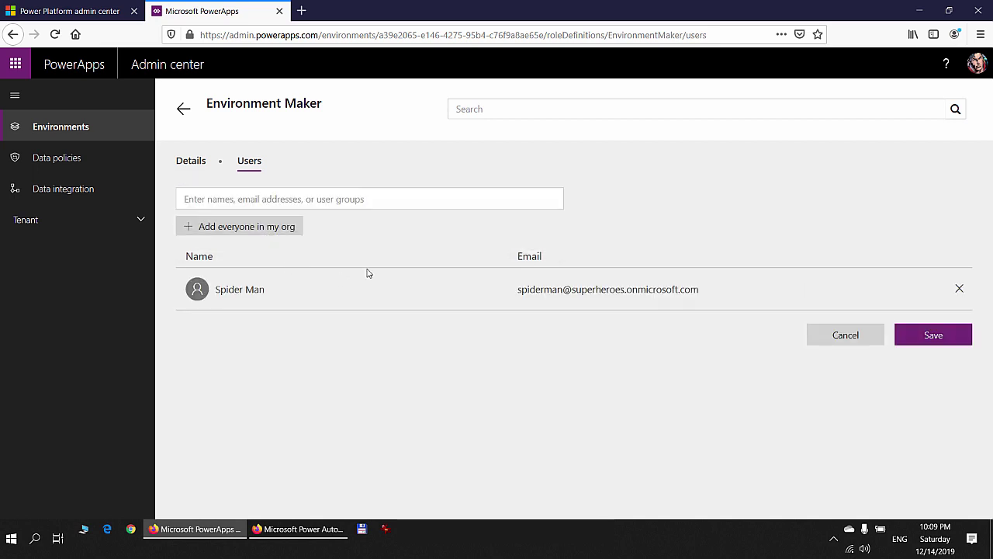
{"action": "left_click", "coordinate": [932, 340]}
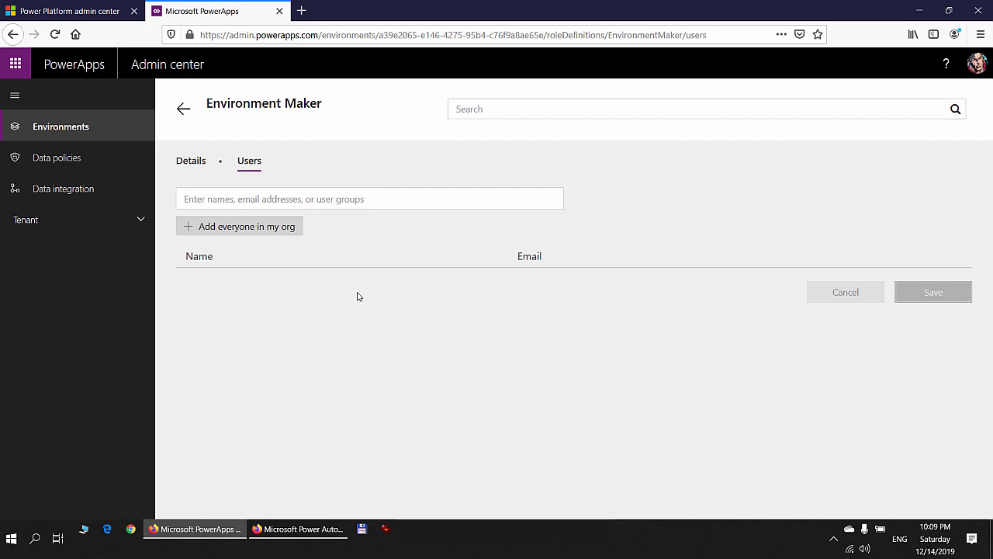
{"action": "key", "text": "F5"}
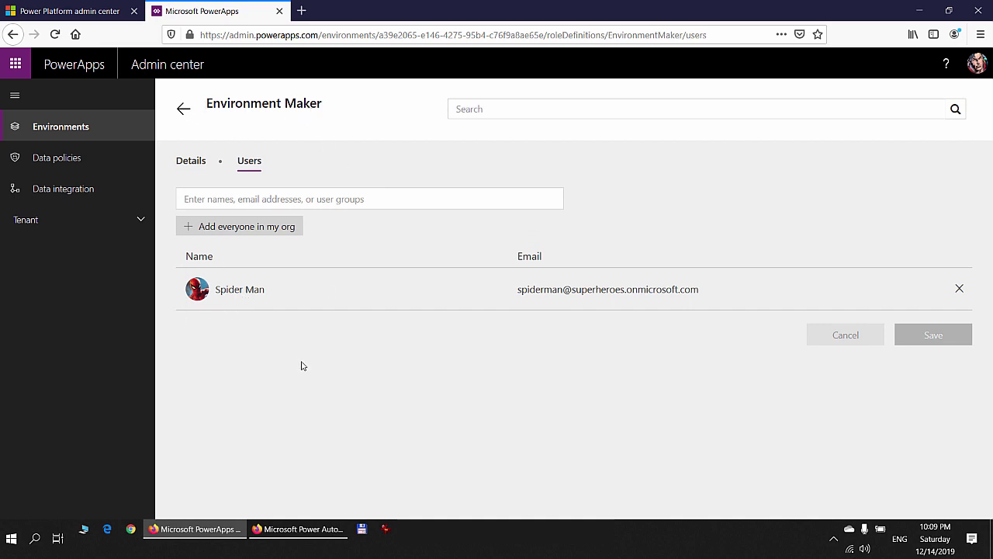
{"action": "left_click", "coordinate": [280, 531]}
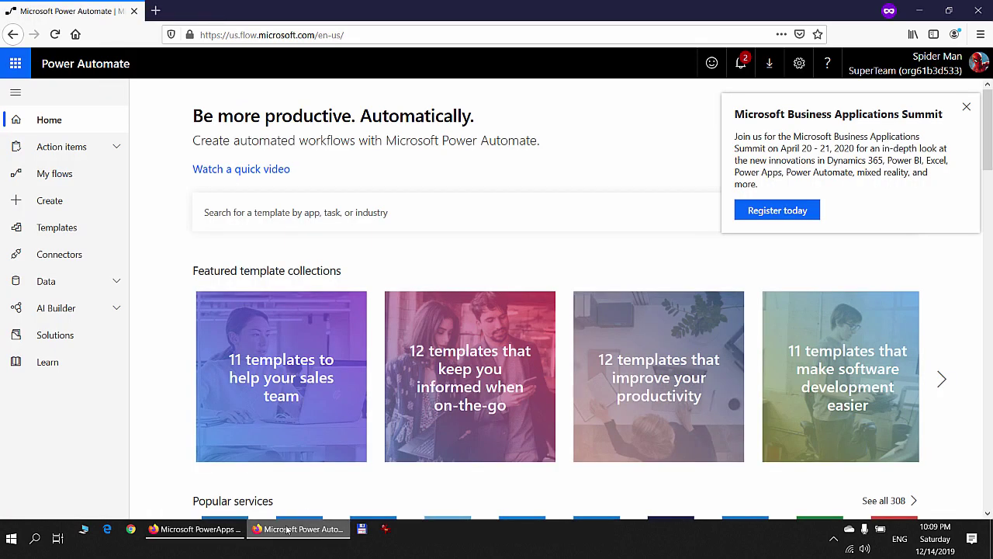
Step: Switch Power Automate to New US Environment and go to the Create page
{"action": "left_click", "coordinate": [956, 67]}
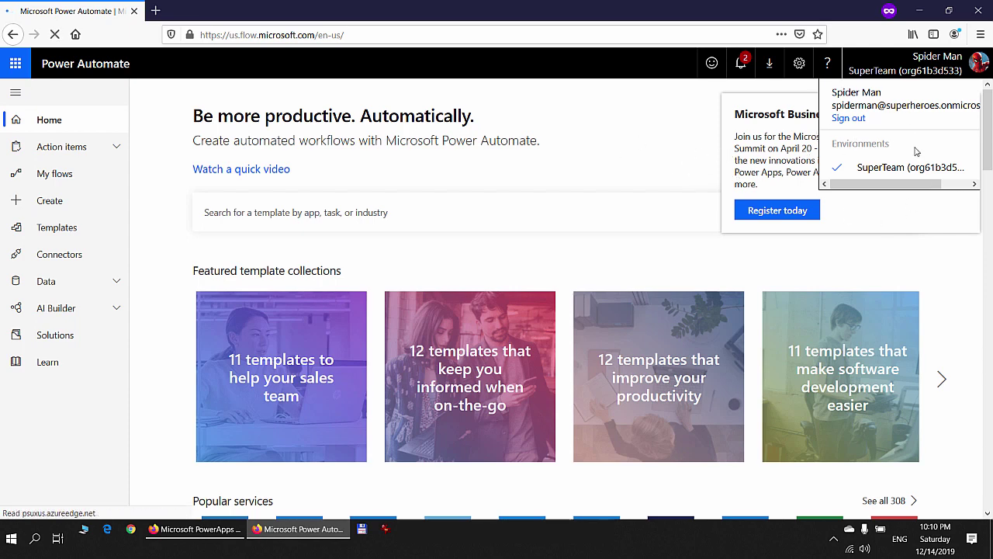
{"action": "left_click", "coordinate": [940, 69]}
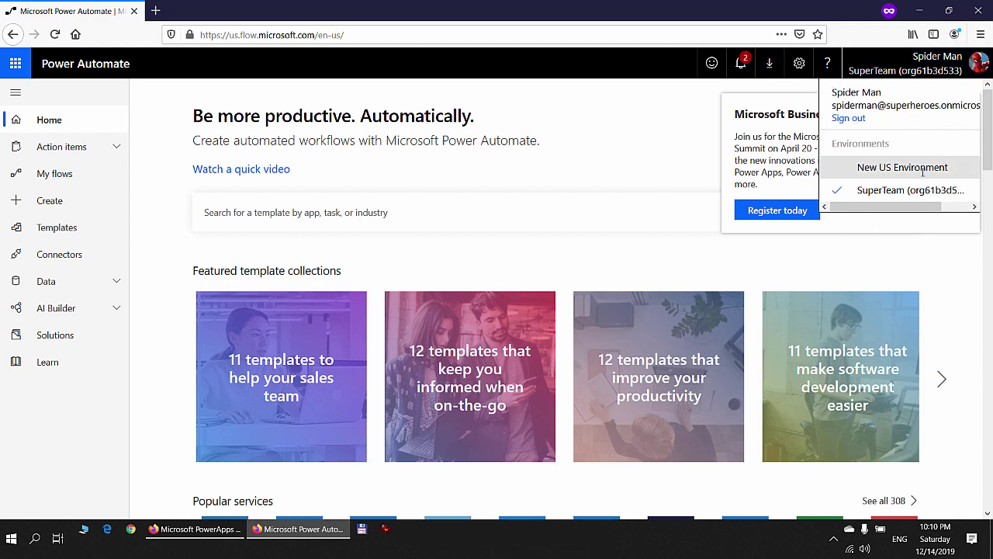
{"action": "left_click", "coordinate": [852, 171]}
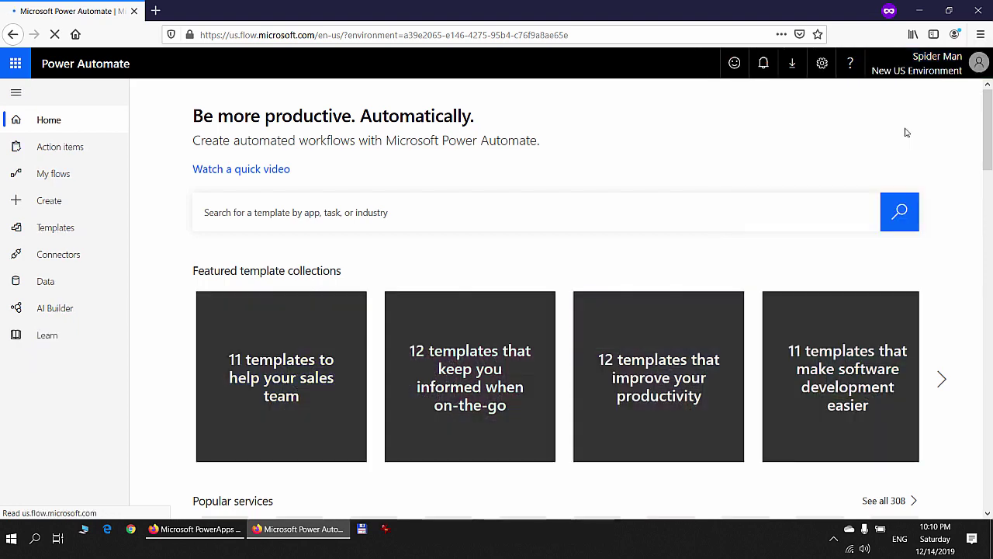
{"action": "left_click", "coordinate": [71, 205]}
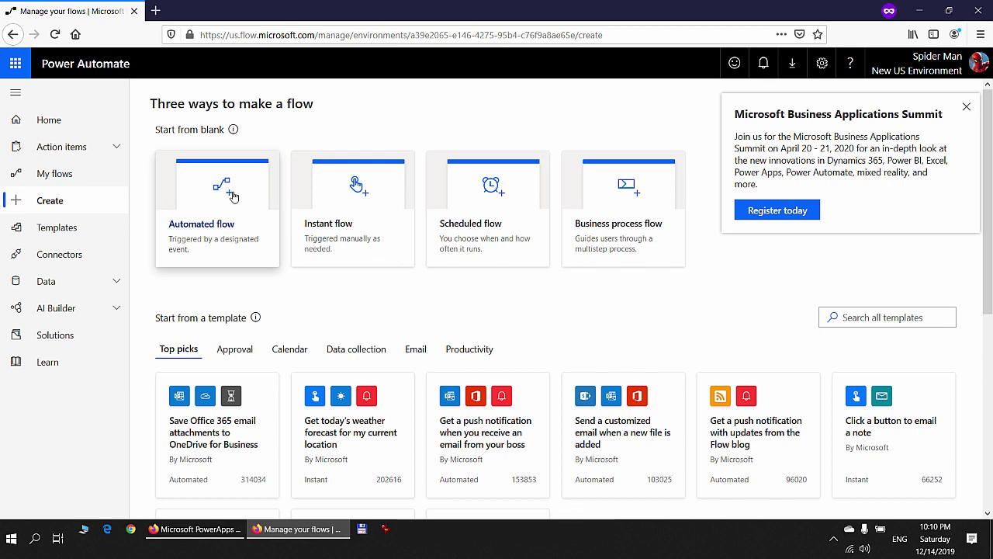
Step: Start an instant flow with a manual button trigger and dismiss the summit announcement
{"action": "left_click", "coordinate": [348, 190]}
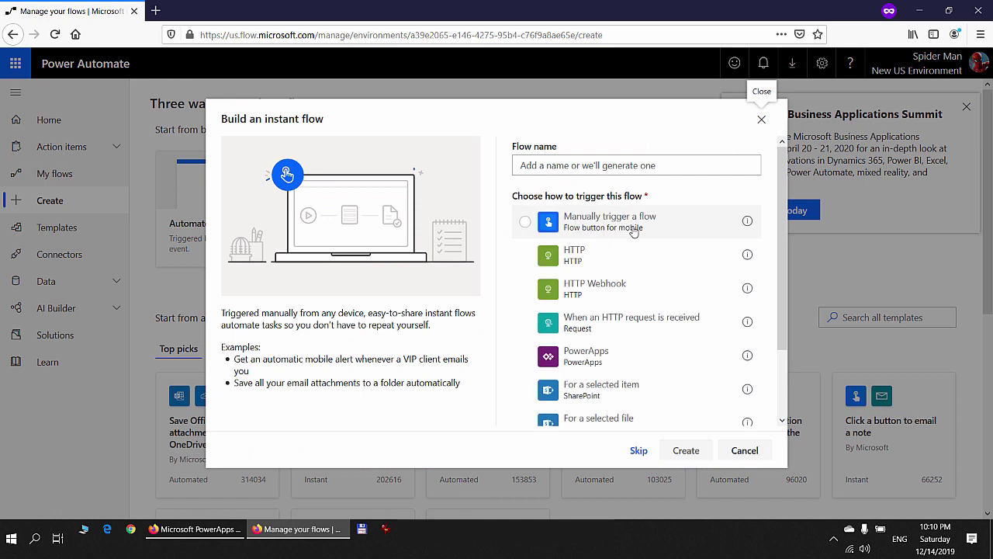
{"action": "left_click", "coordinate": [644, 223]}
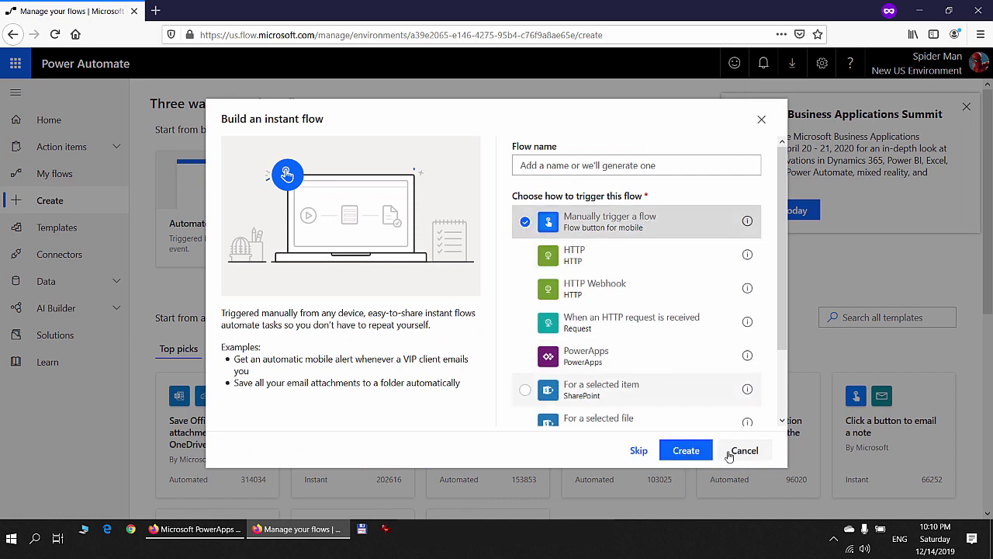
{"action": "left_click", "coordinate": [686, 451]}
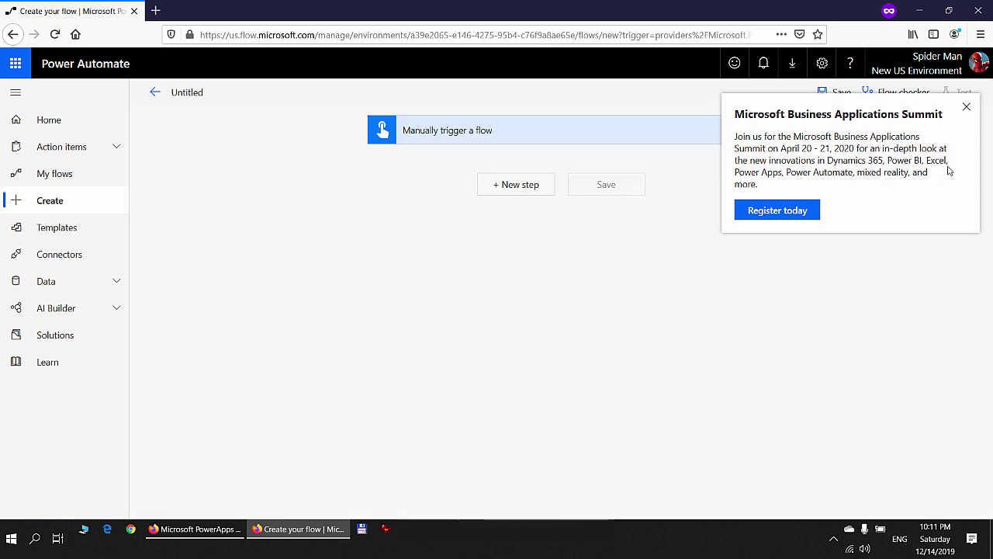
{"action": "left_click", "coordinate": [966, 106]}
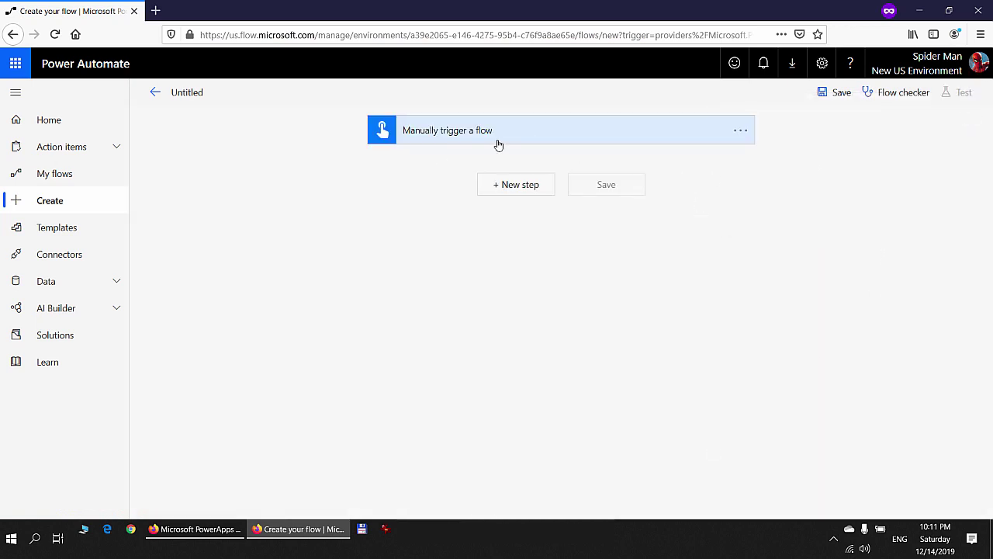
Step: Add a Create an approval action after the trigger by searching 'approval'
{"action": "left_click", "coordinate": [522, 190]}
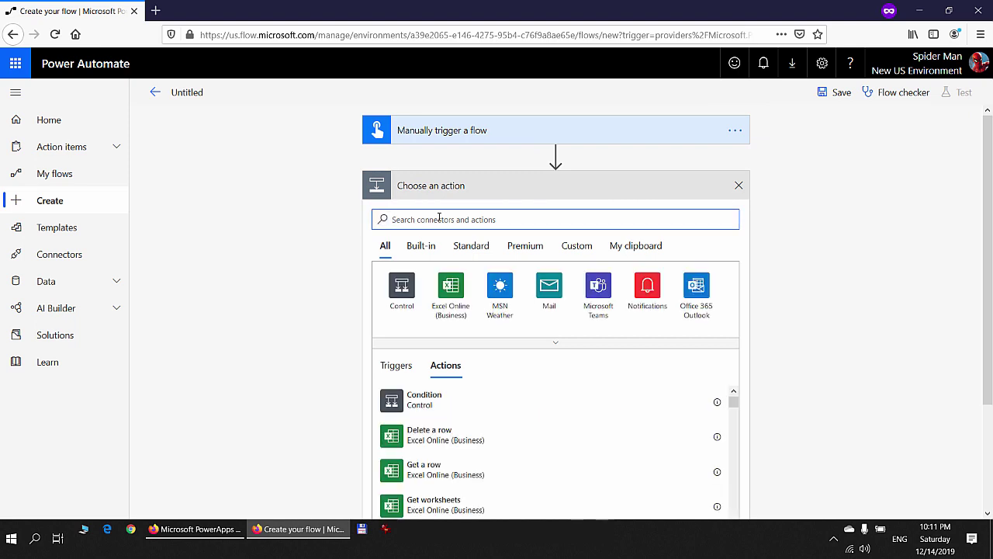
{"action": "type", "text": "appro"}
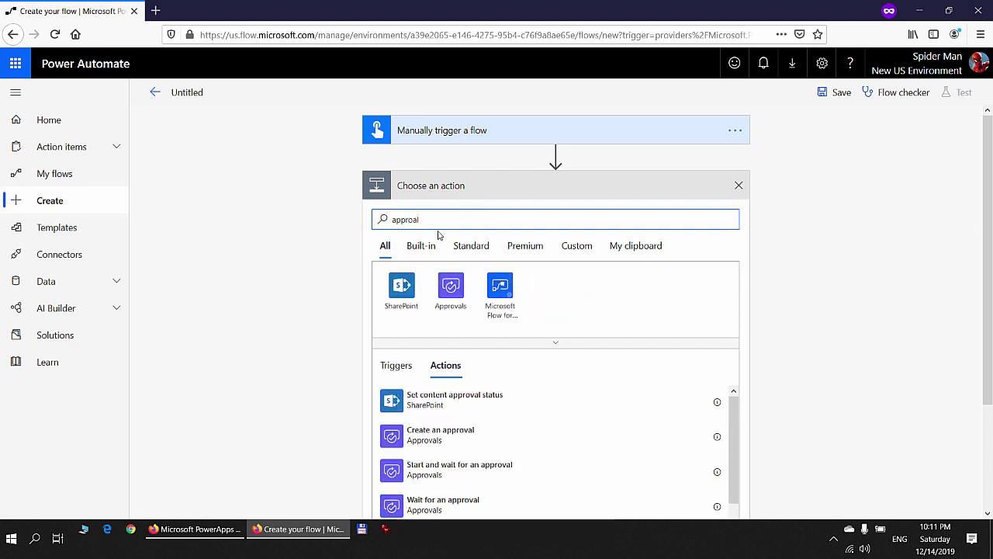
{"action": "type", "text": "val"}
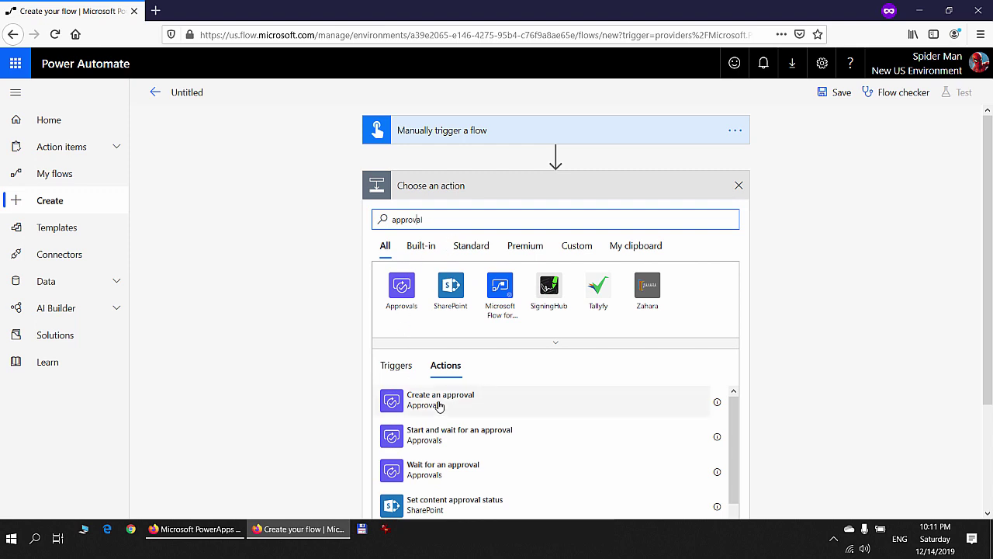
{"action": "left_click", "coordinate": [383, 393]}
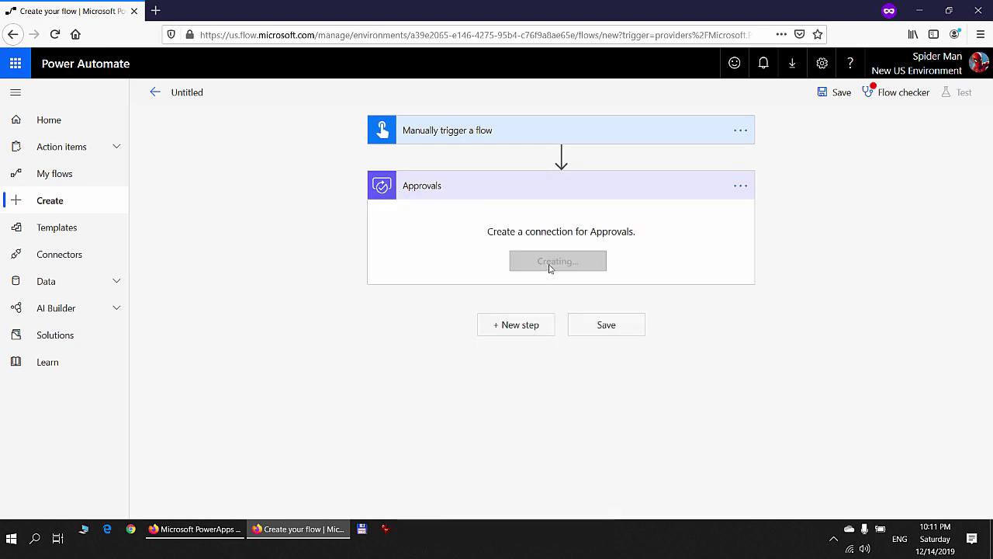
{"action": "left_click", "coordinate": [565, 213]}
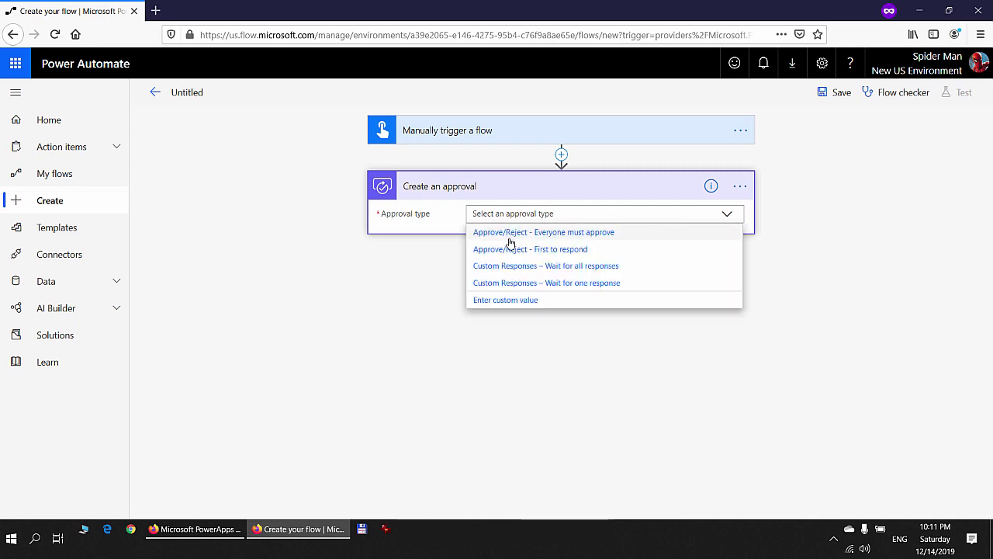
Step: Set the approval type to Approve/Reject - First to respond and title it 'Please approve this request'
{"action": "left_click", "coordinate": [598, 250]}
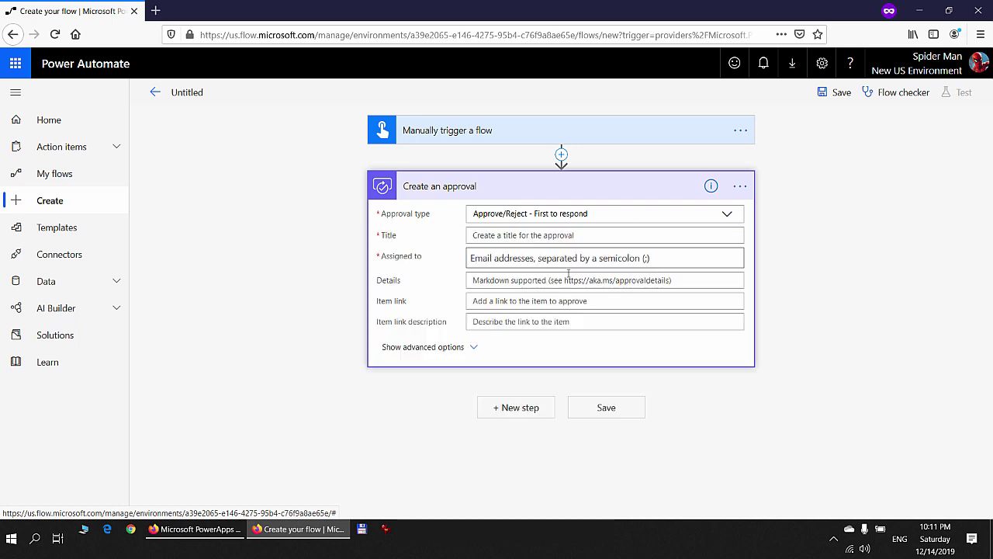
{"action": "left_click", "coordinate": [570, 235]}
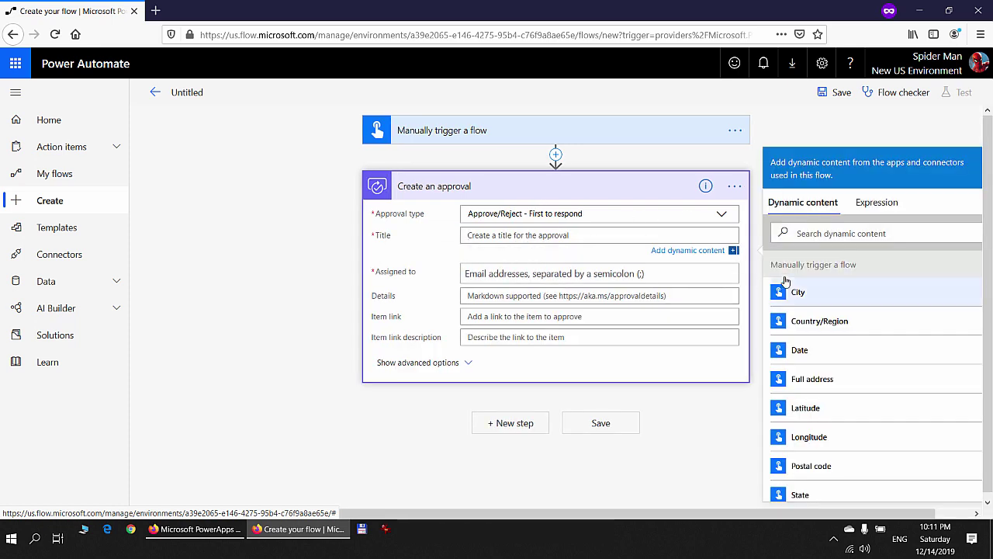
{"action": "left_click", "coordinate": [754, 216]}
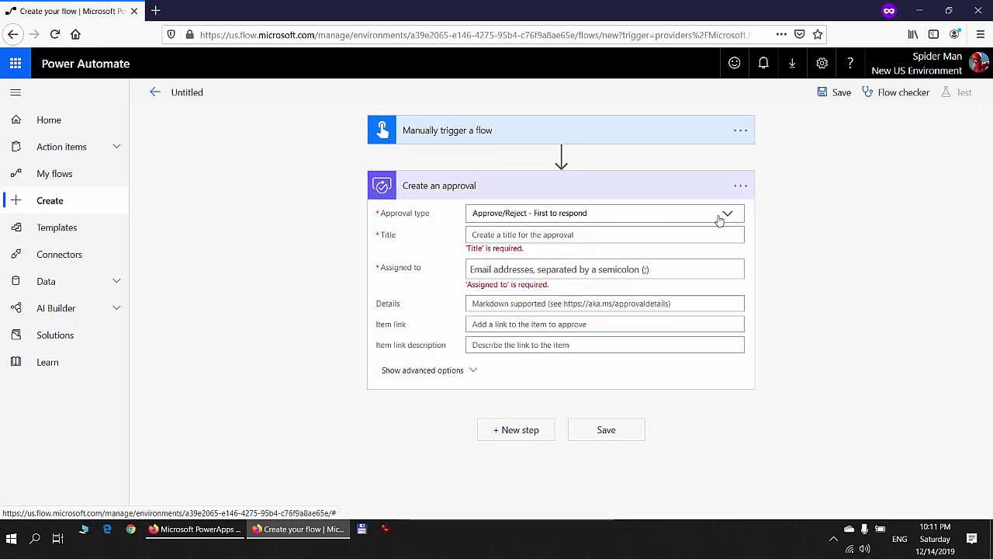
{"action": "left_click", "coordinate": [660, 234]}
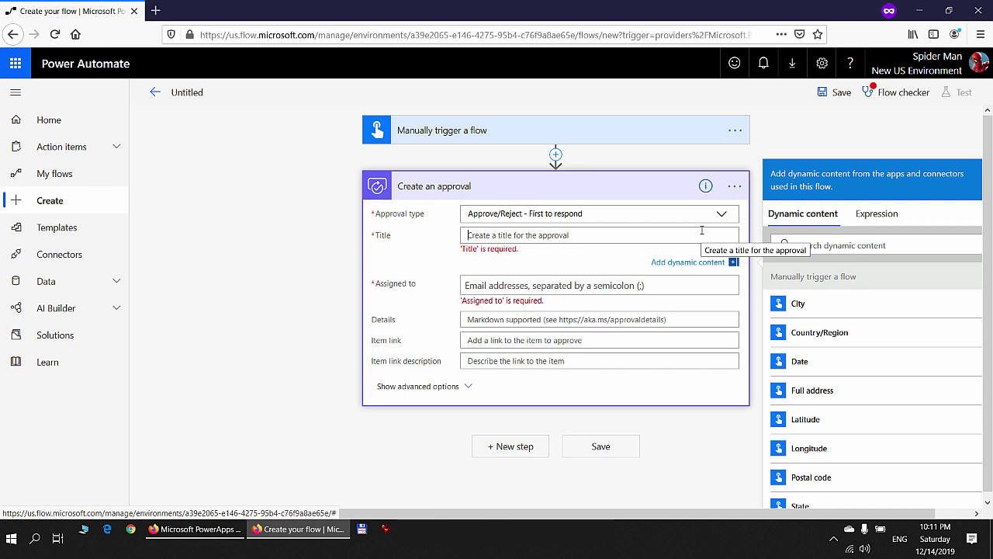
{"action": "type", "text": "Please approve this request"}
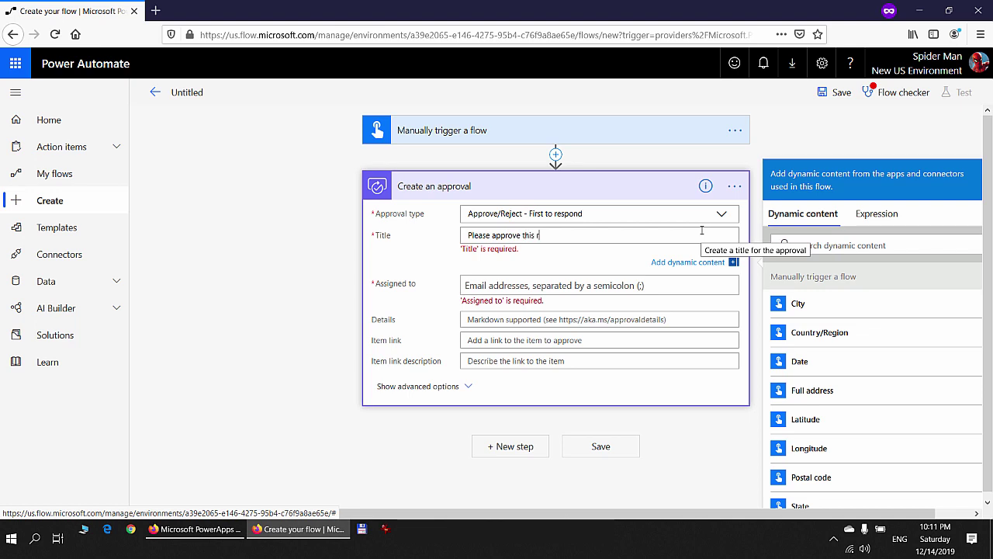
Step: Assign the approval to the signed-in user from Suggested People and save the flow
{"action": "left_click", "coordinate": [577, 289]}
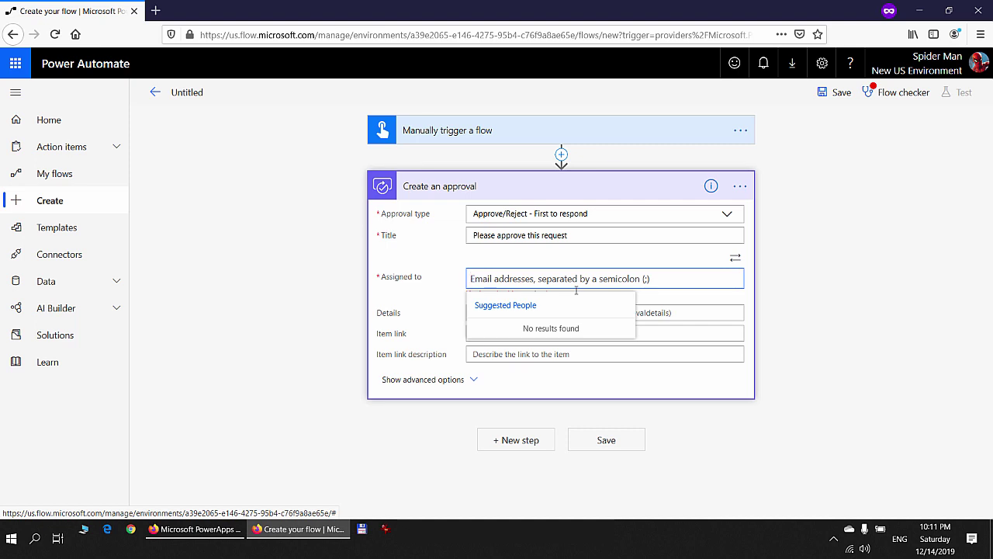
{"action": "type", "text": "spid"}
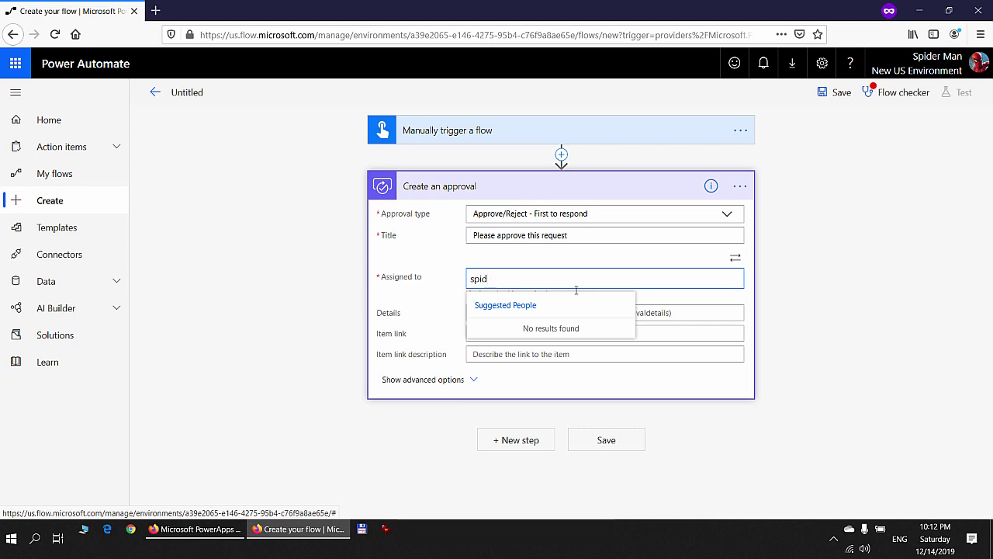
{"action": "type", "text": "r"}
{"action": "type", "text": "er man"}
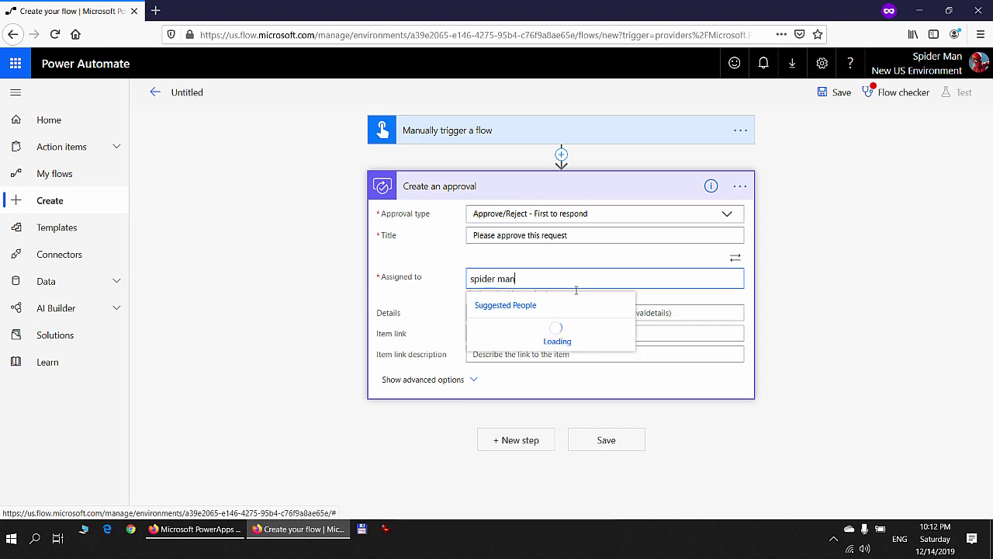
{"action": "left_click", "coordinate": [543, 330]}
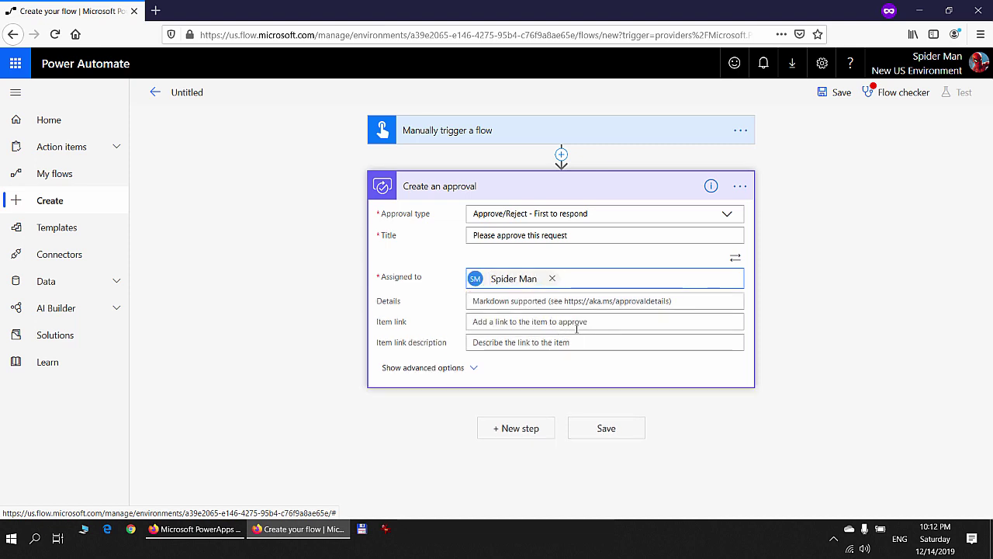
{"action": "left_click", "coordinate": [838, 92]}
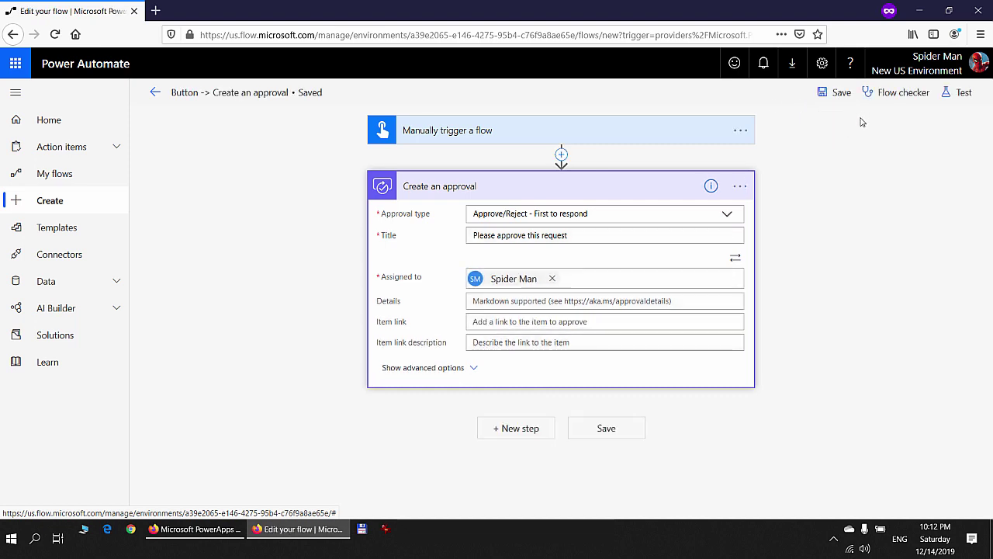
Step: Save the flow and run a manually triggered test, confirming the Approvals connection
{"action": "left_click", "coordinate": [959, 92]}
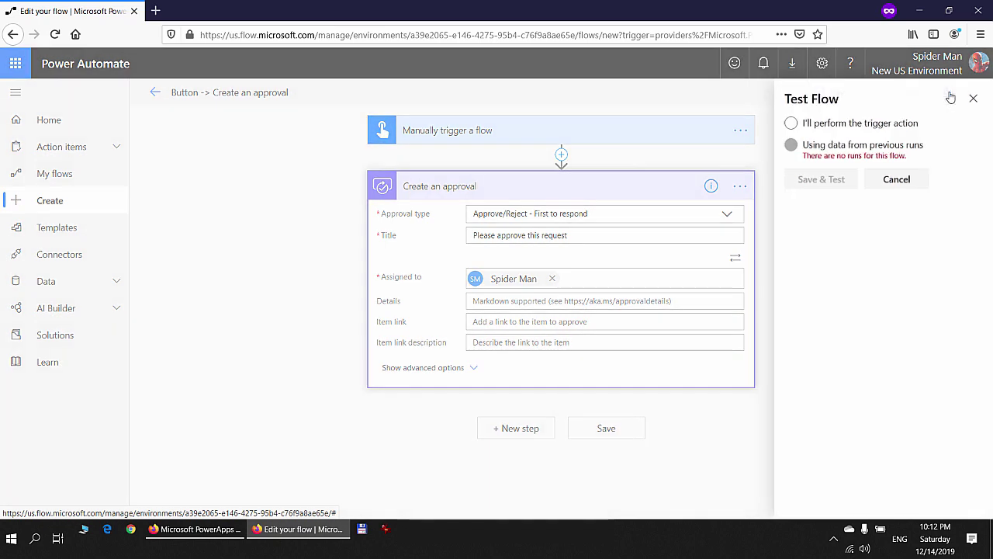
{"action": "left_click", "coordinate": [831, 124]}
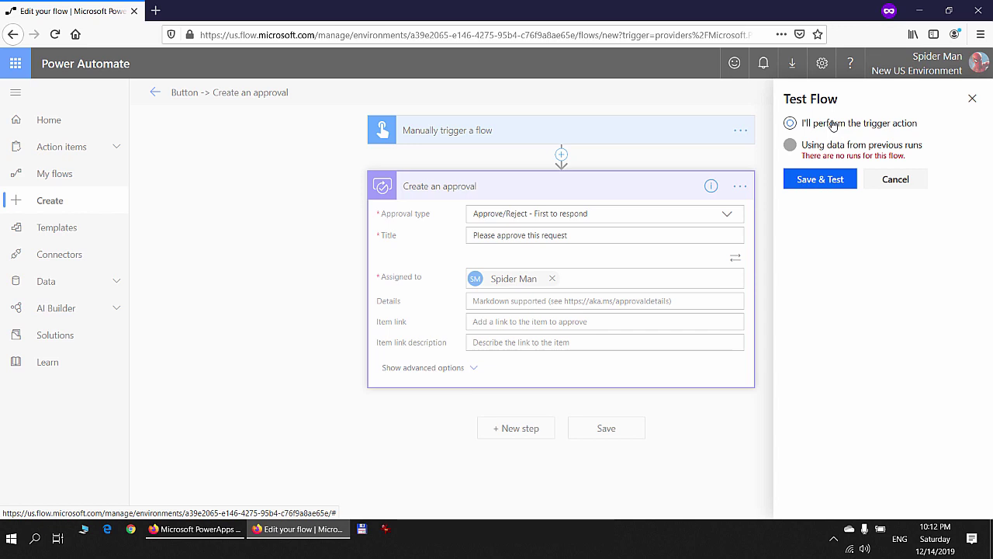
{"action": "left_click", "coordinate": [824, 180]}
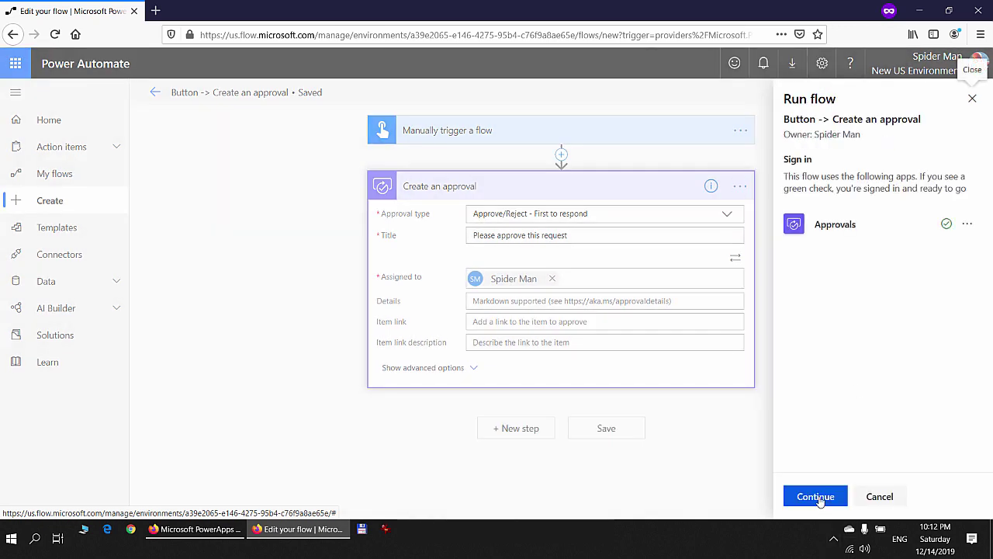
{"action": "left_click", "coordinate": [818, 498]}
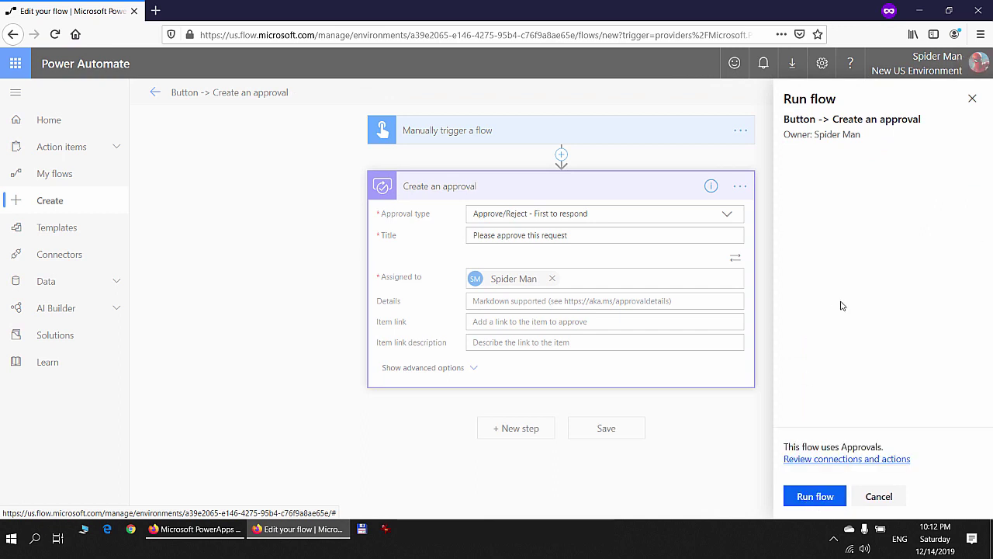
{"action": "left_click", "coordinate": [811, 499]}
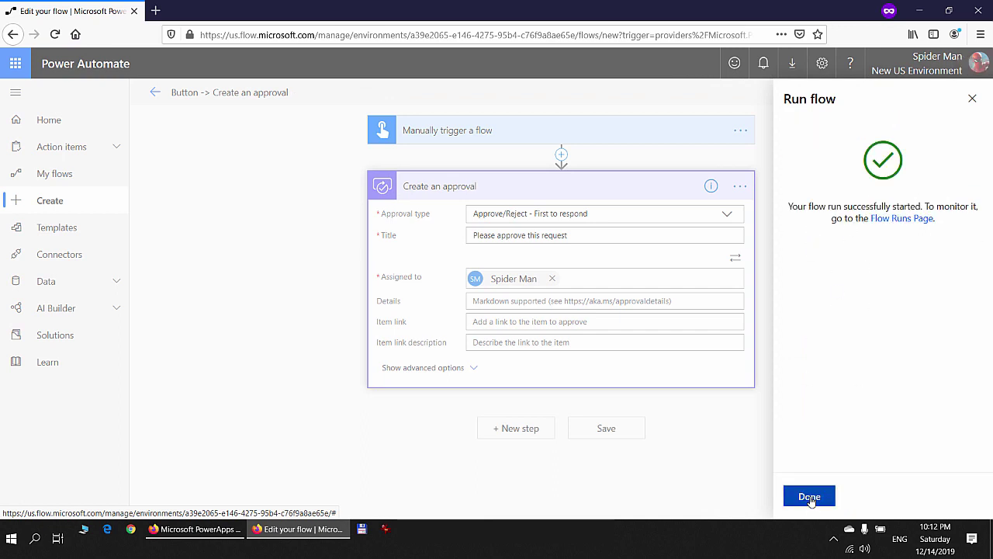
Step: Open the failed test run and read the Forbidden error in Create an approval's outputs
{"action": "left_click", "coordinate": [811, 498]}
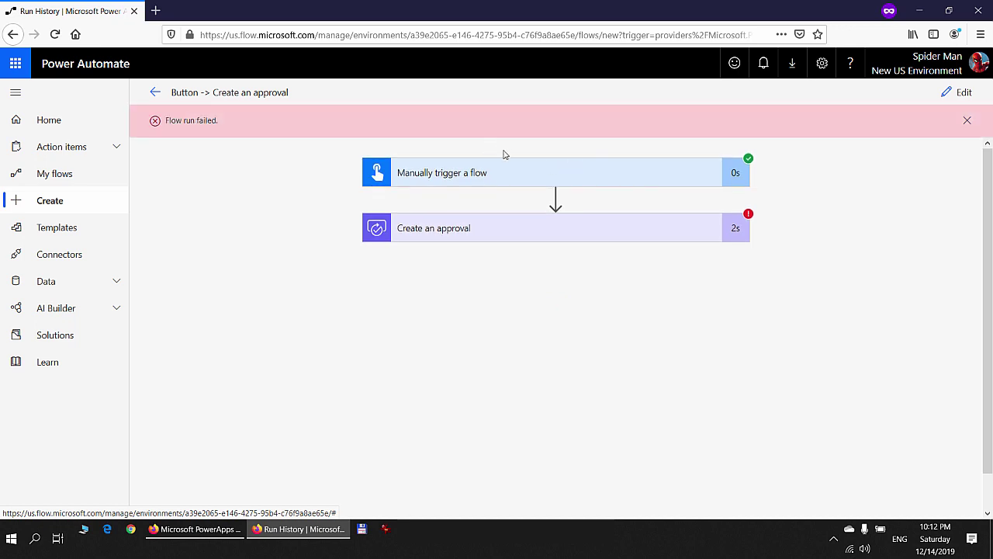
{"action": "left_click", "coordinate": [444, 229]}
{"action": "scroll", "coordinate": [523, 288], "scroll_direction": "down", "scroll_amount": 10}
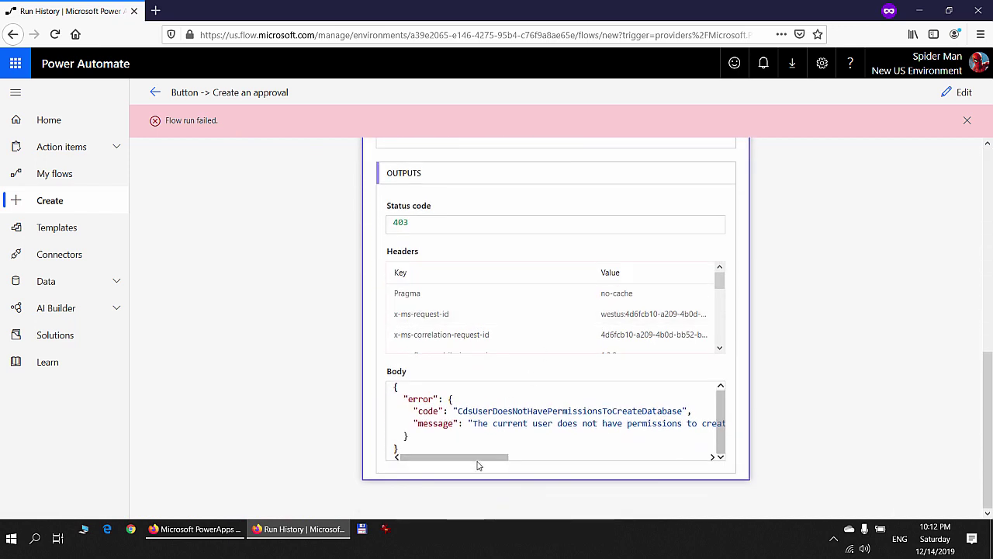
{"action": "left_click_drag", "start_coordinate": [475, 423], "coordinate": [536, 424]}
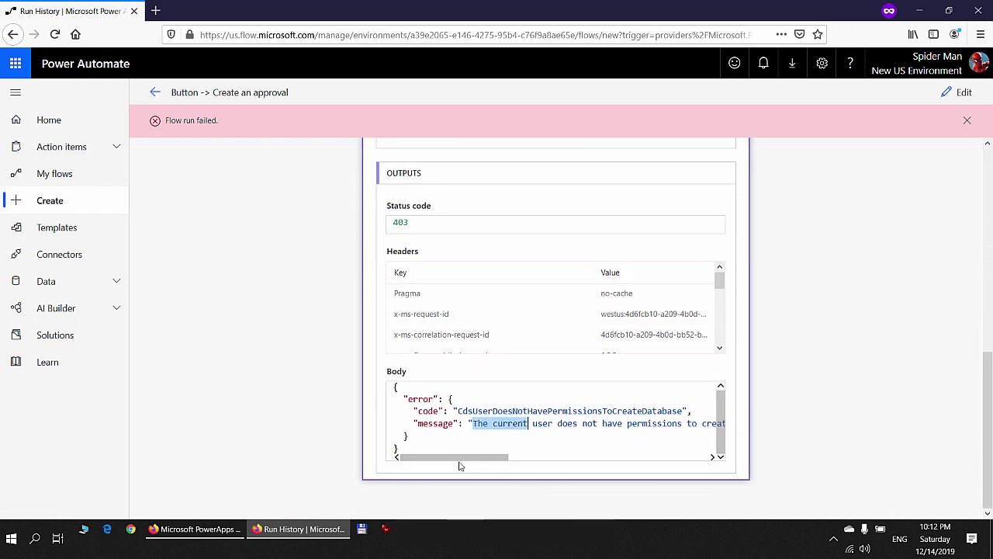
{"action": "left_click_drag", "start_coordinate": [463, 463], "coordinate": [388, 454]}
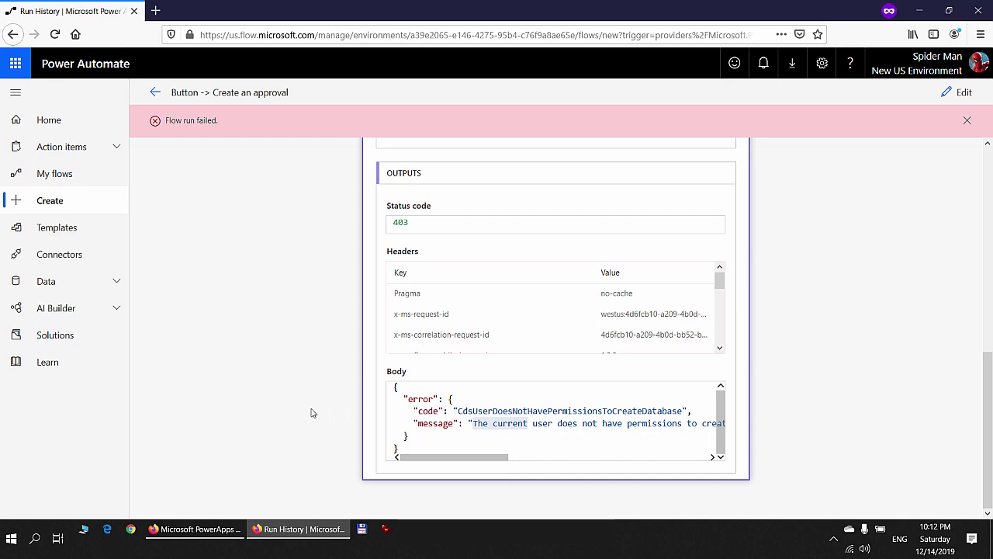
{"action": "left_click", "coordinate": [542, 424]}
Step: Dismiss the flow run failed banner and switch to the PowerApps admin window
{"action": "scroll", "coordinate": [335, 363], "scroll_direction": "up", "scroll_amount": 6}
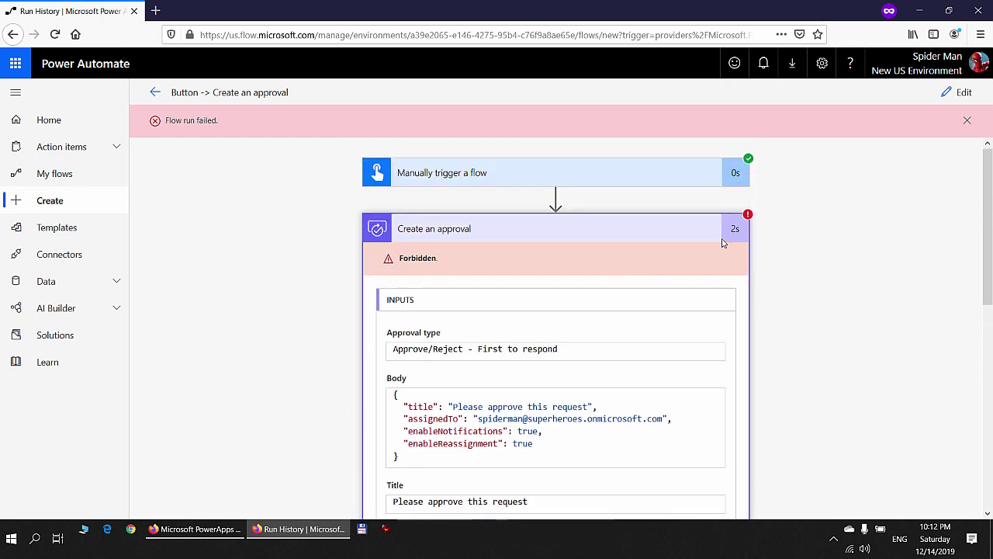
{"action": "left_click", "coordinate": [969, 122]}
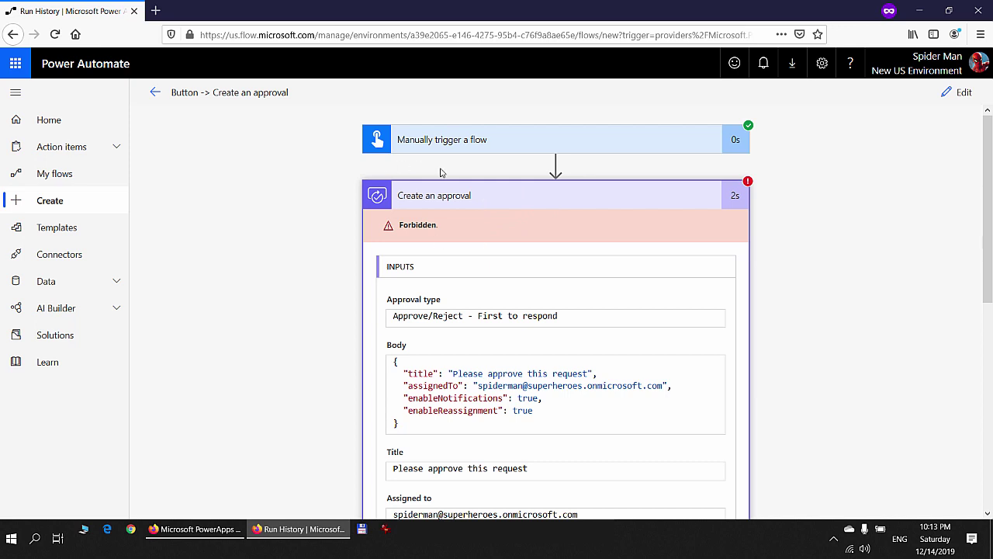
{"action": "left_click", "coordinate": [194, 529]}
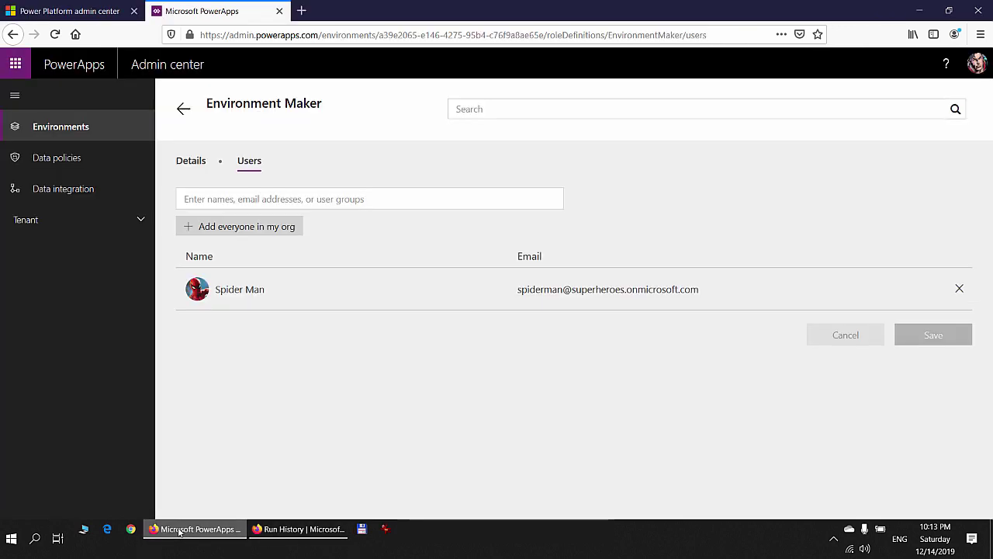
Step: Return to New US Environment's details in PowerApps admin, then go back to the failed run
{"action": "left_click", "coordinate": [182, 113]}
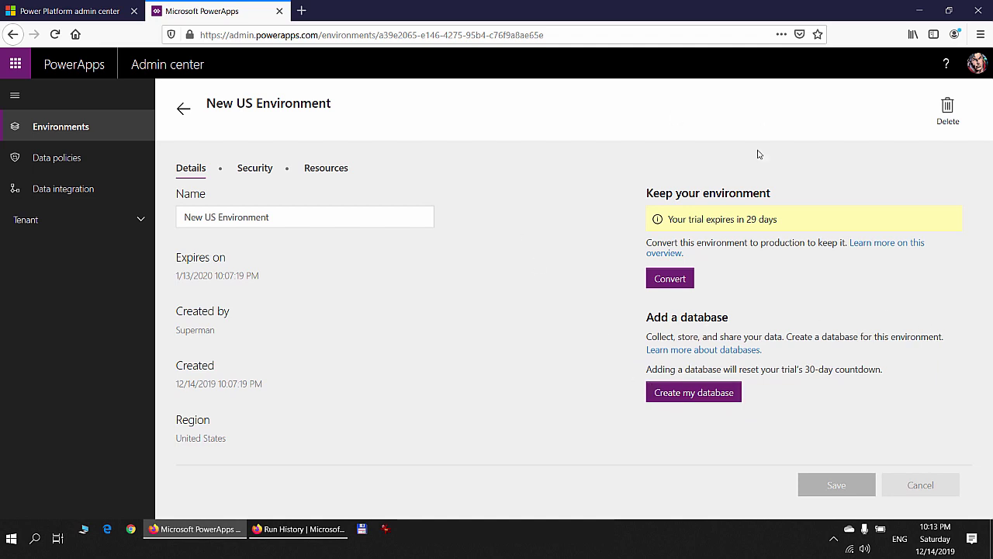
{"action": "left_click", "coordinate": [310, 528]}
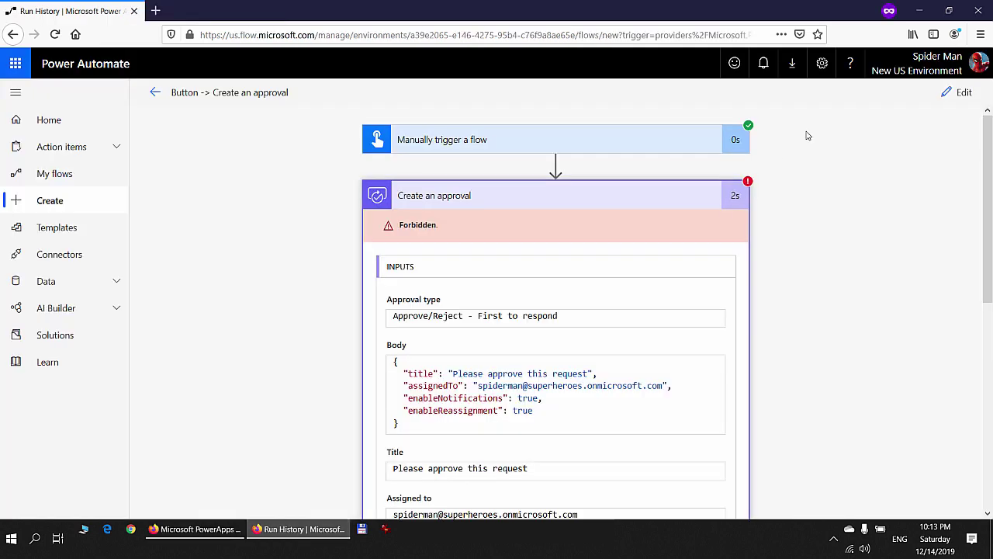
Step: Re-read the Forbidden 403 error and reopen the account menu to check the current environment
{"action": "left_click", "coordinate": [916, 70]}
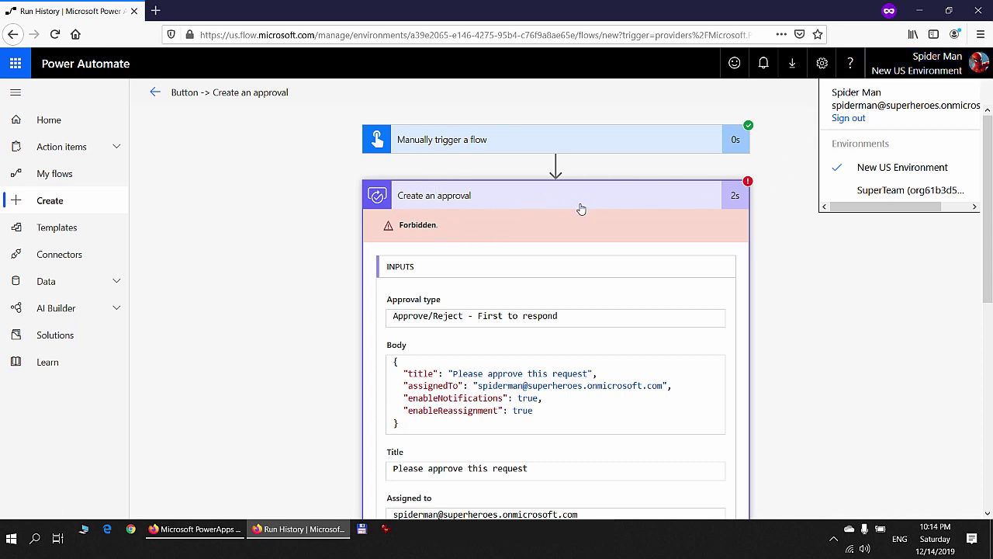
{"action": "left_click_drag", "start_coordinate": [451, 230], "coordinate": [398, 227]}
{"action": "double_click", "coordinate": [419, 225]}
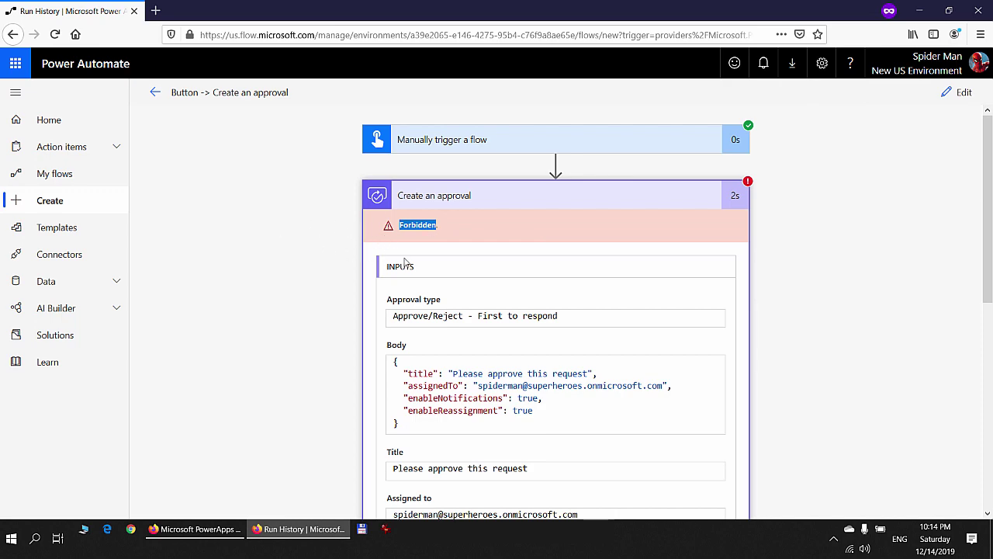
{"action": "scroll", "coordinate": [421, 277], "scroll_direction": "down", "scroll_amount": 6}
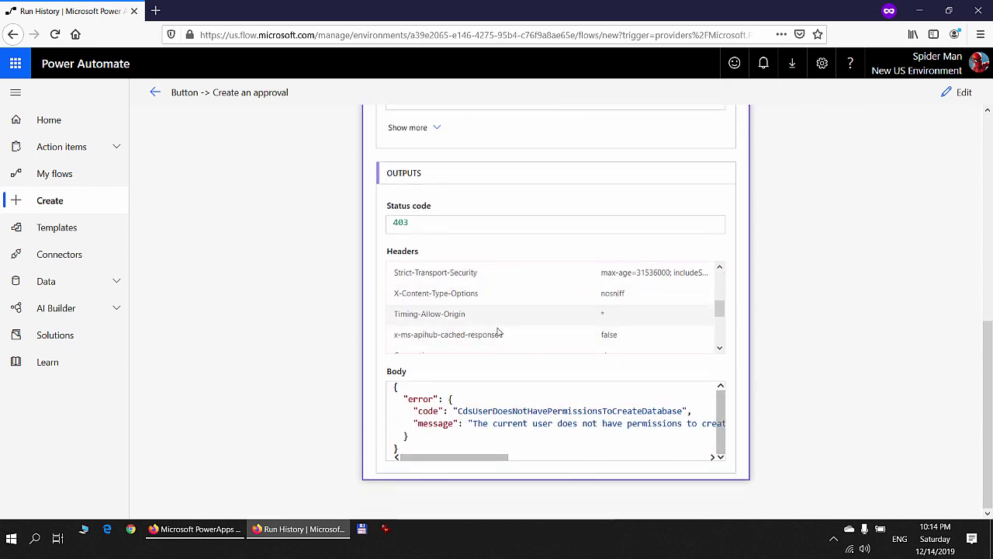
{"action": "scroll", "coordinate": [499, 332], "scroll_direction": "up", "scroll_amount": 10}
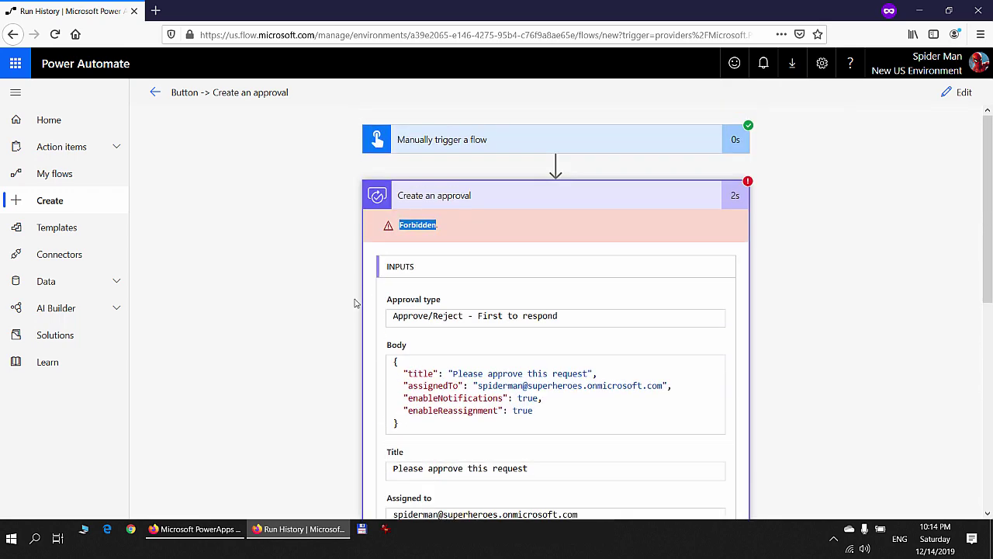
{"action": "left_click", "coordinate": [932, 66]}
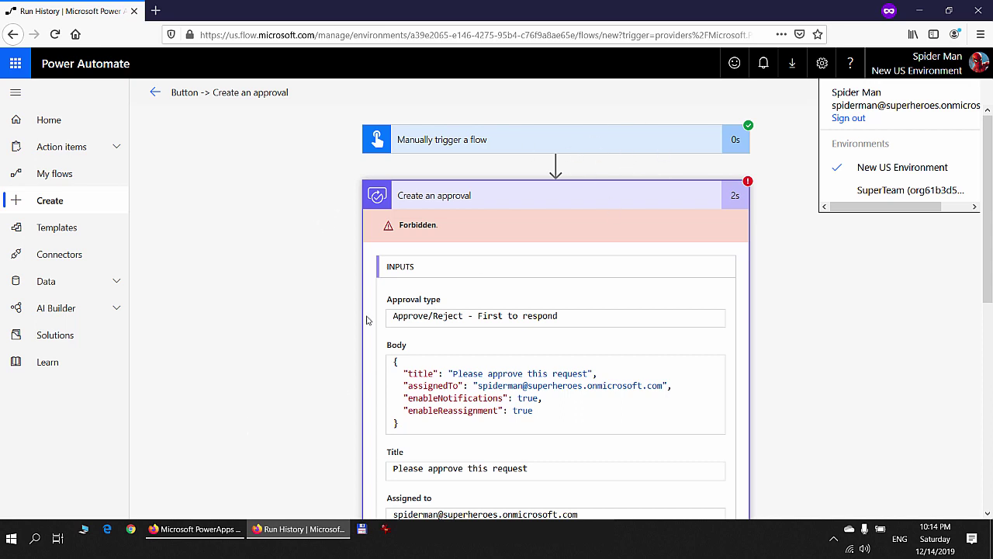
Step: In the PowerApps admin center, try Create my database for New US Environment
{"action": "mouse_move", "coordinate": [196, 528]}
{"action": "left_click", "coordinate": [318, 474]}
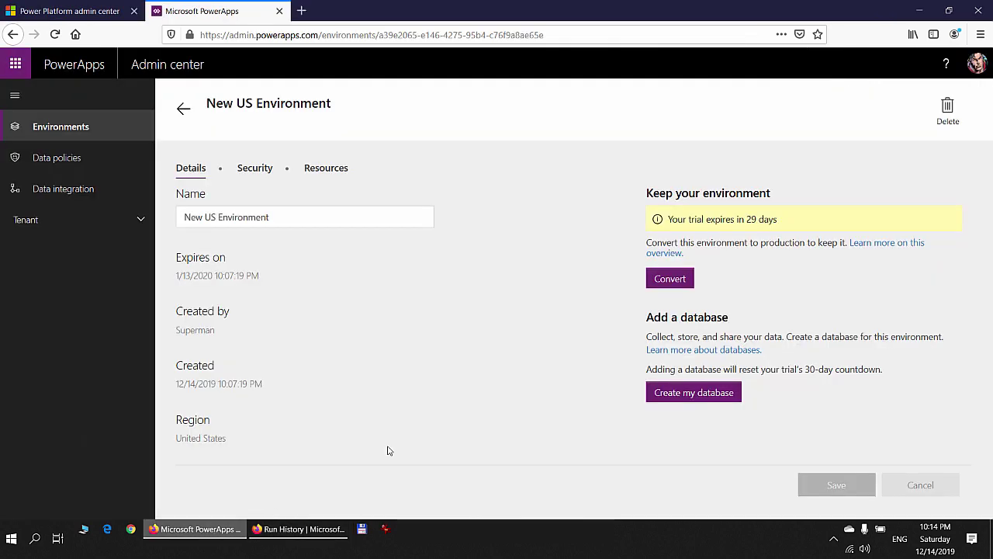
{"action": "left_click", "coordinate": [686, 397]}
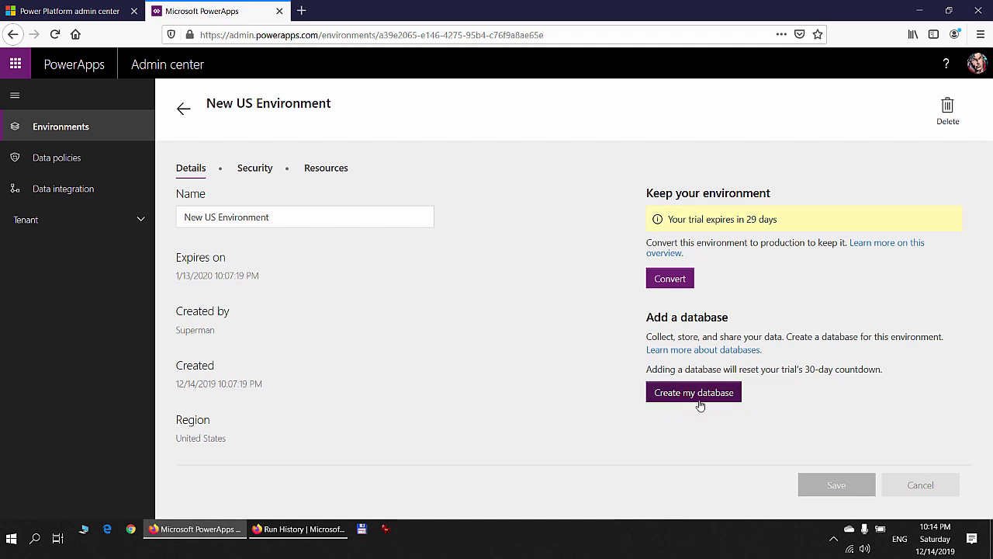
Step: Check the signed-in account details, then open a new blank browser tab
{"action": "left_click", "coordinate": [976, 64]}
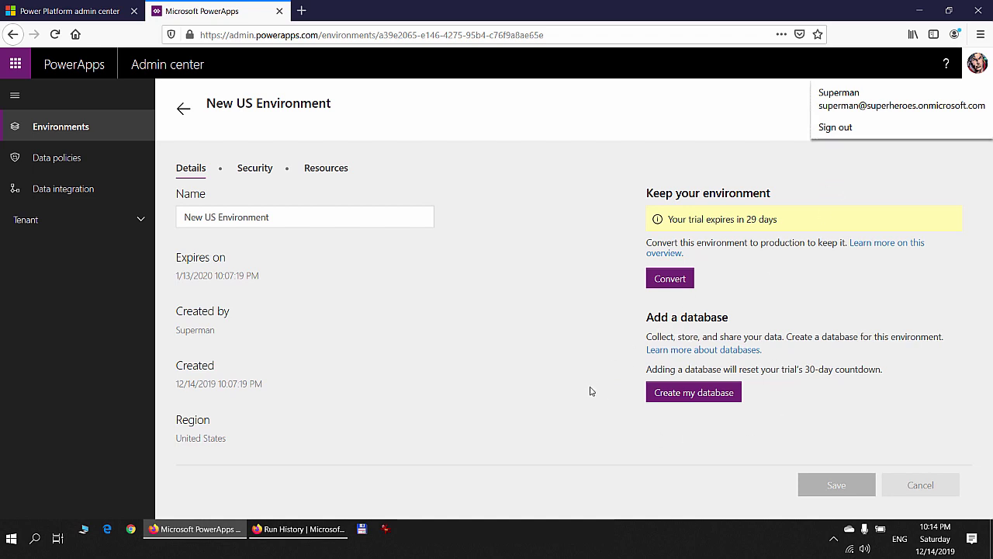
{"action": "key", "text": "Escape"}
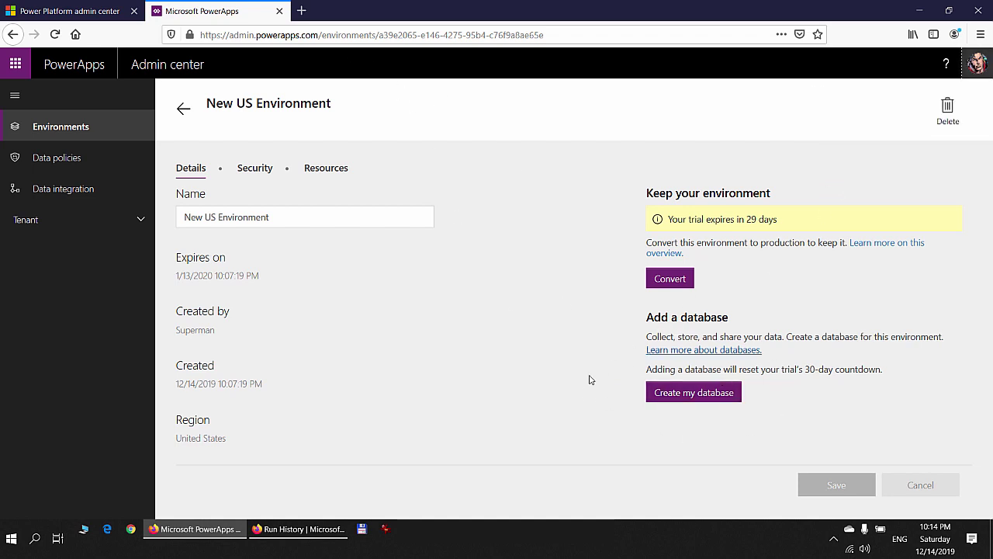
{"action": "left_click", "coordinate": [302, 11]}
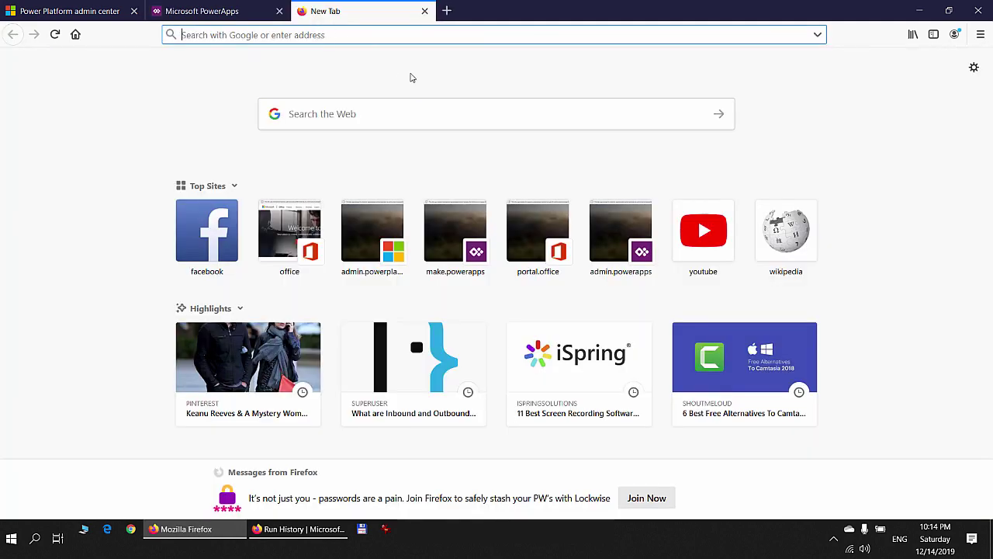
Step: Search for powerautomate, open the flow.microsoft.com result and sign in
{"action": "type", "text": "powera"}
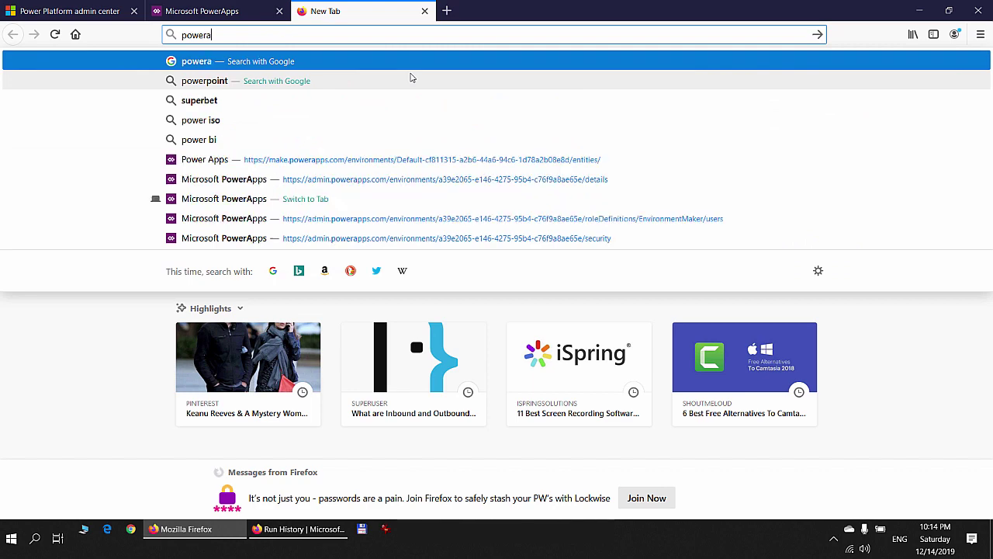
{"action": "type", "text": "utomate"}
{"action": "key", "text": "Return"}
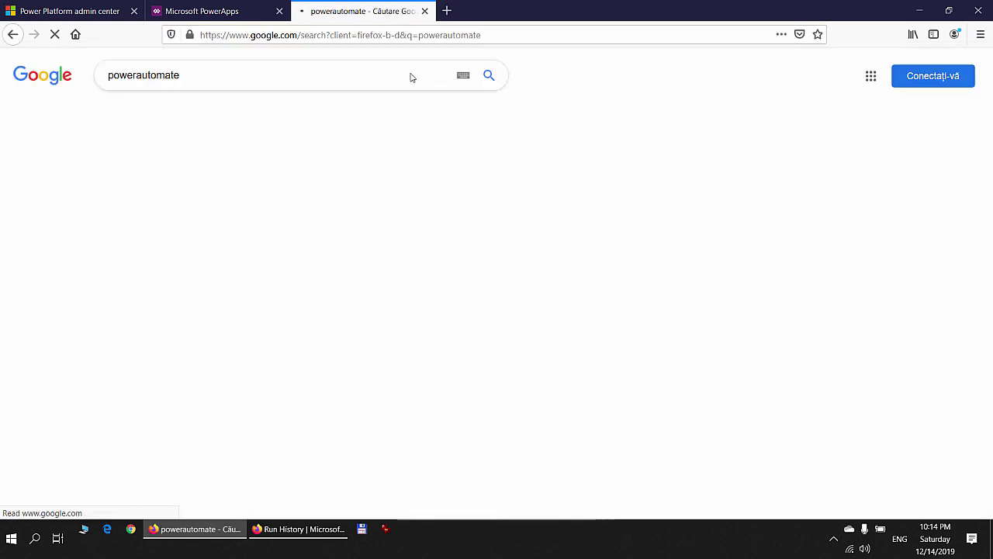
{"action": "left_click", "coordinate": [233, 303]}
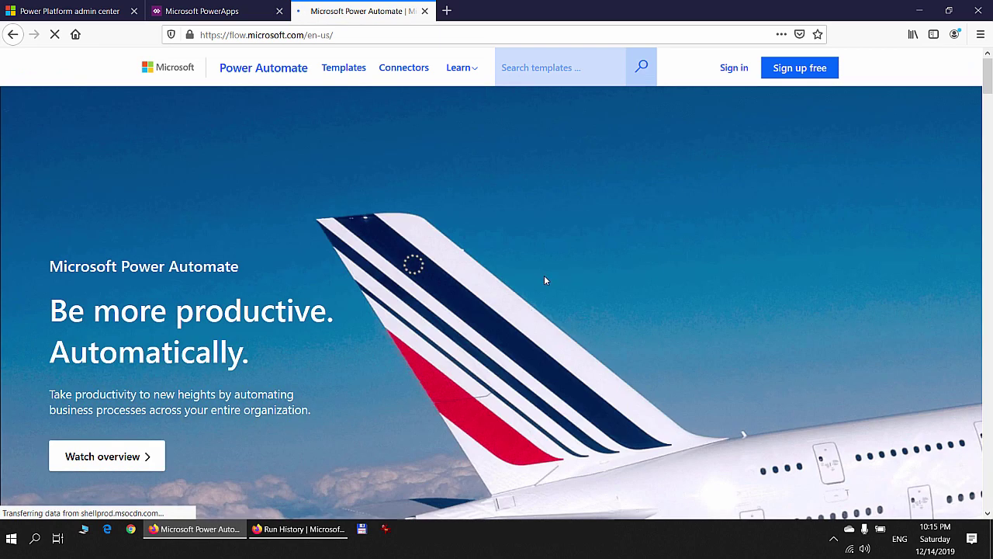
{"action": "left_click", "coordinate": [733, 67]}
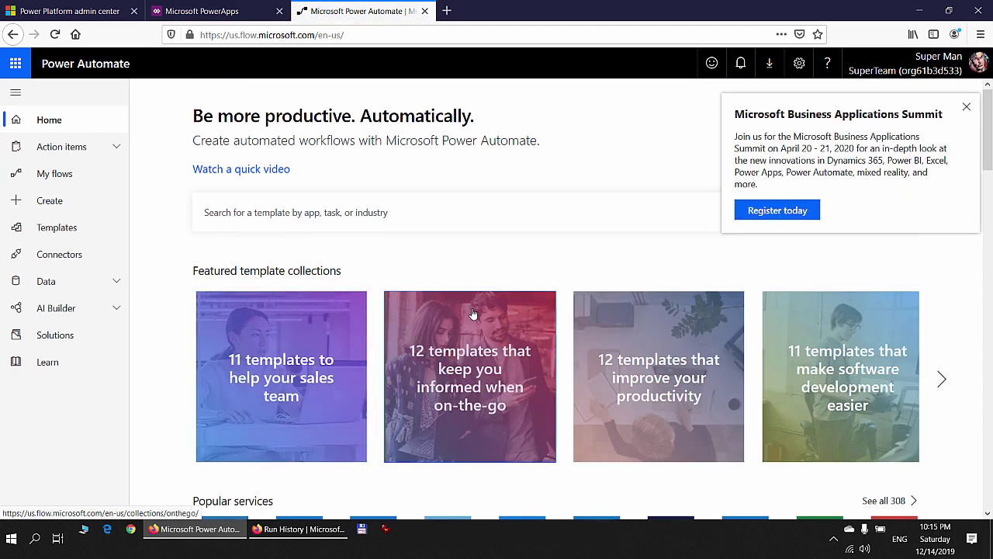
Step: Switch Power Automate to New US Environment and go to the Create page
{"action": "left_click", "coordinate": [913, 66]}
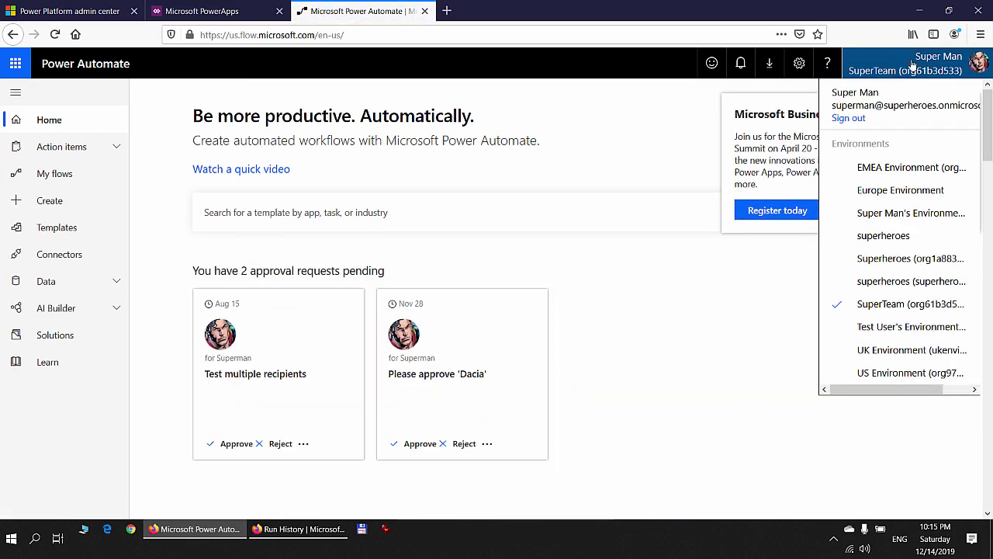
{"action": "left_click", "coordinate": [914, 66]}
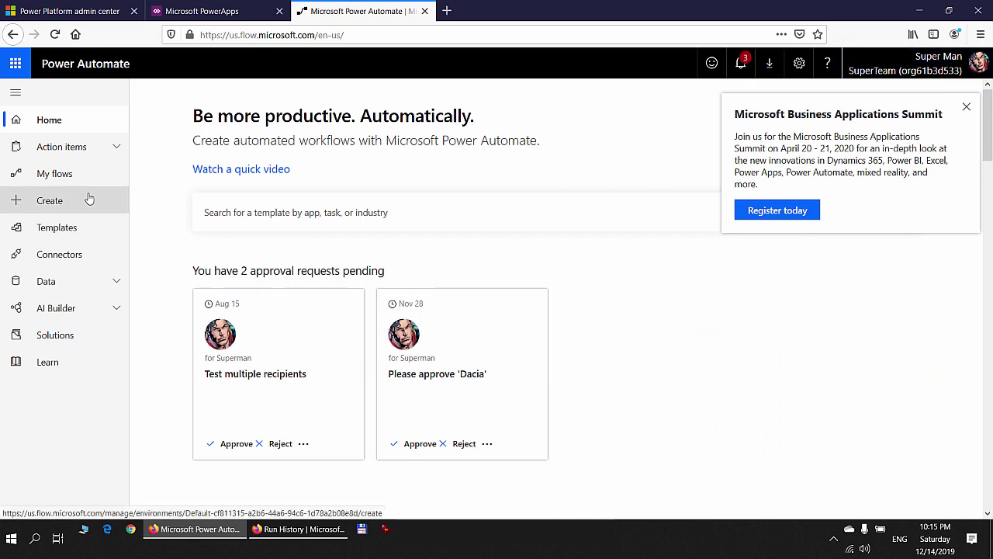
{"action": "left_click", "coordinate": [882, 72]}
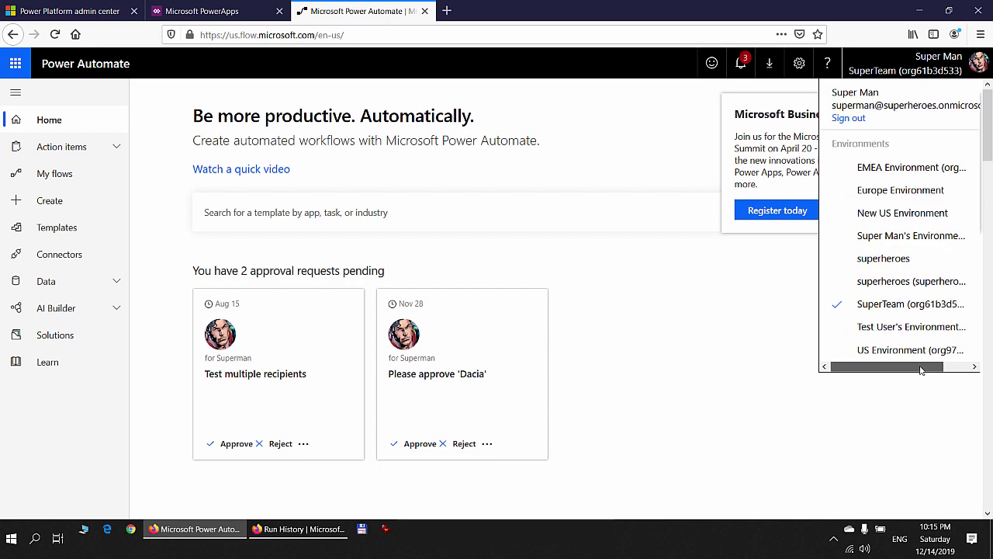
{"action": "left_click", "coordinate": [895, 212]}
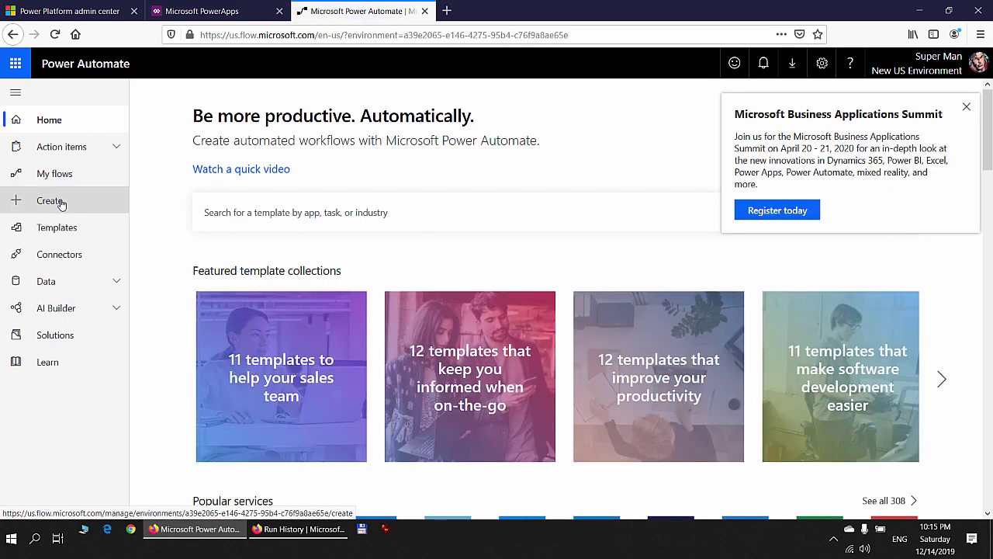
{"action": "left_click", "coordinate": [52, 201]}
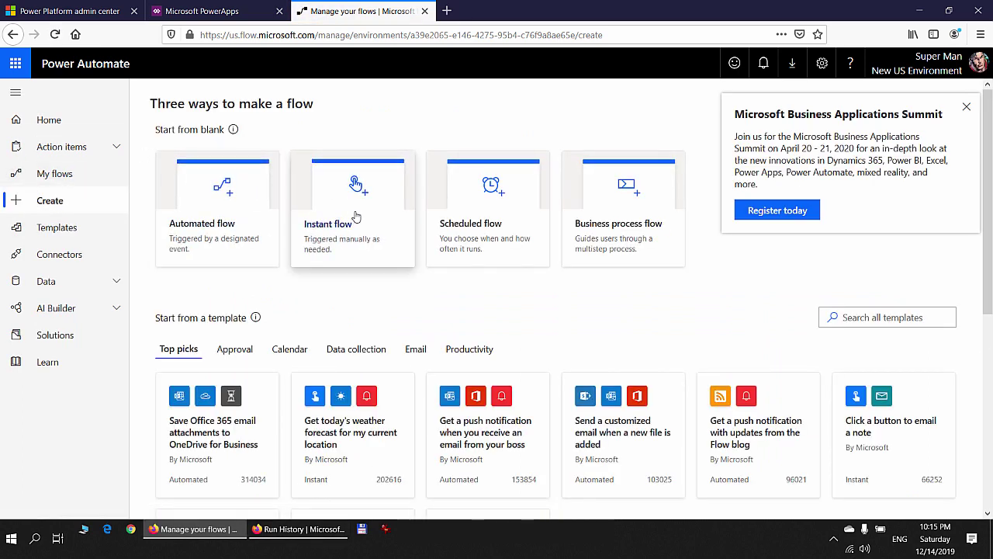
Step: Create an instant flow with the Manually trigger a flow trigger
{"action": "left_click", "coordinate": [337, 188]}
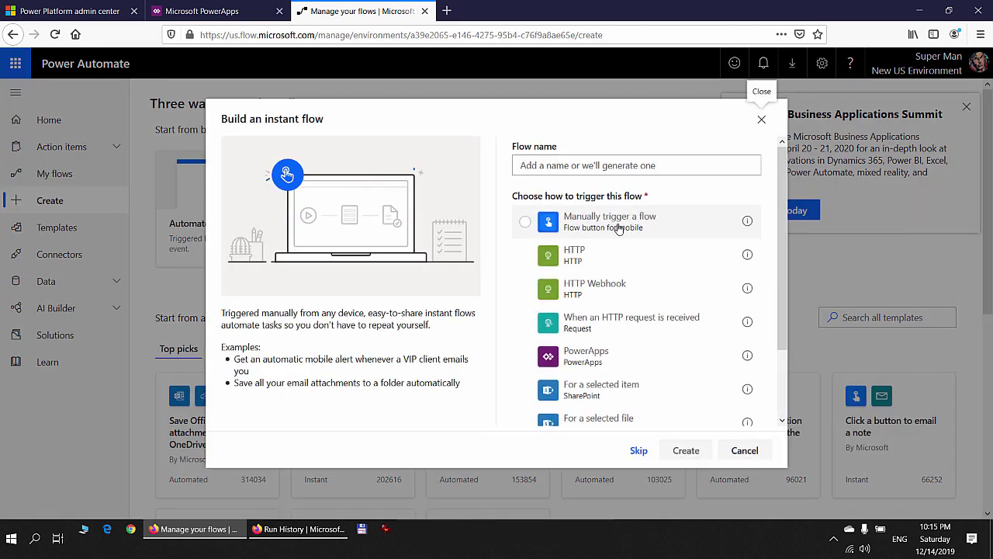
{"action": "left_click", "coordinate": [619, 226]}
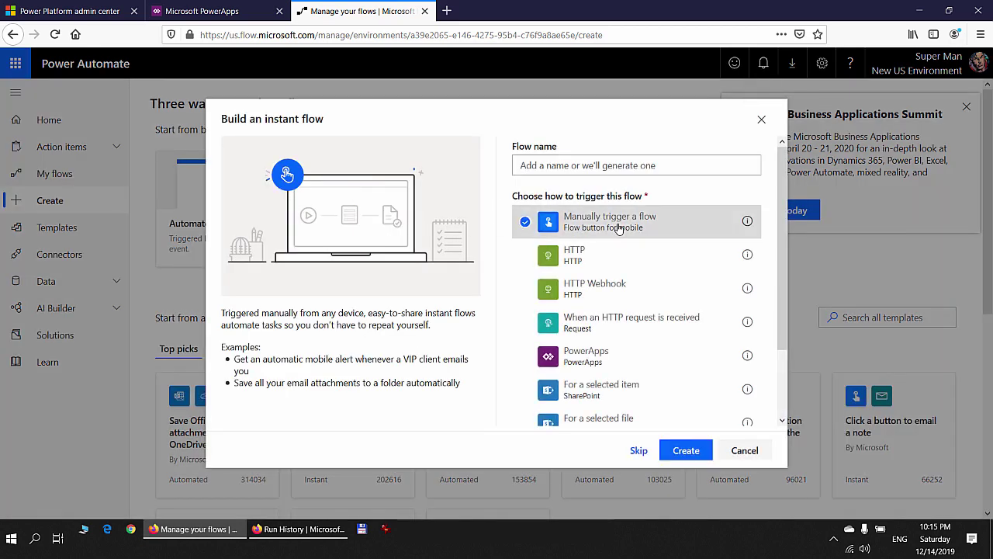
{"action": "left_click", "coordinate": [682, 453]}
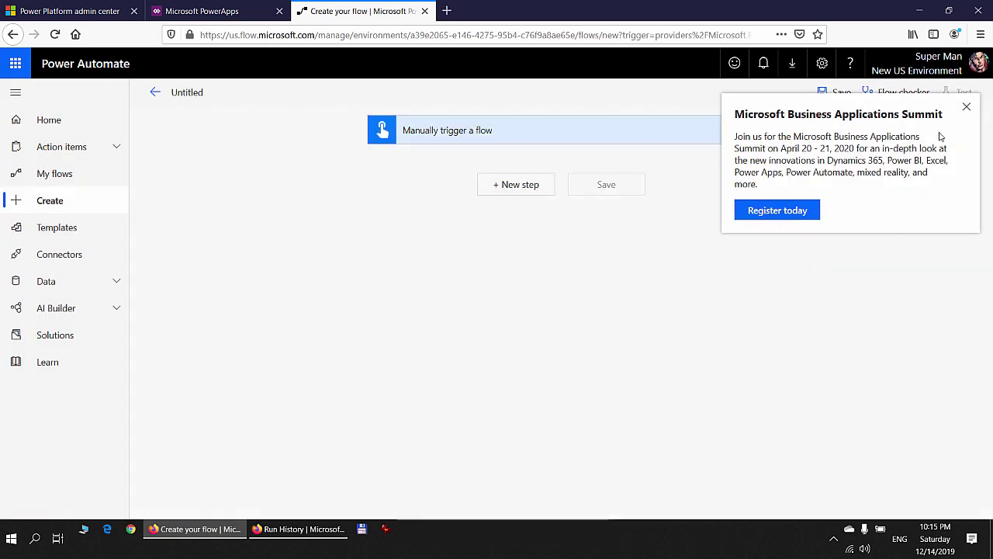
{"action": "left_click", "coordinate": [966, 107]}
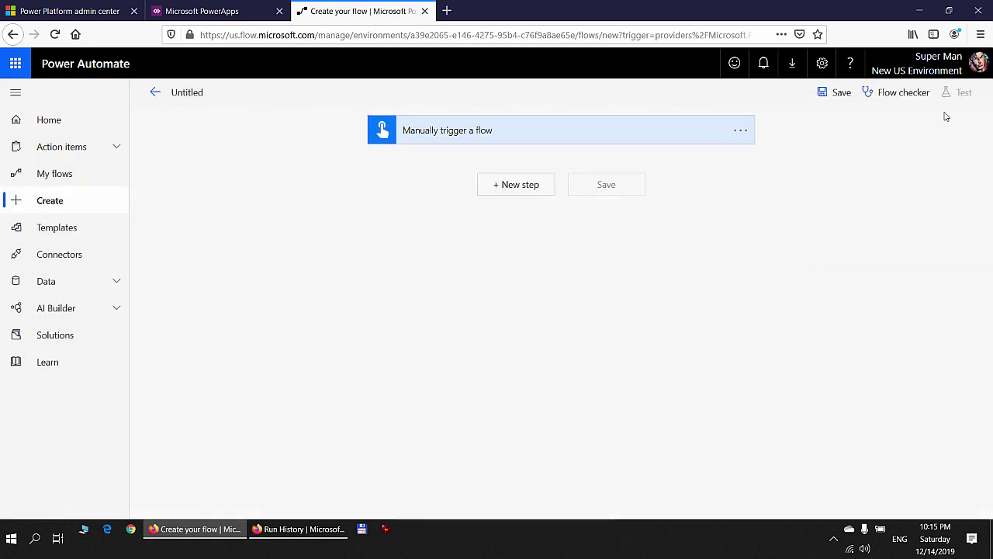
Step: Add a Start and wait for an approval step of type Approve/Reject - First to respond
{"action": "left_click", "coordinate": [525, 189]}
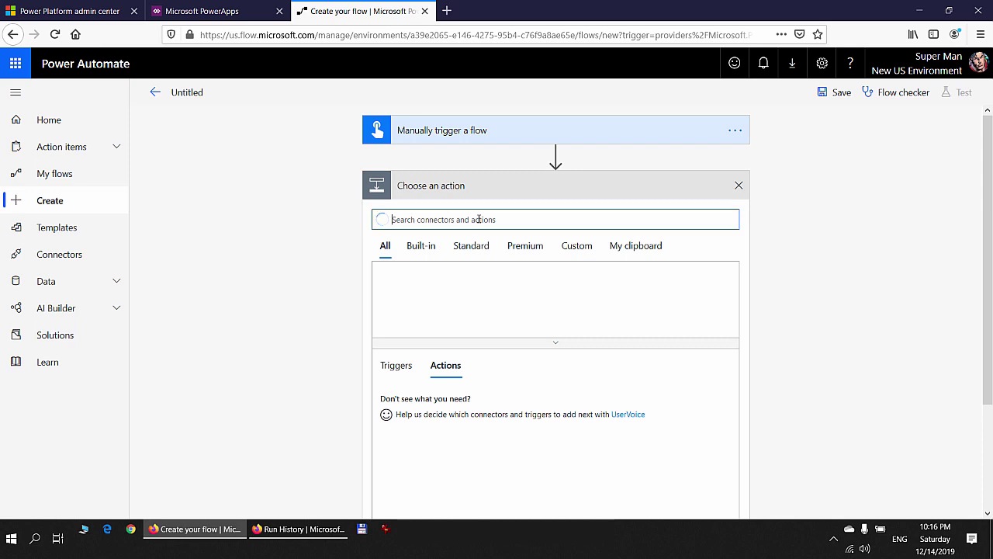
{"action": "type", "text": "start and"}
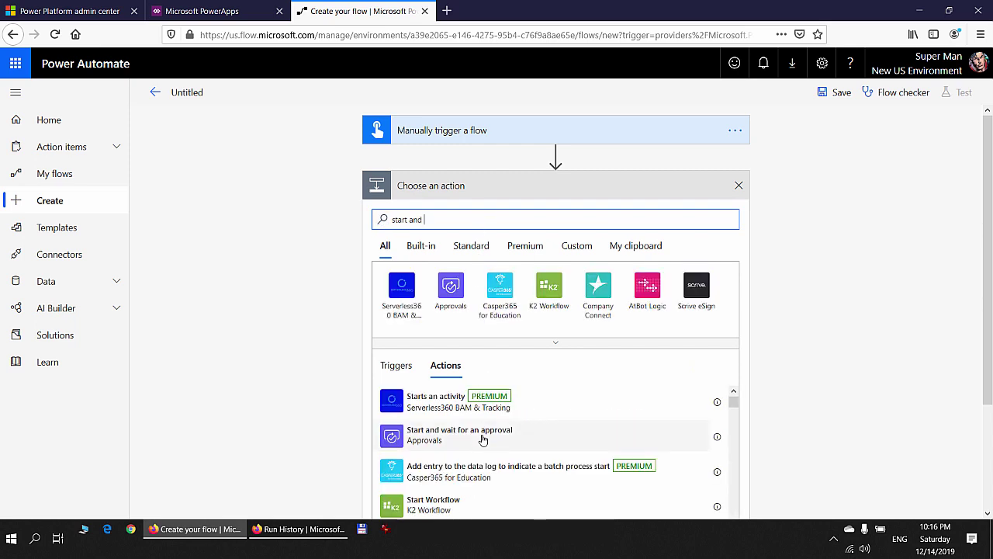
{"action": "left_click", "coordinate": [481, 439]}
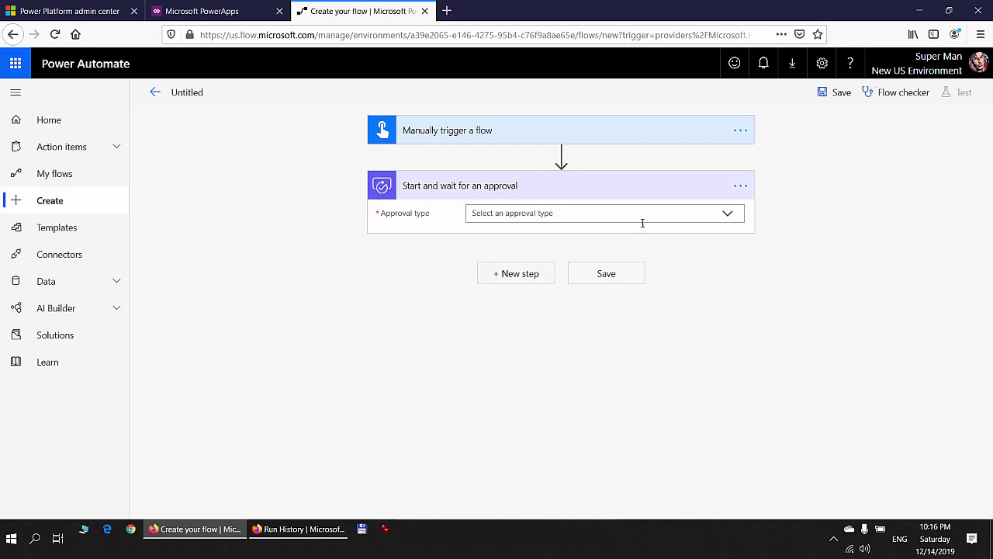
{"action": "left_click", "coordinate": [642, 220]}
{"action": "left_click", "coordinate": [563, 249]}
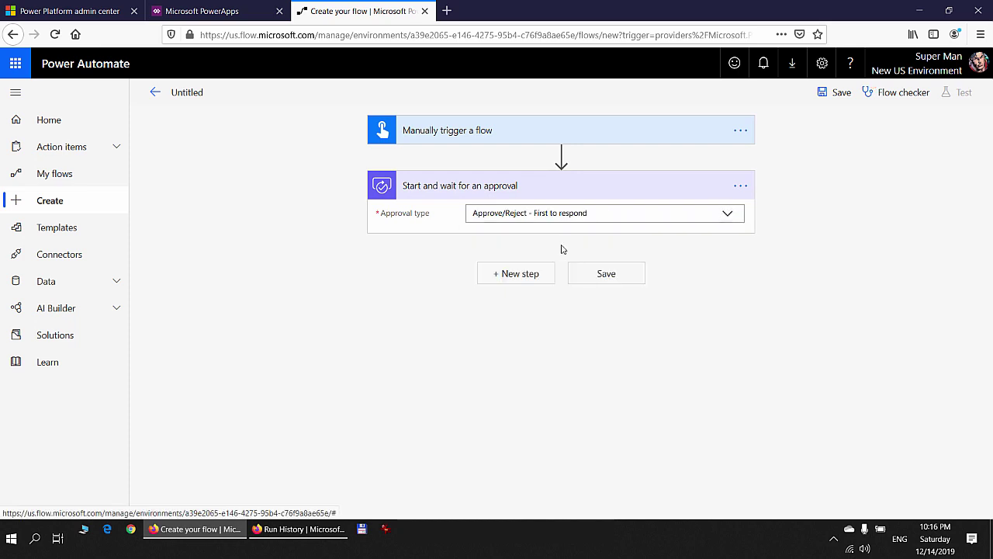
Step: Title the approval 'Please approve this request', assign it to the suggested user, and save
{"action": "left_click", "coordinate": [513, 236]}
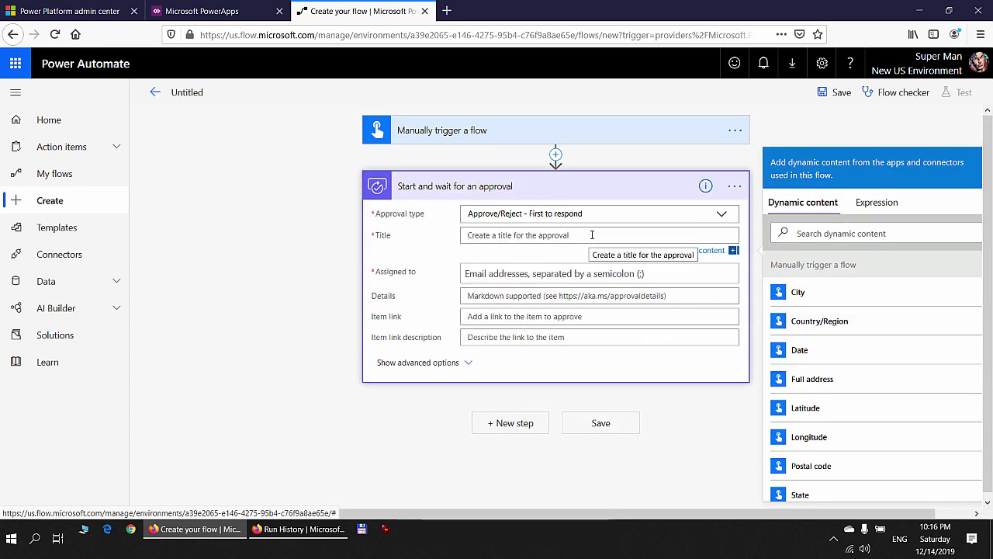
{"action": "type", "text": "Please approve this request"}
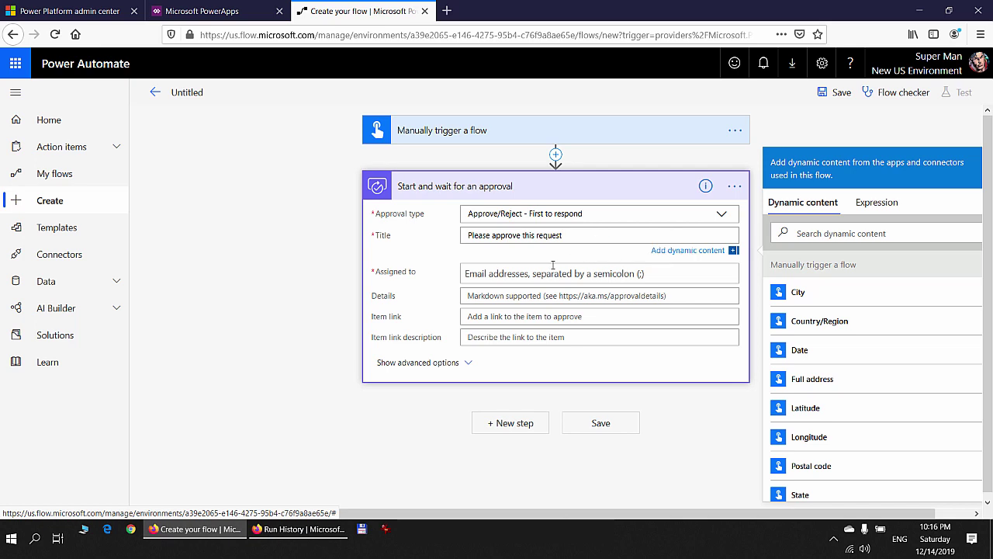
{"action": "left_click", "coordinate": [528, 273]}
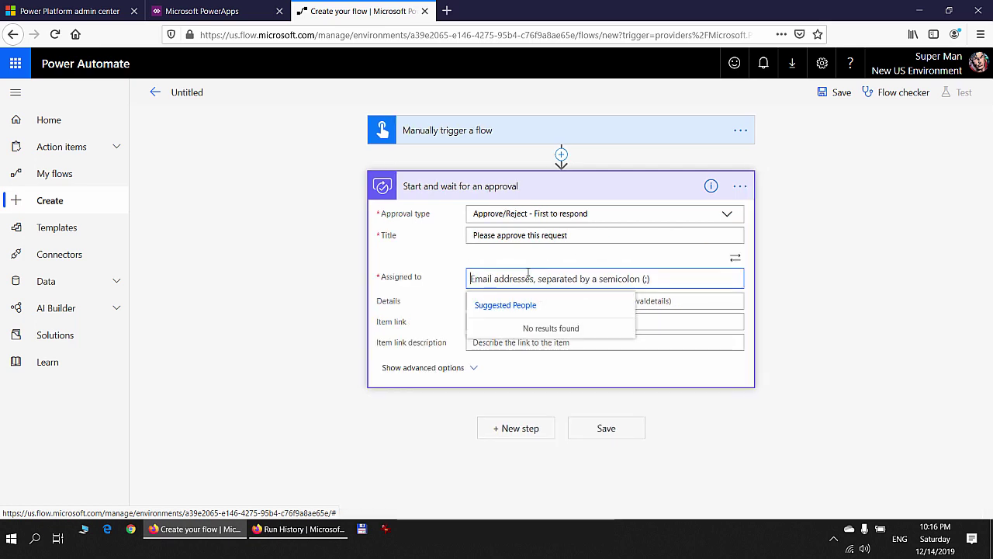
{"action": "type", "text": "super"}
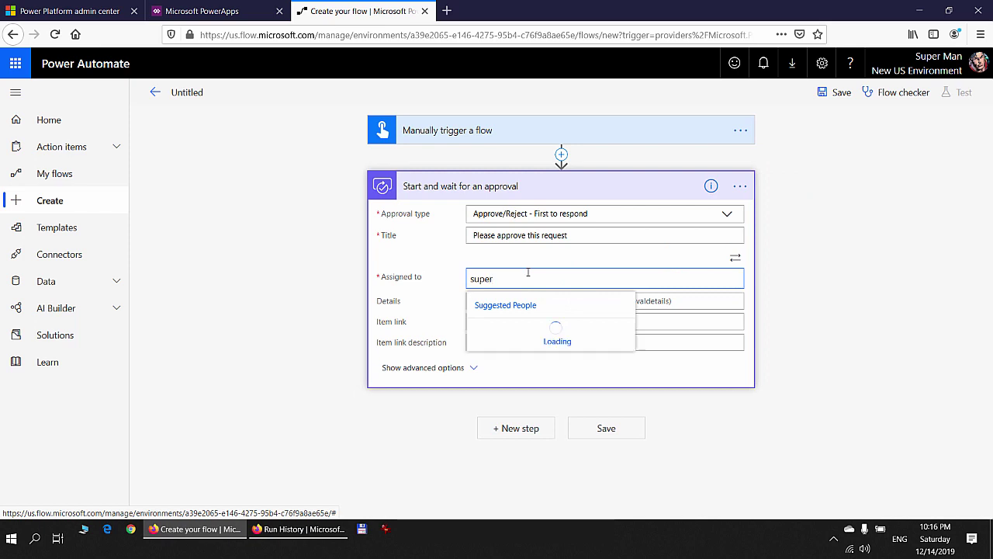
{"action": "type", "text": "man"}
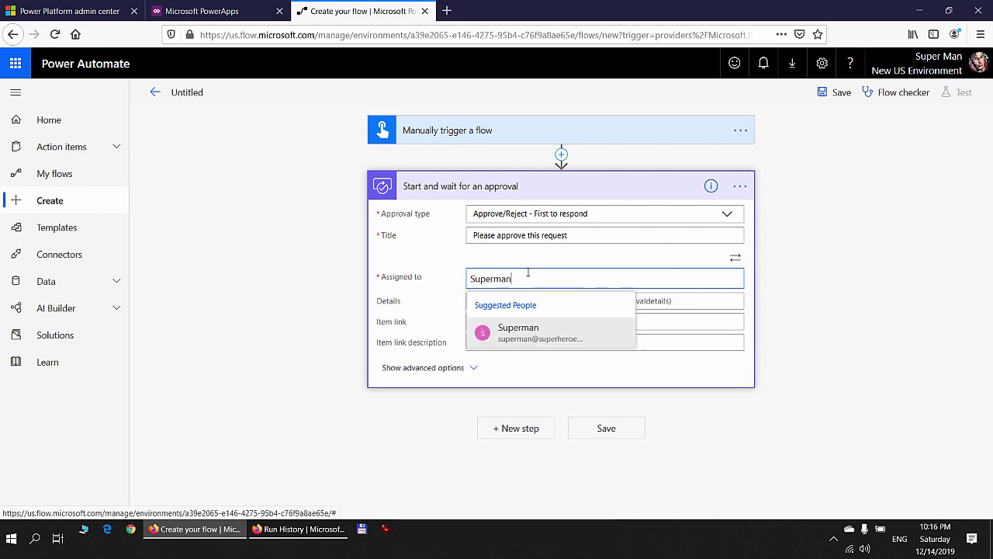
{"action": "left_click", "coordinate": [533, 331]}
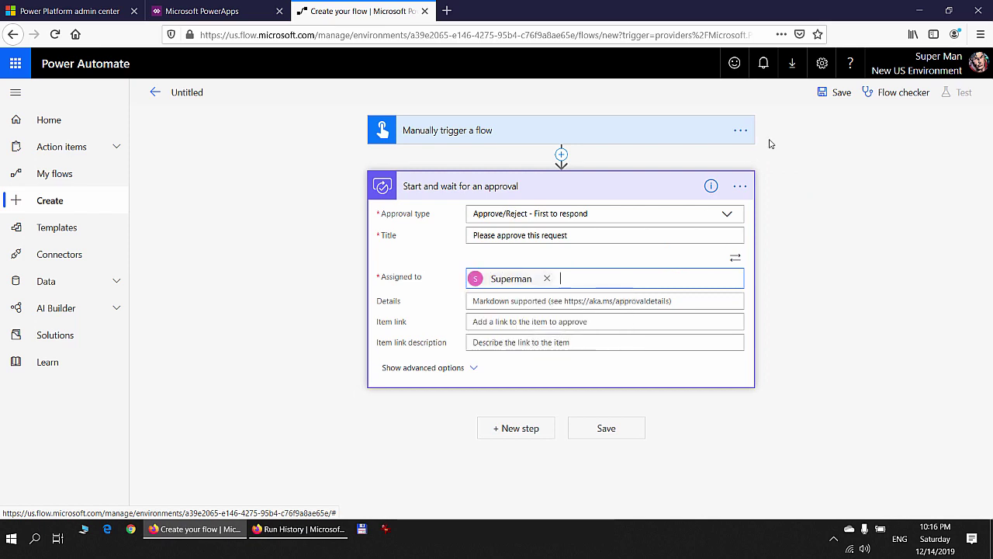
{"action": "left_click", "coordinate": [839, 94]}
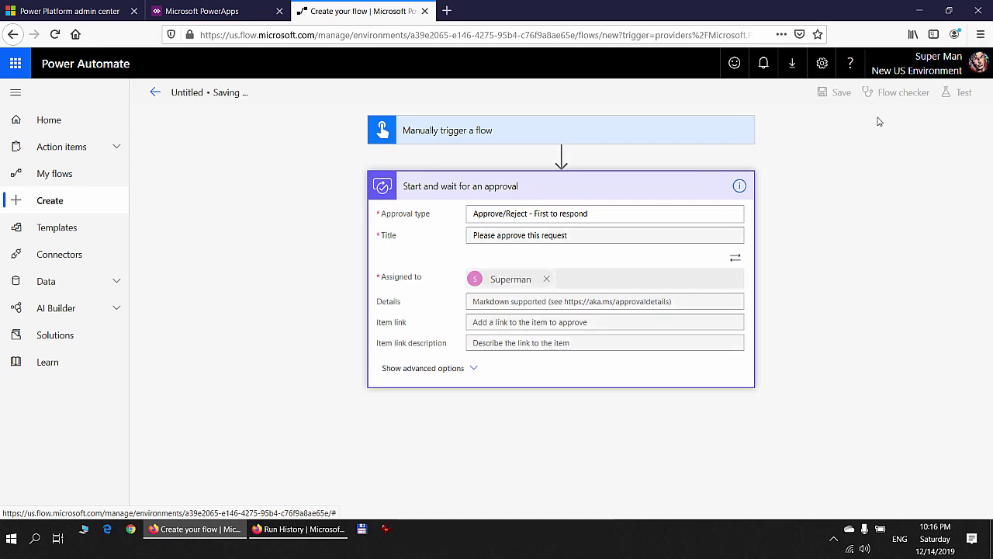
Step: Test the flow with a manual trigger, accept the Approvals connection, and run it
{"action": "left_click", "coordinate": [963, 94]}
{"action": "left_click", "coordinate": [844, 127]}
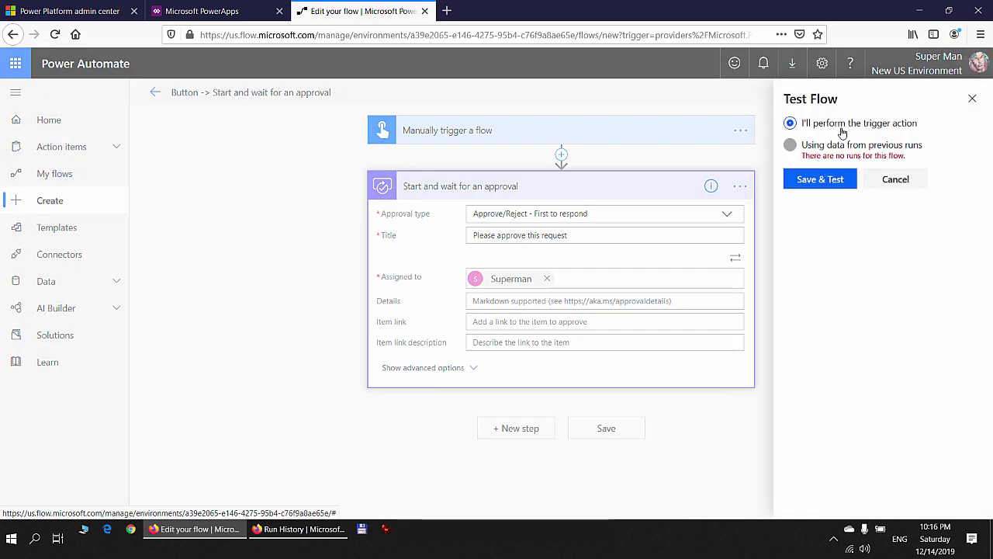
{"action": "left_click", "coordinate": [819, 181]}
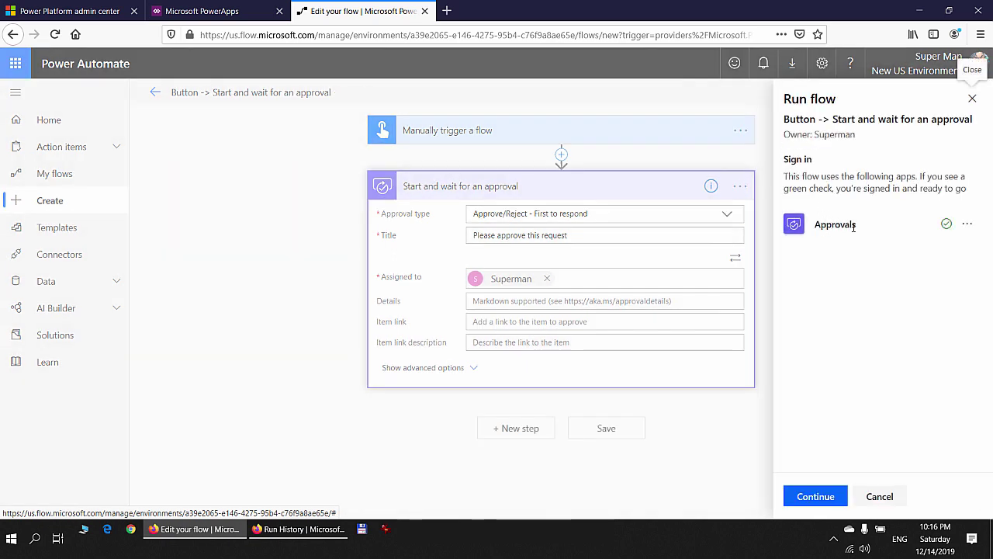
{"action": "mouse_move", "coordinate": [946, 224]}
{"action": "left_click", "coordinate": [825, 497]}
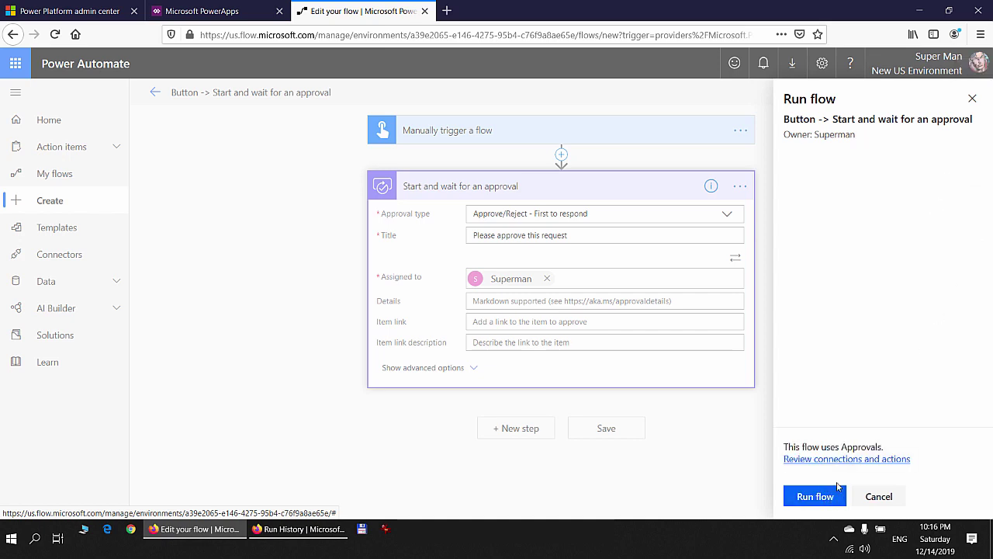
{"action": "left_click", "coordinate": [813, 501]}
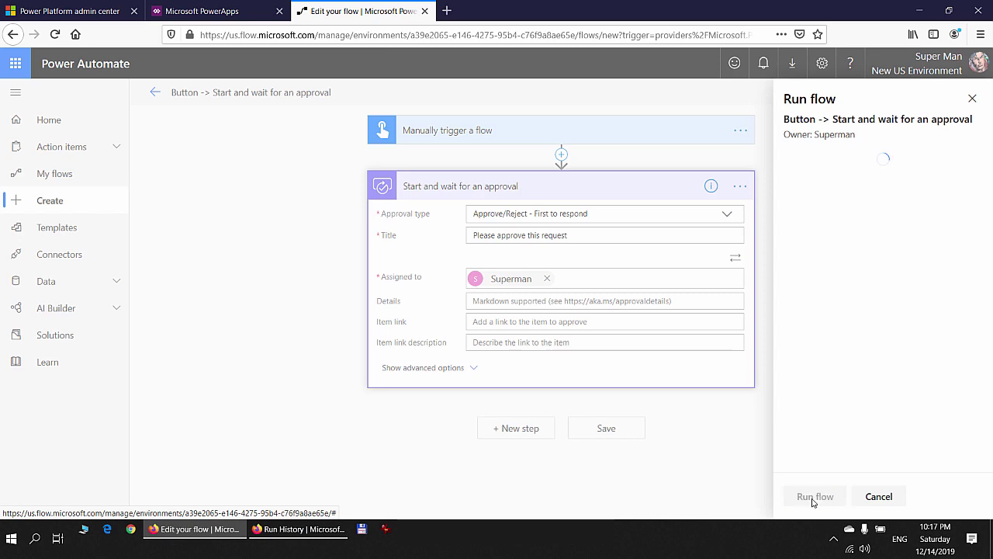
{"action": "left_click", "coordinate": [813, 500]}
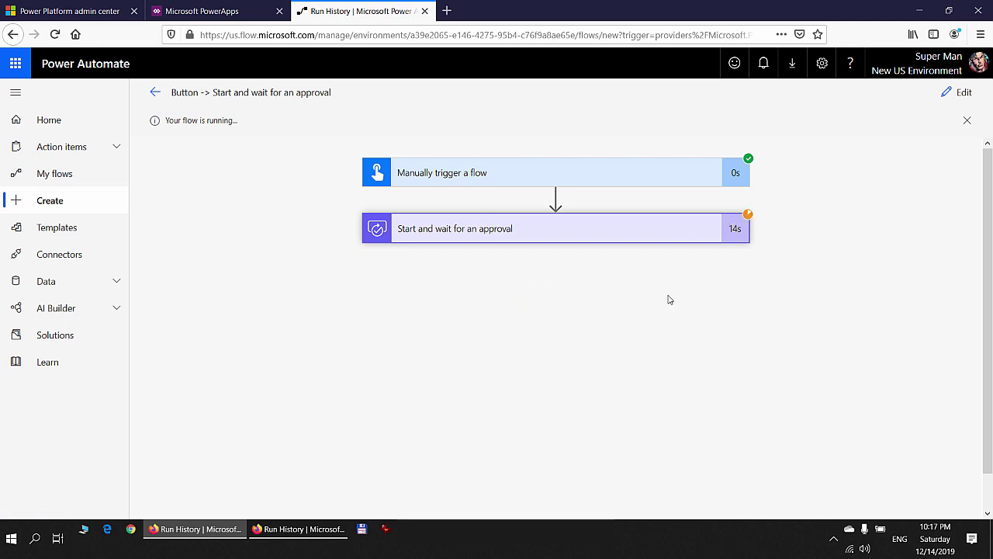
Step: Reload New US Environment details until they show Dynamics365Instance, version 9.1.0.10743
{"action": "left_click", "coordinate": [217, 12]}
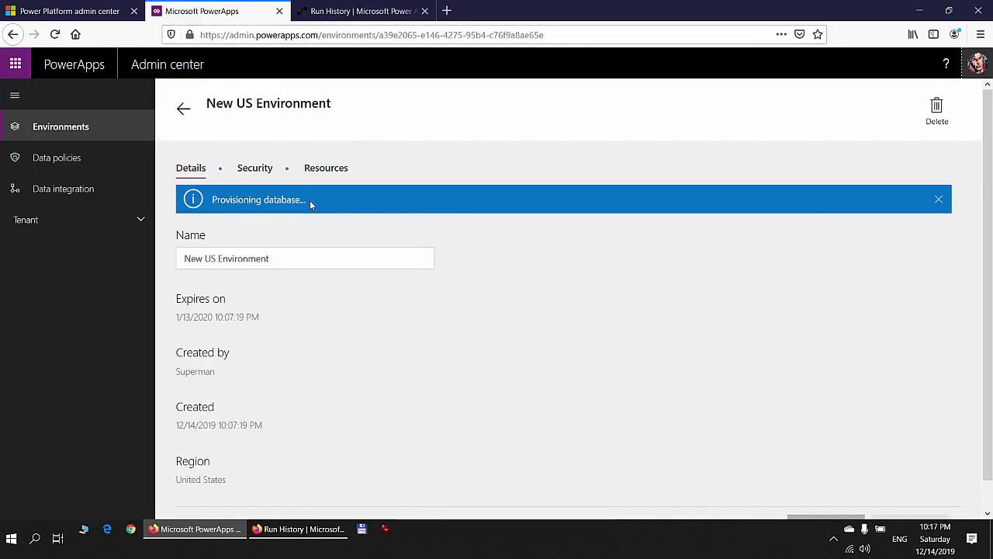
{"action": "left_click_drag", "start_coordinate": [304, 200], "coordinate": [210, 206]}
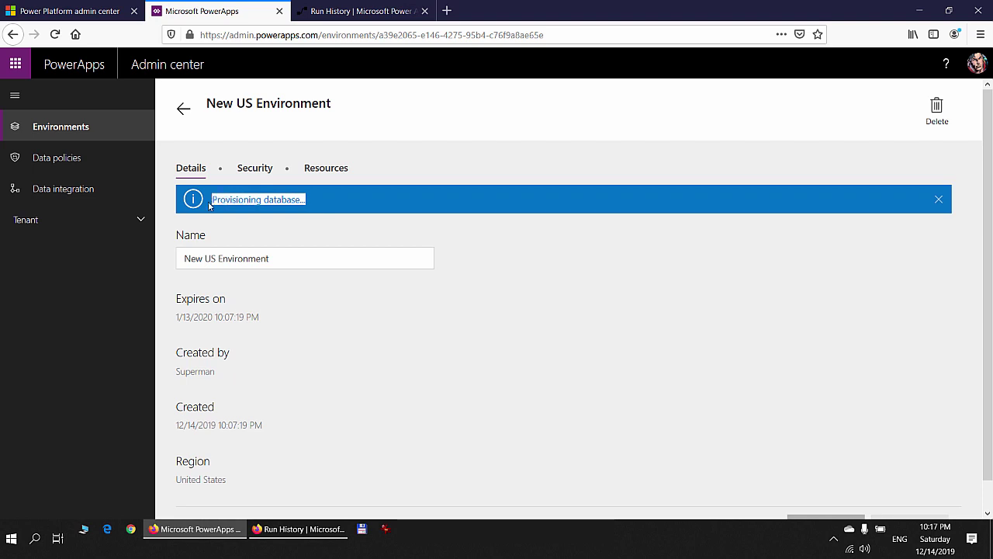
{"action": "left_click", "coordinate": [272, 227]}
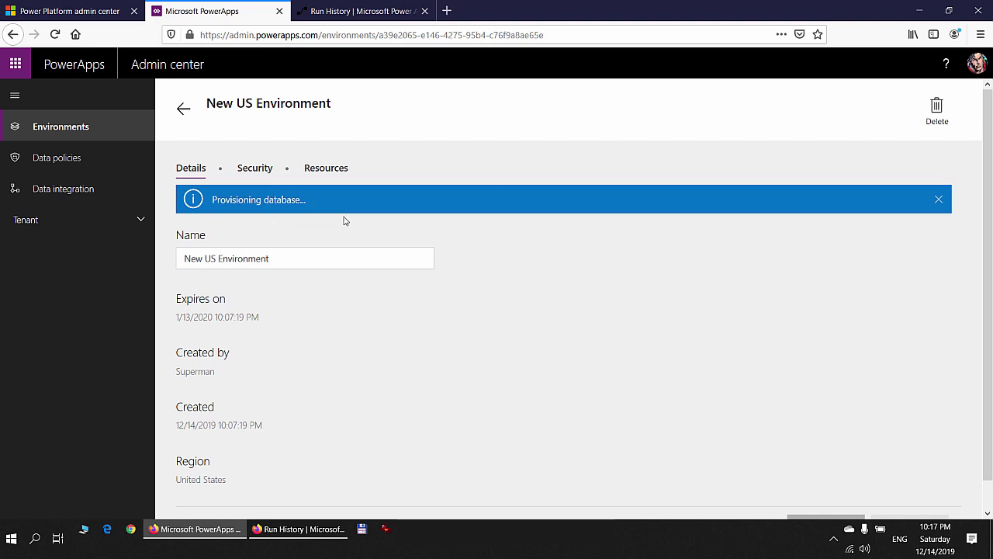
{"action": "key", "text": "F5"}
{"action": "key", "text": "F5"}
{"action": "left_click", "coordinate": [271, 178]}
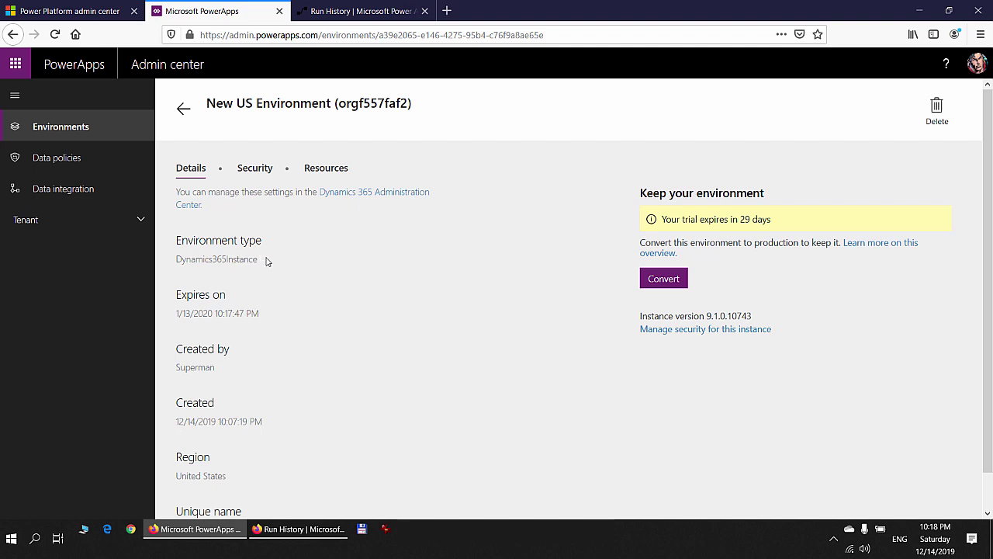
{"action": "left_click_drag", "start_coordinate": [266, 261], "coordinate": [175, 260]}
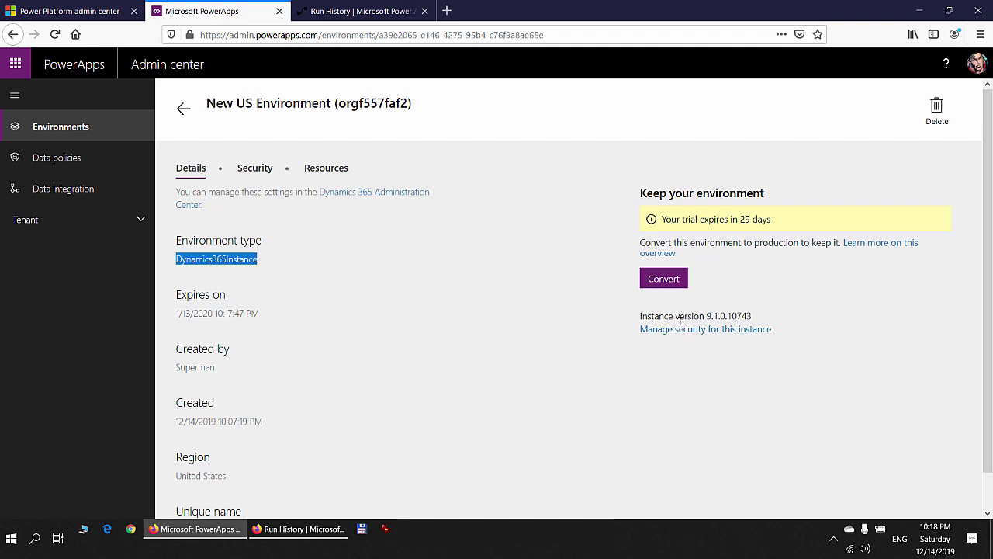
{"action": "left_click_drag", "start_coordinate": [756, 317], "coordinate": [706, 317]}
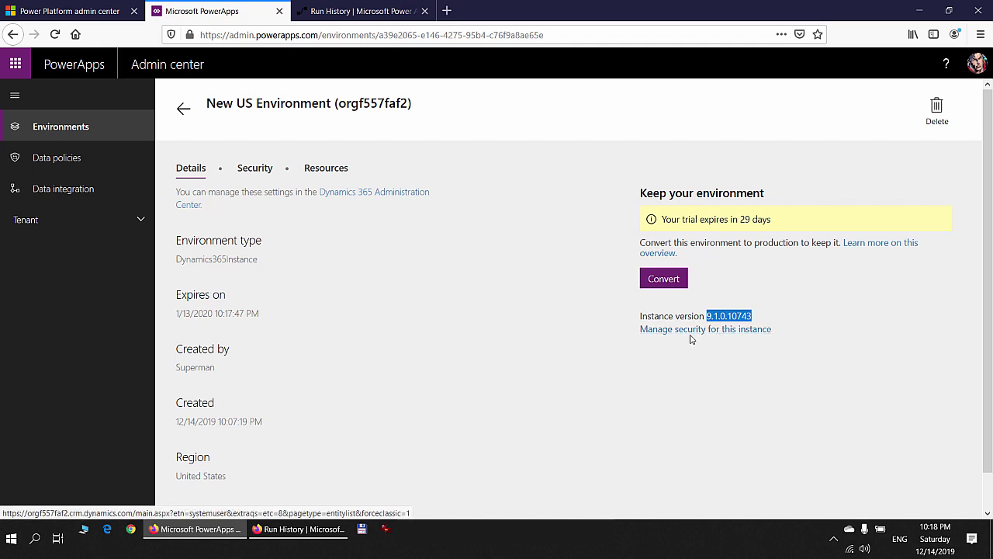
Step: Confirm New US Environment is Ready in Power Platform admin center, then return to the run history
{"action": "left_click", "coordinate": [87, 10]}
{"action": "key", "text": "F5"}
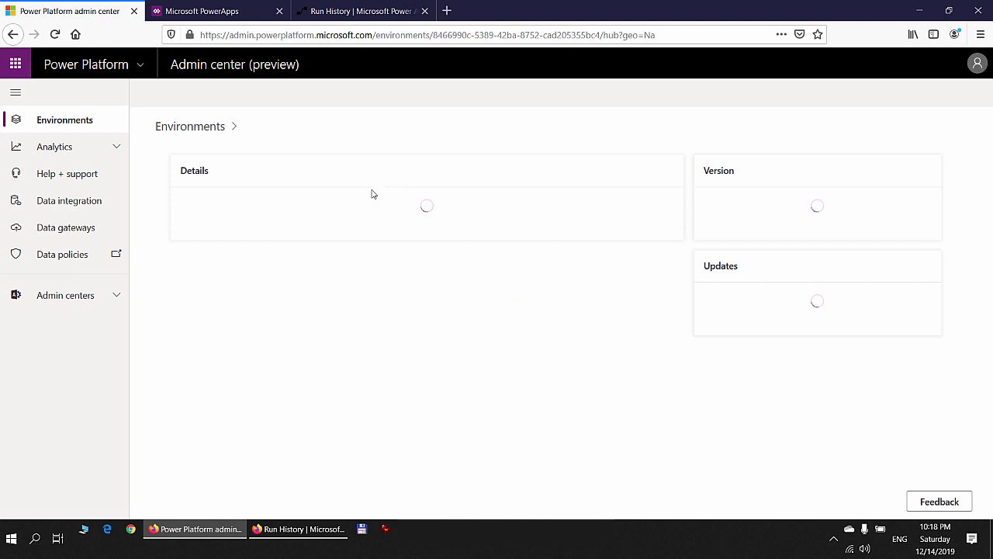
{"action": "left_click", "coordinate": [70, 127]}
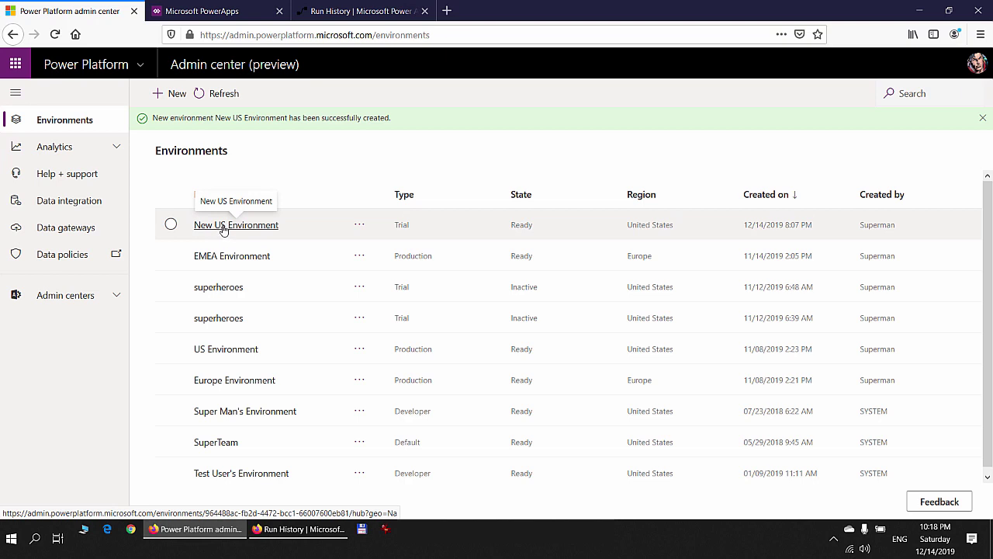
{"action": "left_click", "coordinate": [223, 226]}
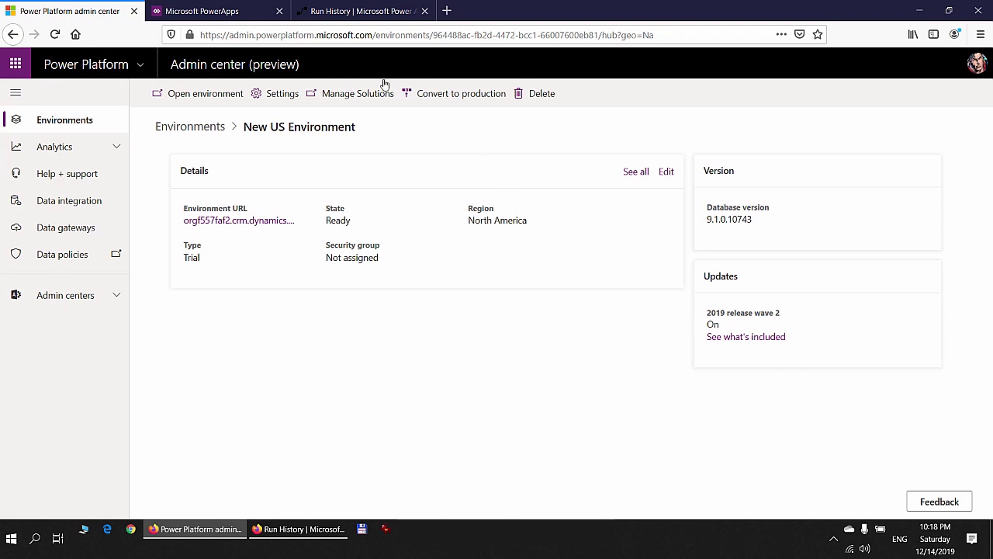
{"action": "left_click", "coordinate": [211, 12]}
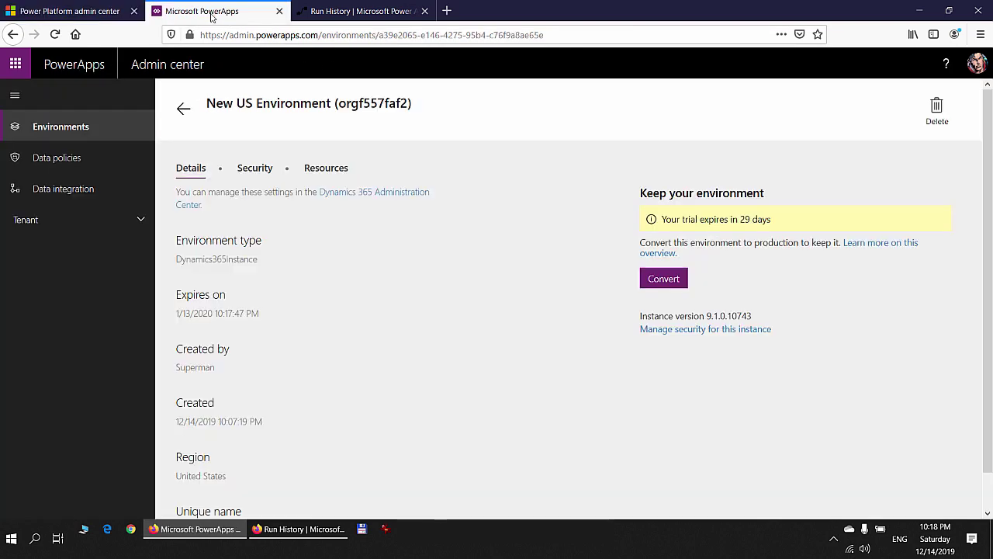
{"action": "left_click", "coordinate": [341, 13]}
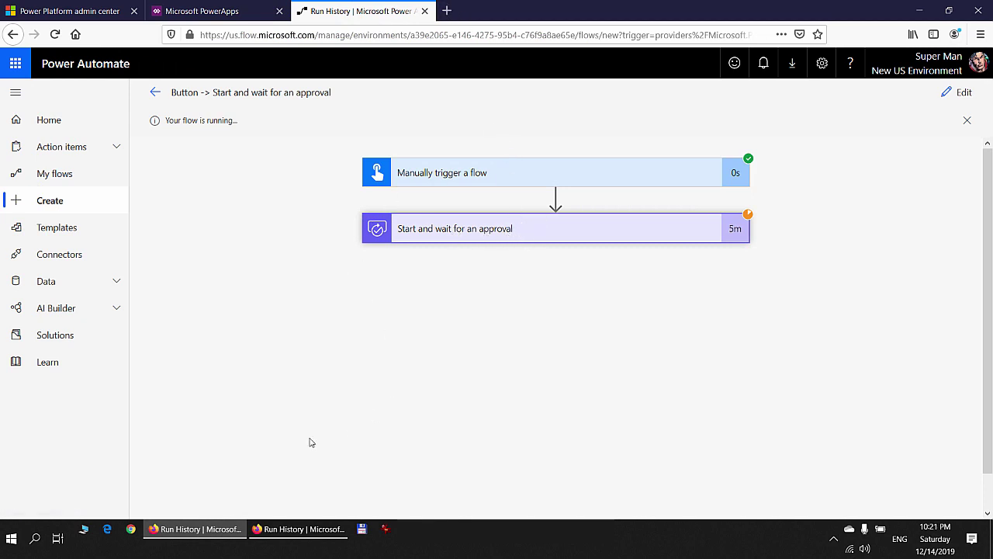
Step: Bring up the second account's Firefox window and go back to the Create an approval flow details
{"action": "left_click", "coordinate": [301, 533]}
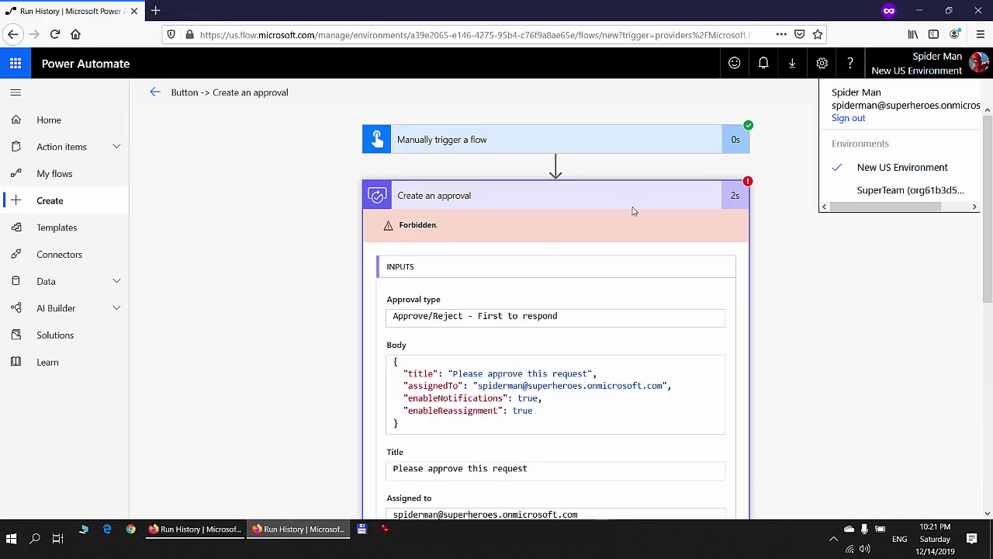
{"action": "left_click", "coordinate": [809, 227]}
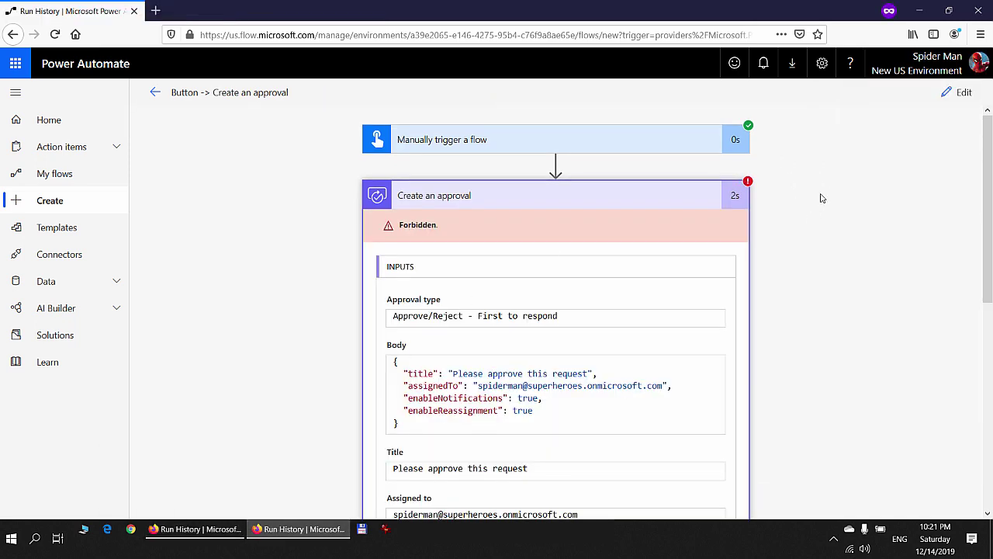
{"action": "left_click", "coordinate": [161, 98]}
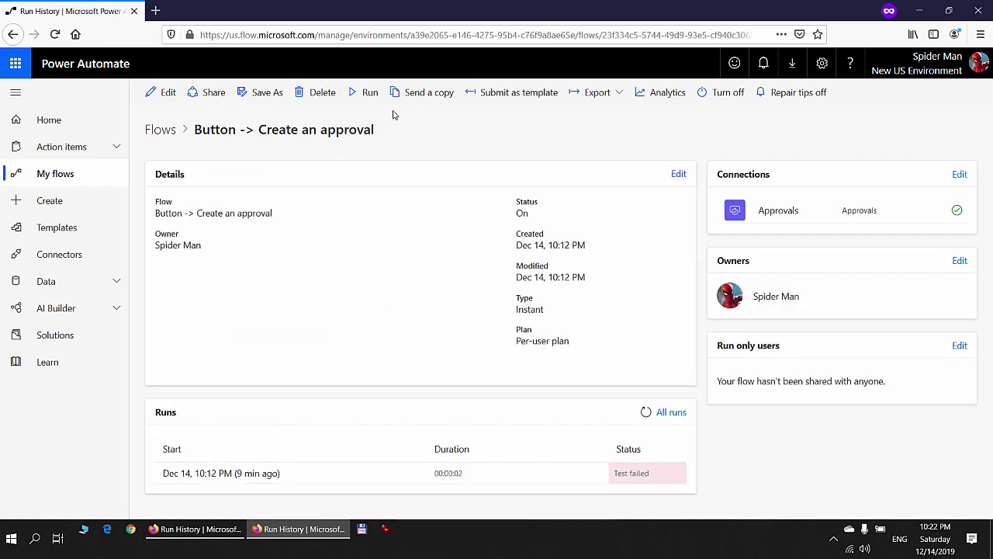
Step: Rerun a manual test of Create an approval and expand the approval step's inputs
{"action": "left_click", "coordinate": [161, 92]}
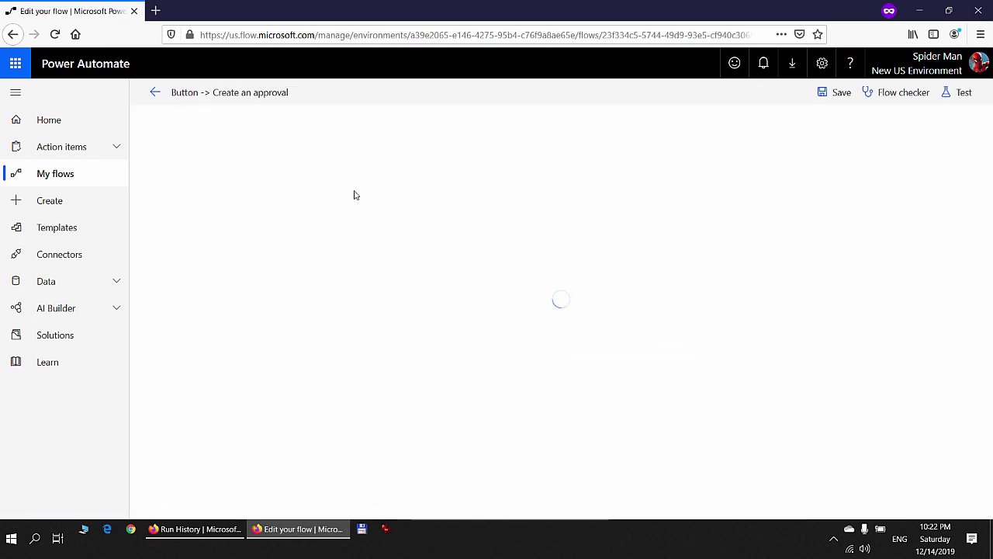
{"action": "left_click", "coordinate": [964, 92]}
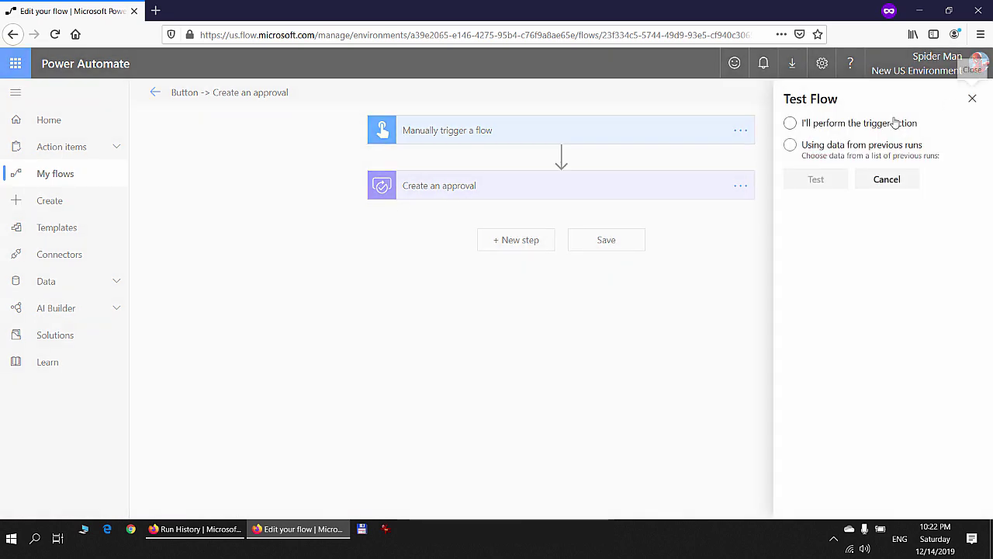
{"action": "left_click", "coordinate": [894, 123]}
{"action": "left_click", "coordinate": [815, 179]}
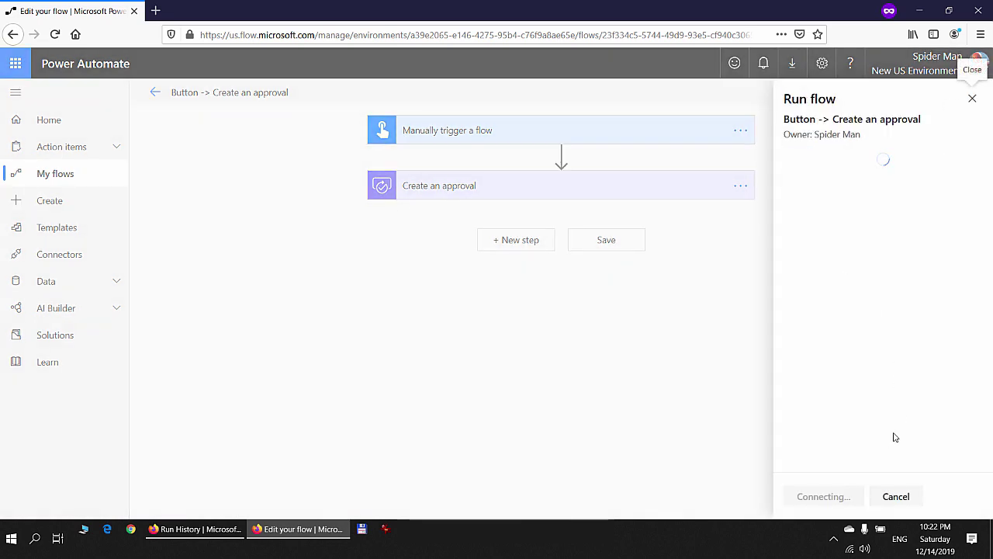
{"action": "left_click", "coordinate": [808, 502]}
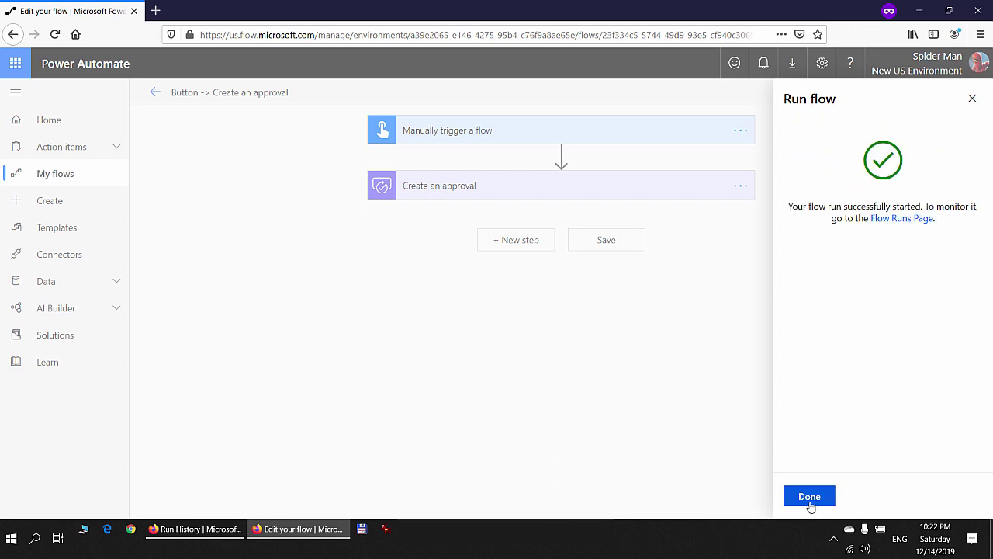
{"action": "left_click", "coordinate": [810, 503]}
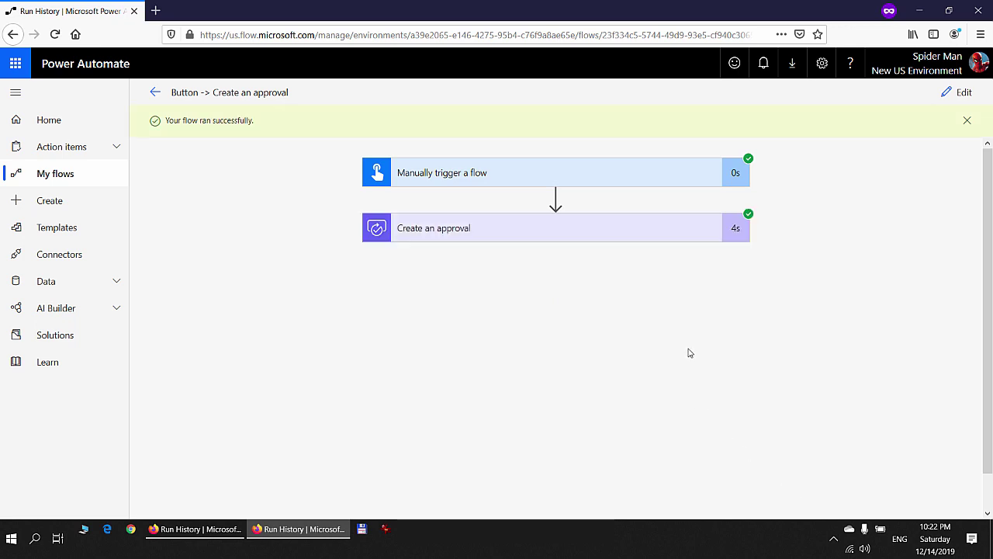
{"action": "left_click", "coordinate": [639, 233]}
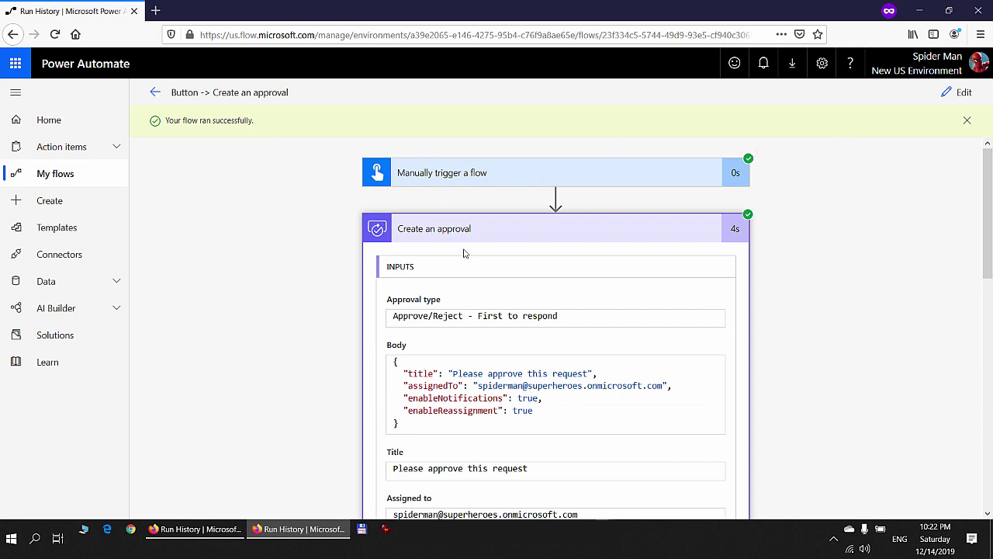
Step: Delete the Create an approval step from the flow
{"action": "left_click", "coordinate": [963, 92]}
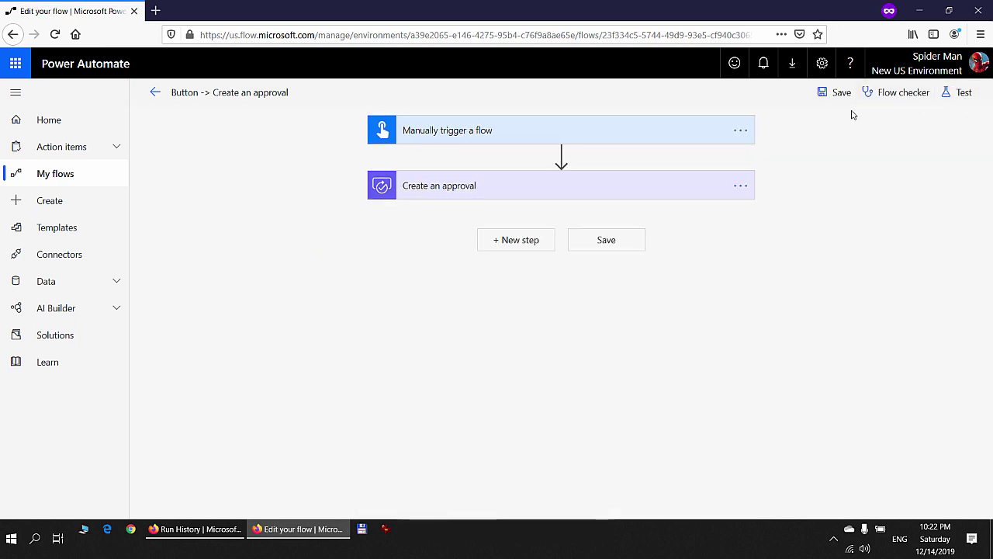
{"action": "left_click", "coordinate": [740, 185]}
{"action": "left_click", "coordinate": [792, 306]}
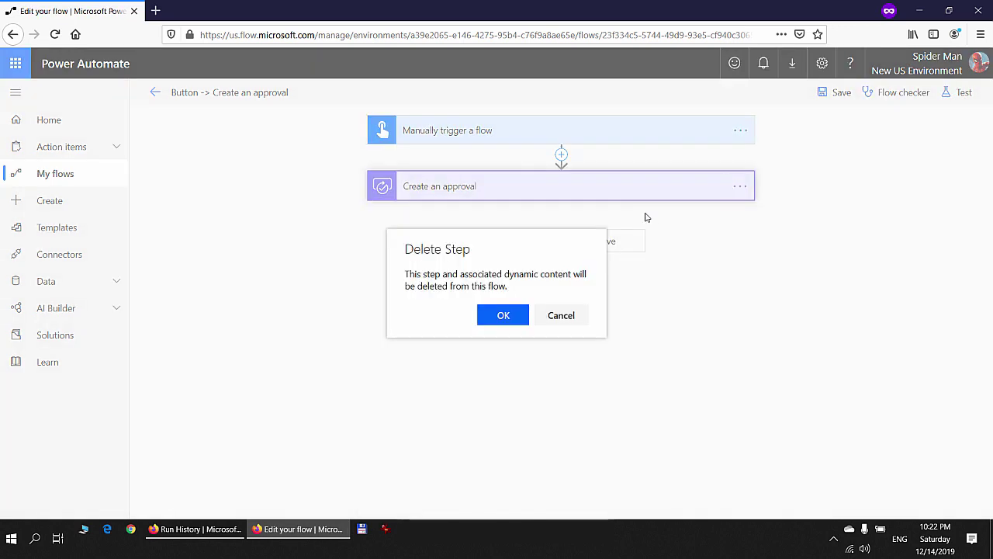
{"action": "left_click", "coordinate": [513, 321]}
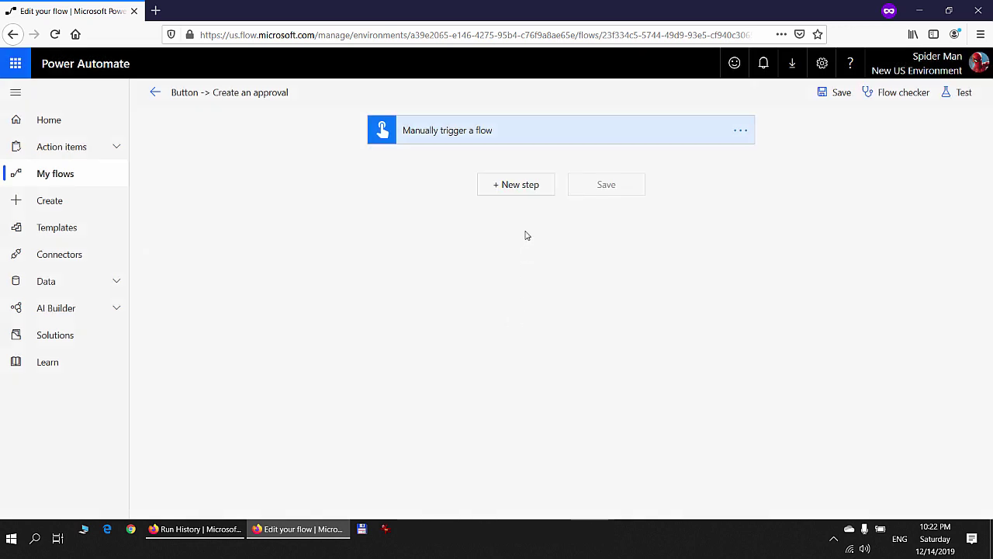
Step: Remove a mistakenly added Serverless360 action and search new-step actions for 'start' again
{"action": "left_click", "coordinate": [525, 193]}
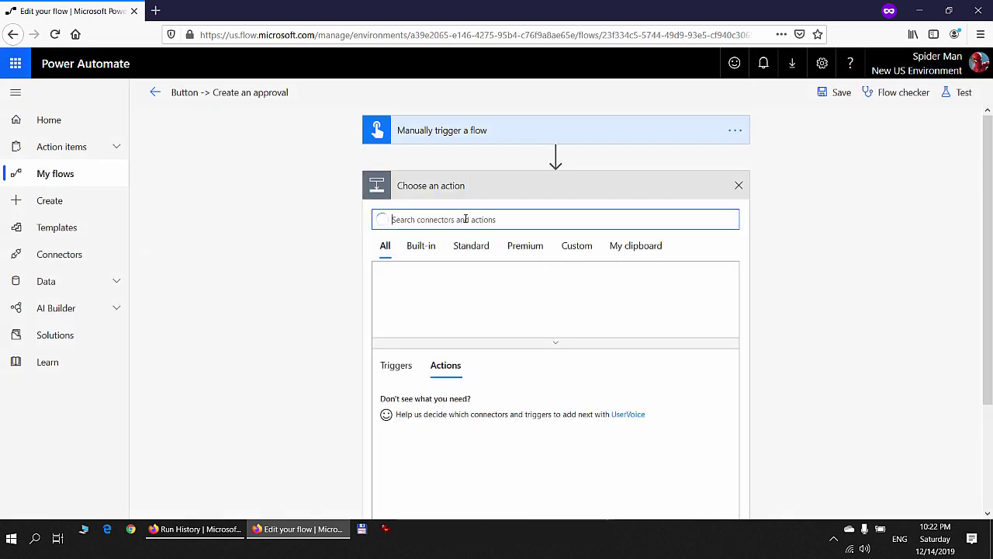
{"action": "type", "text": "start and wai"}
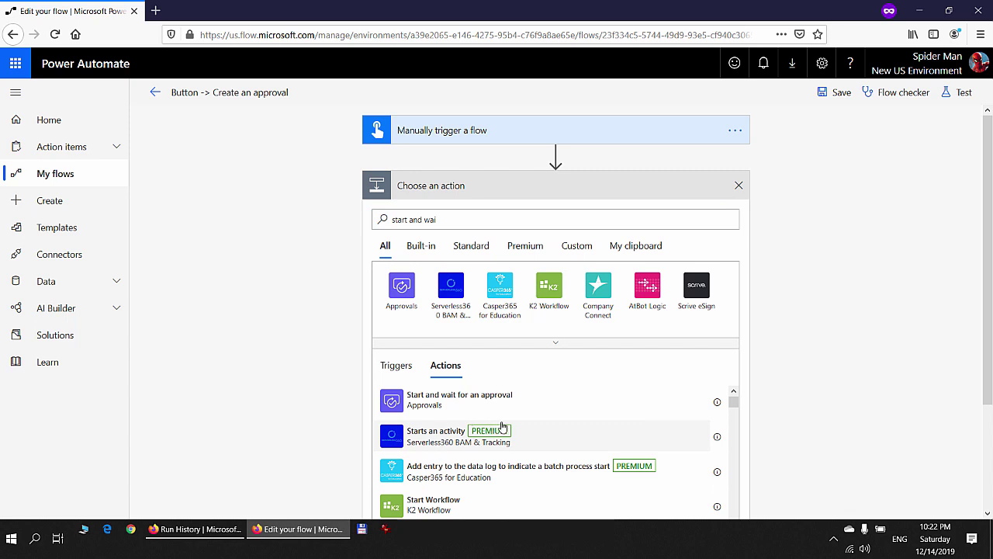
{"action": "left_click", "coordinate": [502, 426]}
{"action": "left_click", "coordinate": [740, 186]}
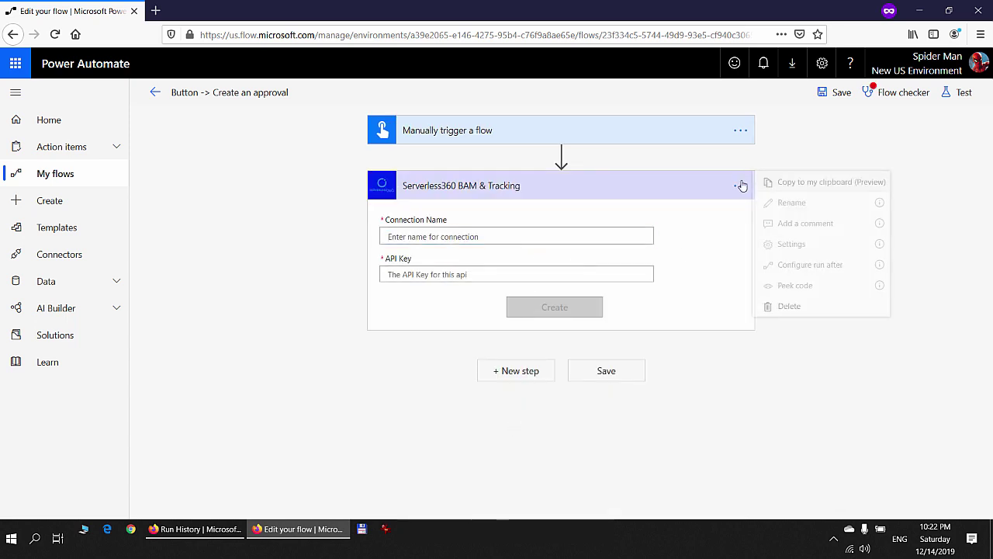
{"action": "left_click", "coordinate": [788, 307]}
{"action": "left_click", "coordinate": [502, 316]}
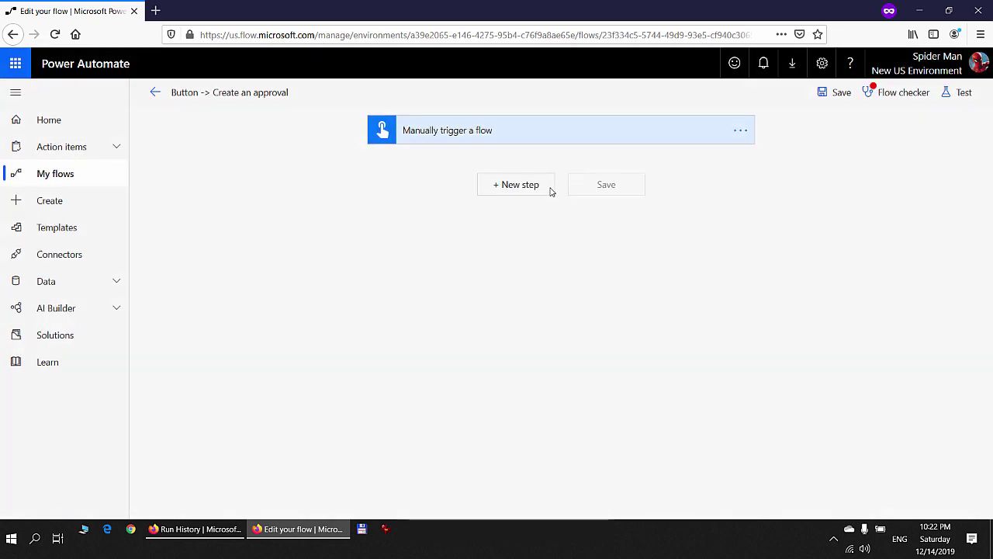
{"action": "left_click", "coordinate": [531, 190]}
{"action": "type", "text": "start and wait"}
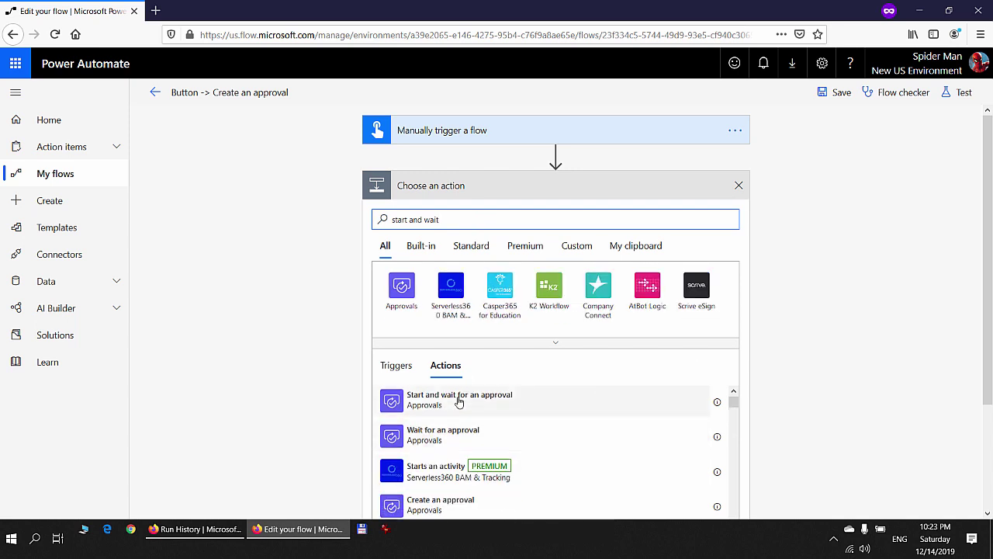
Step: Add a Start and wait for an approval action: Approve/Reject - First to respond, titled 'Please approve this request', assigned to yourself
{"action": "left_click", "coordinate": [260, 389]}
{"action": "left_click", "coordinate": [459, 399]}
{"action": "left_click", "coordinate": [608, 212]}
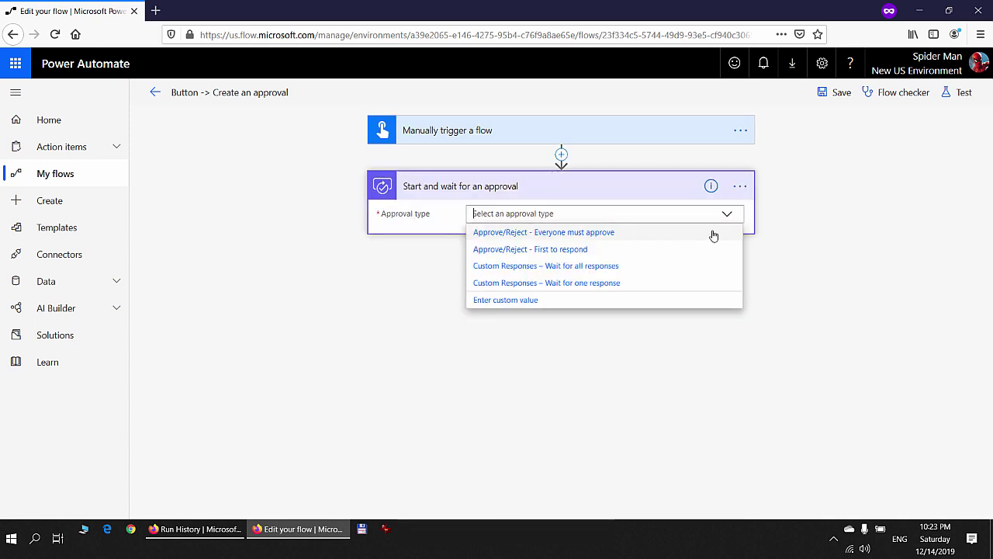
{"action": "left_click", "coordinate": [596, 252]}
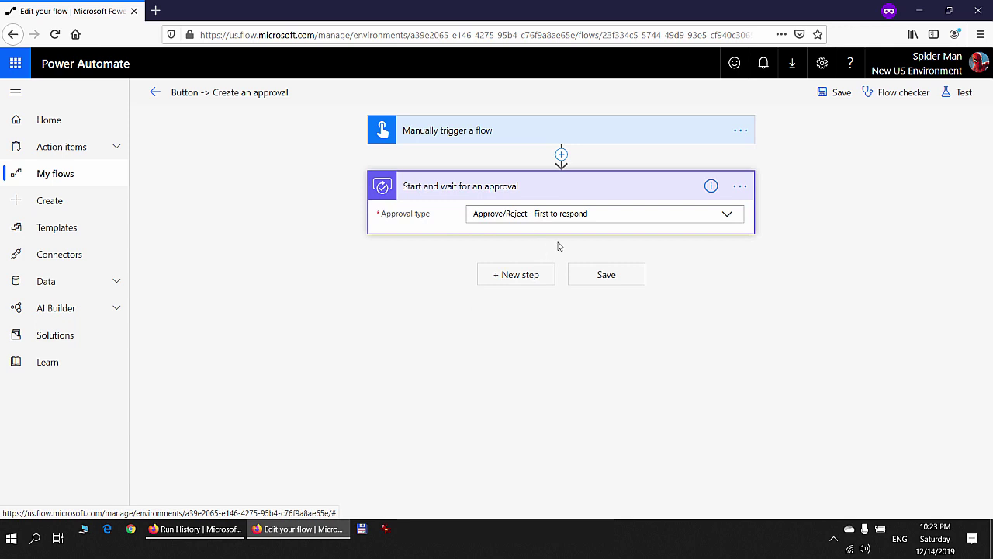
{"action": "left_click", "coordinate": [556, 235]}
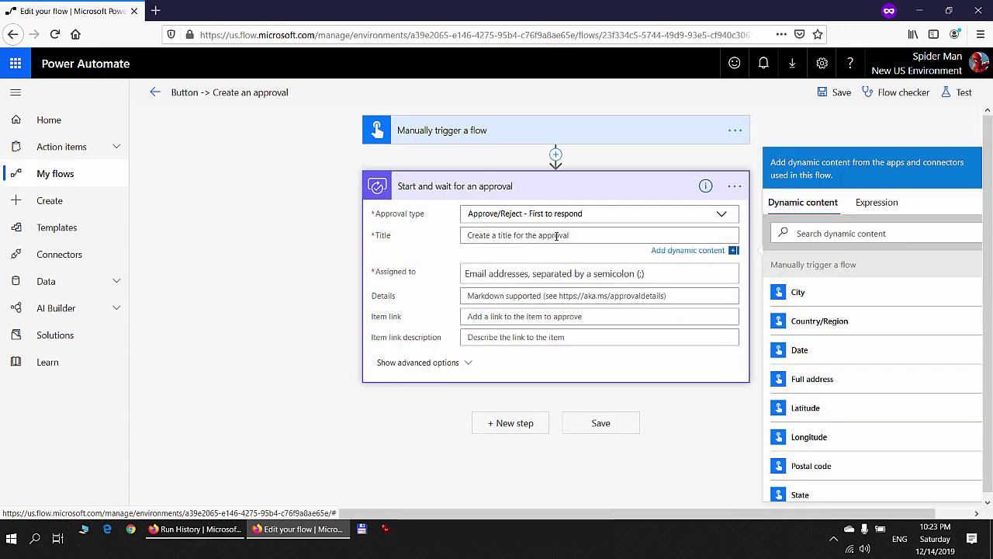
{"action": "type", "text": "Please approve this request"}
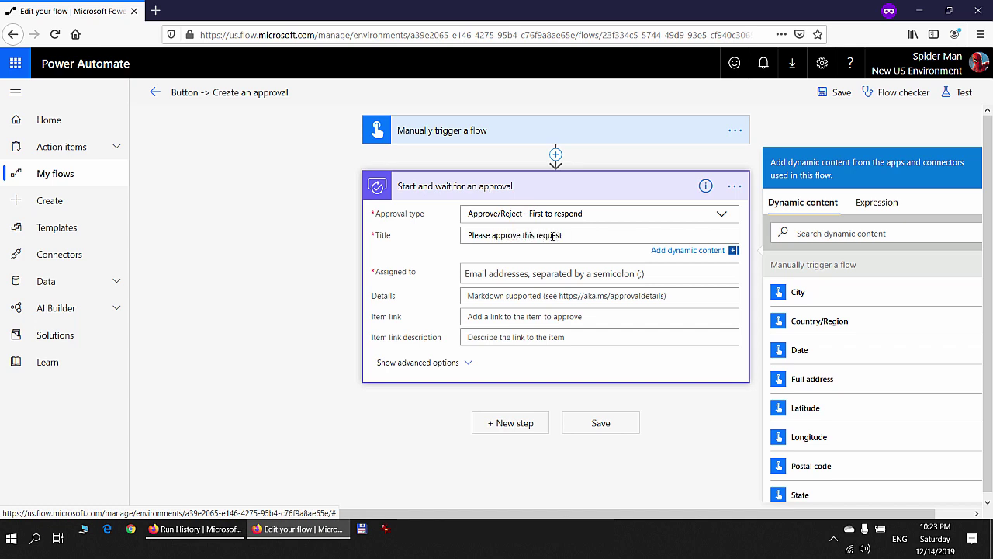
{"action": "left_click", "coordinate": [501, 273]}
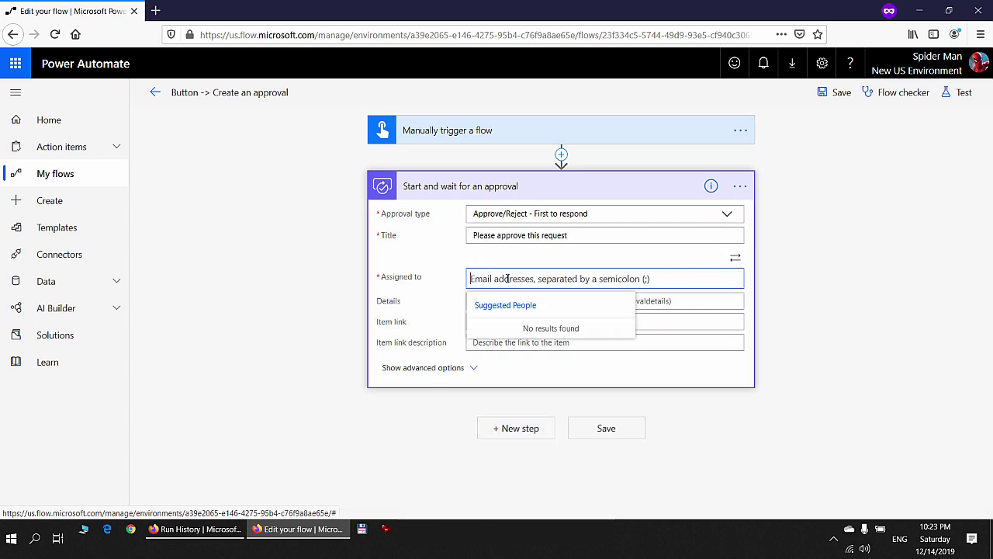
{"action": "type", "text": "s"}
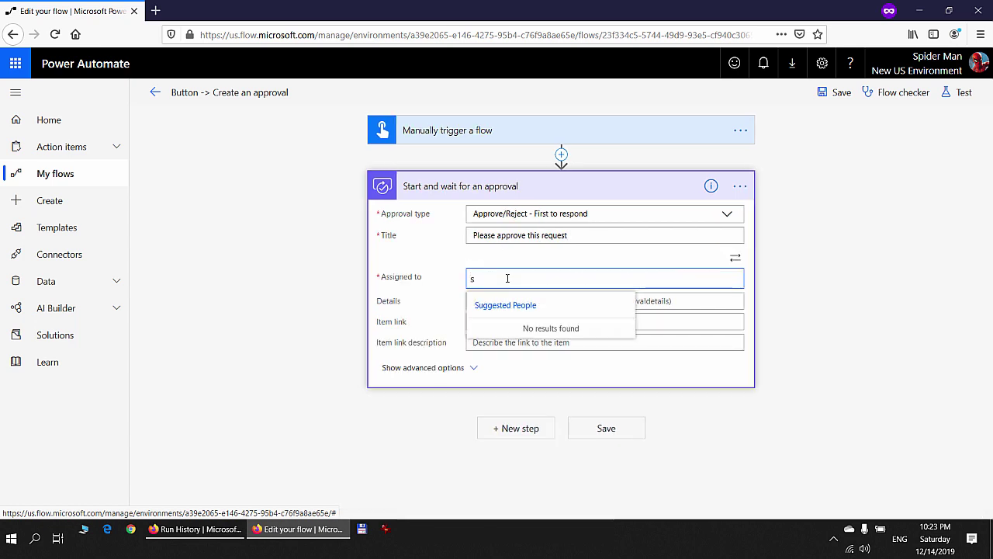
{"action": "type", "text": "pider Man"}
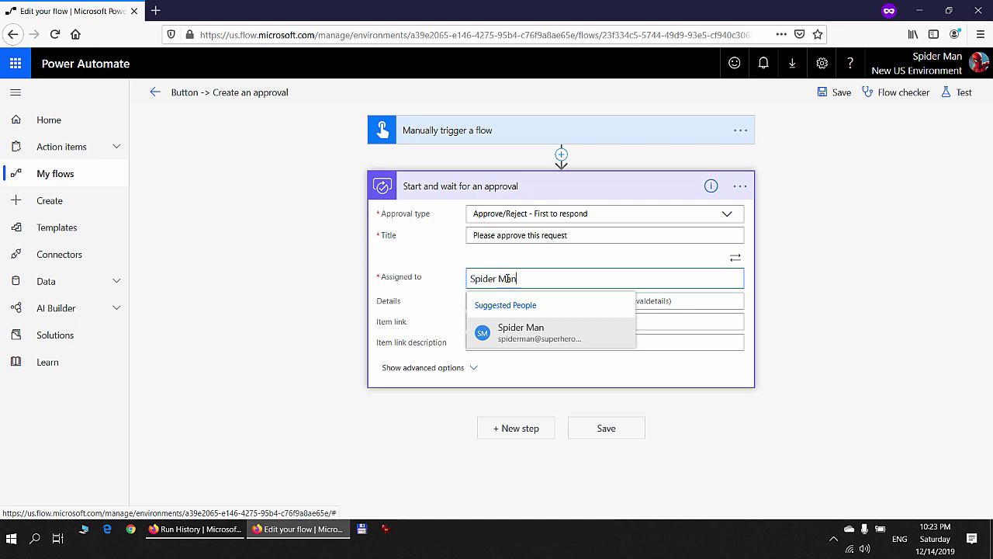
{"action": "left_click", "coordinate": [525, 331]}
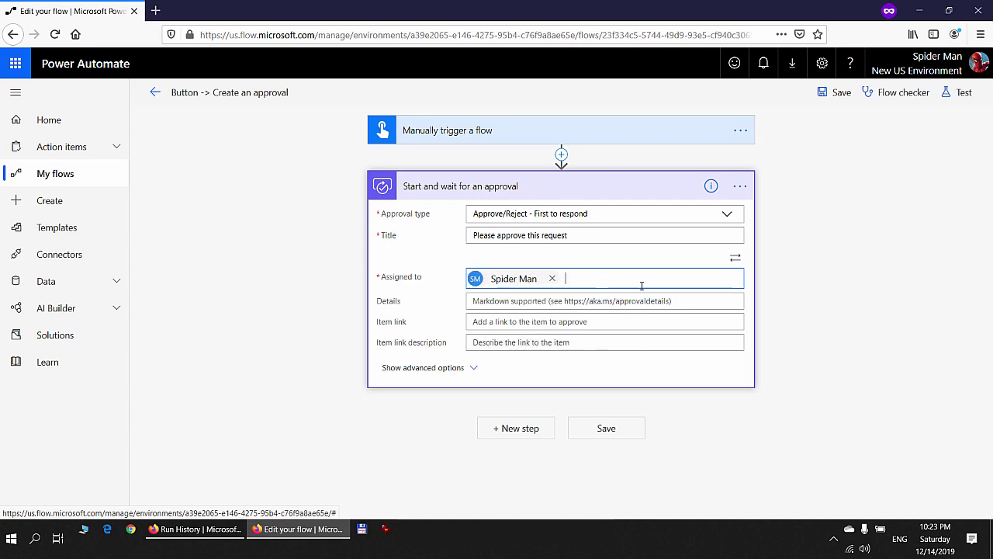
Step: Save the flow and run a test of it
{"action": "left_click", "coordinate": [964, 94]}
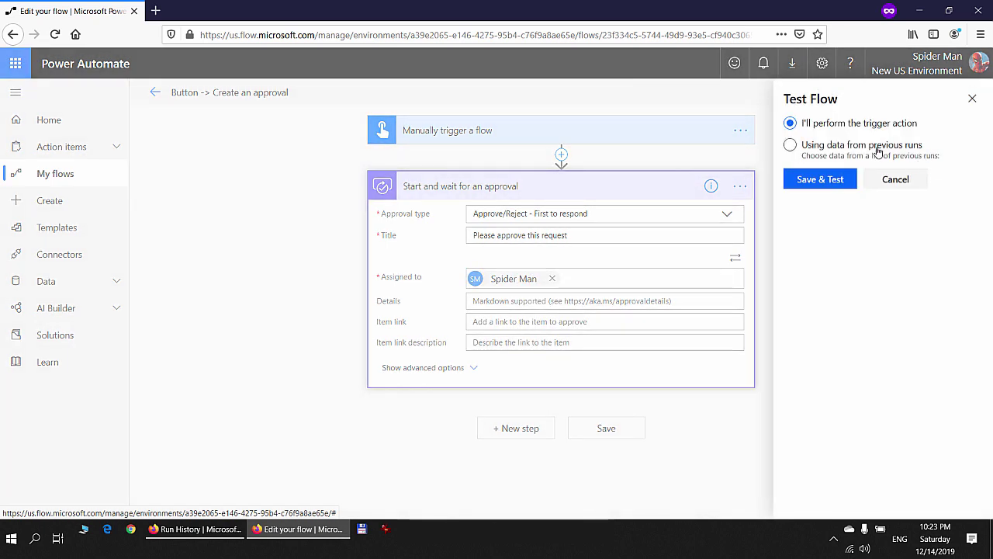
{"action": "left_click", "coordinate": [820, 170]}
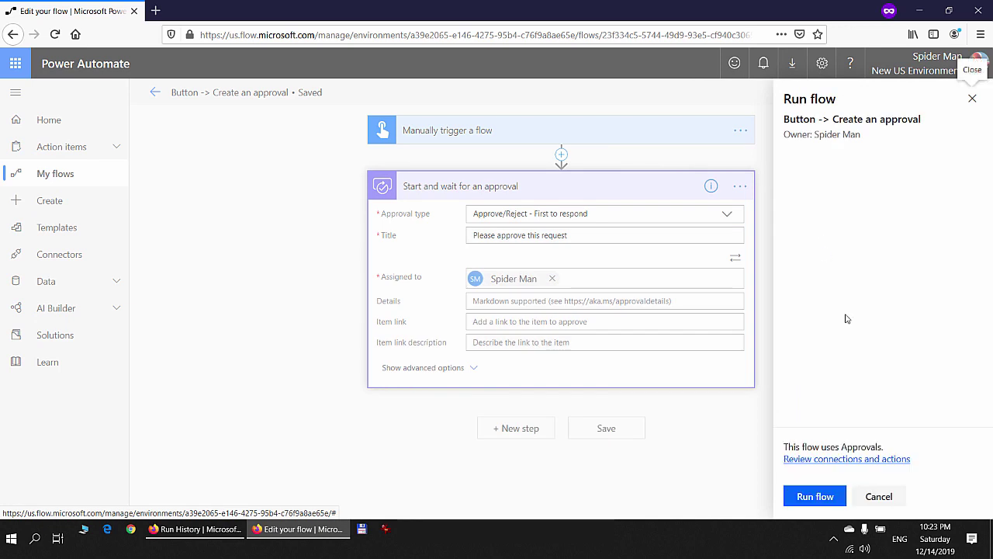
{"action": "left_click", "coordinate": [821, 496]}
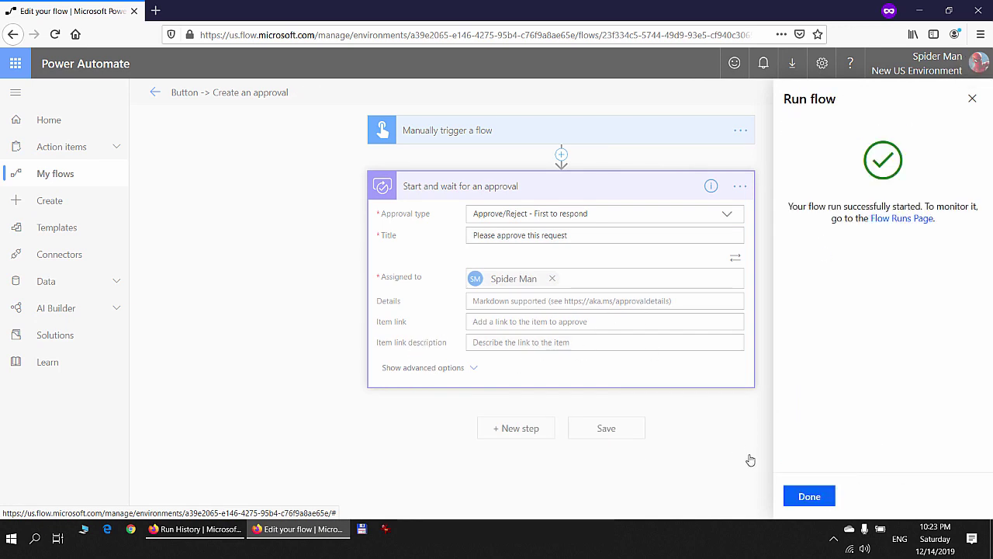
{"action": "left_click", "coordinate": [809, 496]}
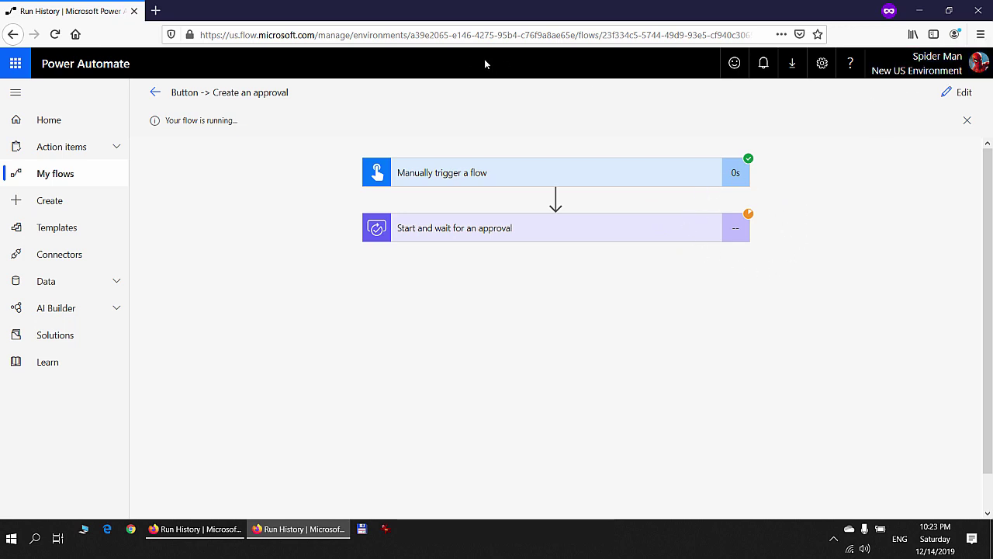
Step: Go to outlook.office365.com in a new private browsing tab
{"action": "left_click", "coordinate": [155, 11]}
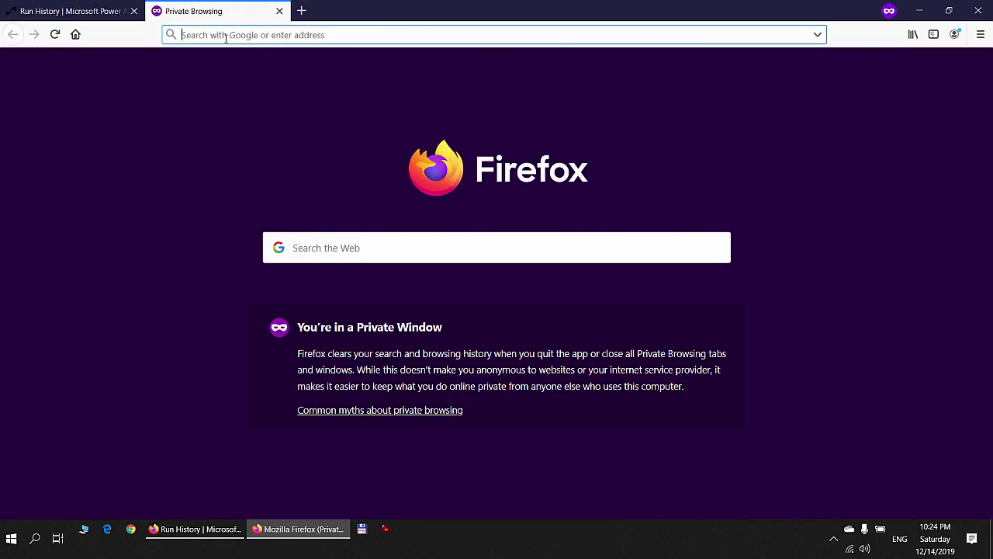
{"action": "type", "text": "ou"}
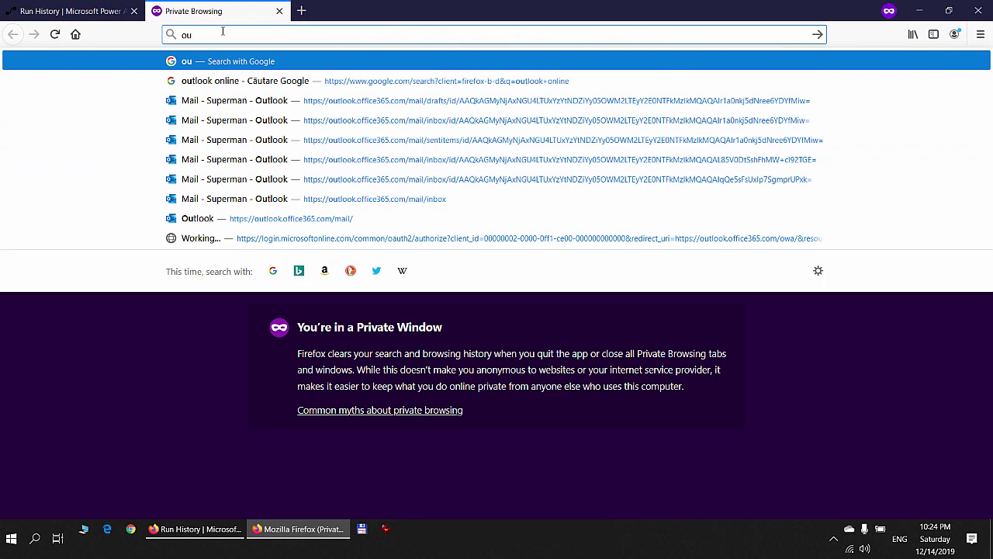
{"action": "type", "text": "tlook"}
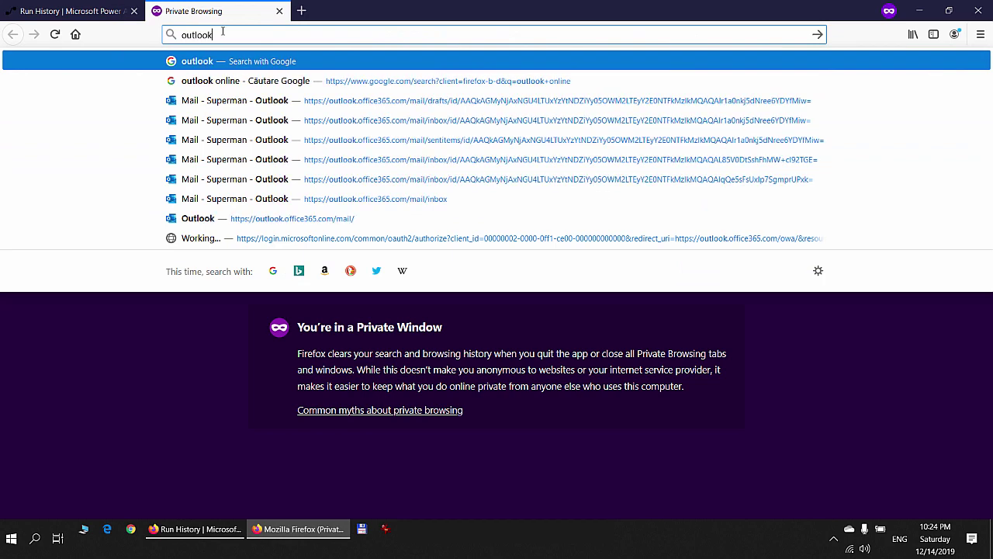
{"action": "type", "text": ".of"}
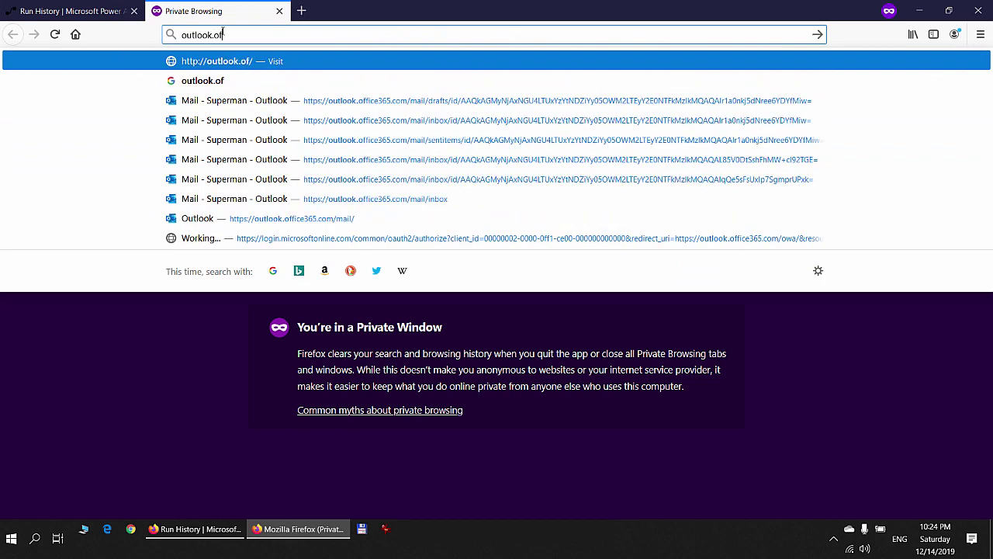
{"action": "type", "text": "fice365.com"}
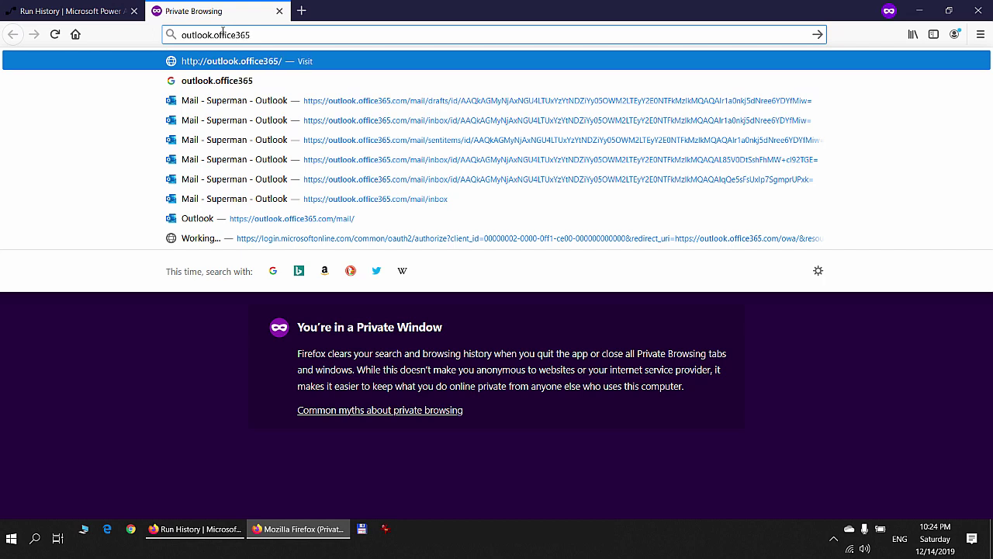
{"action": "key", "text": "Return"}
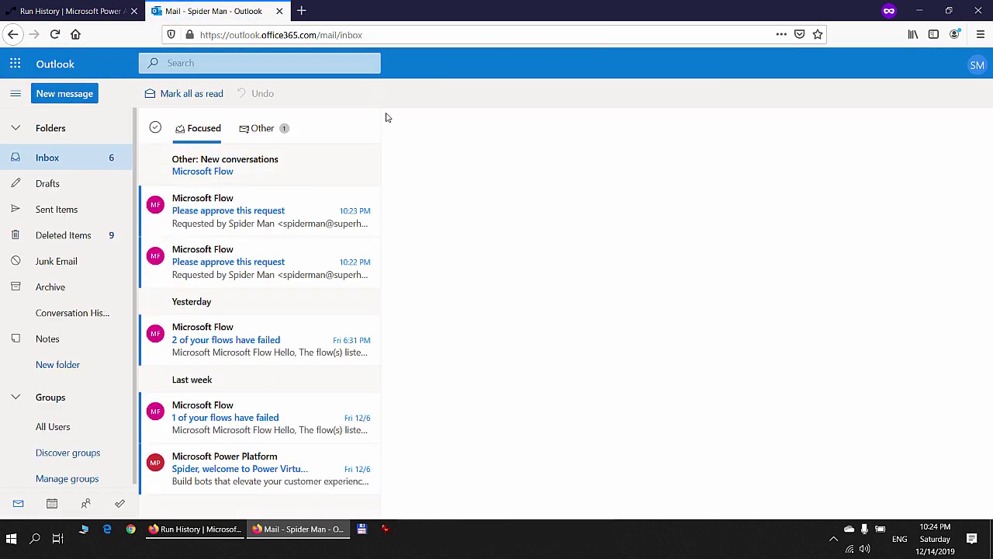
Step: Approve and submit the newest 'Please approve this request' email, then return to the run history
{"action": "left_click", "coordinate": [243, 216]}
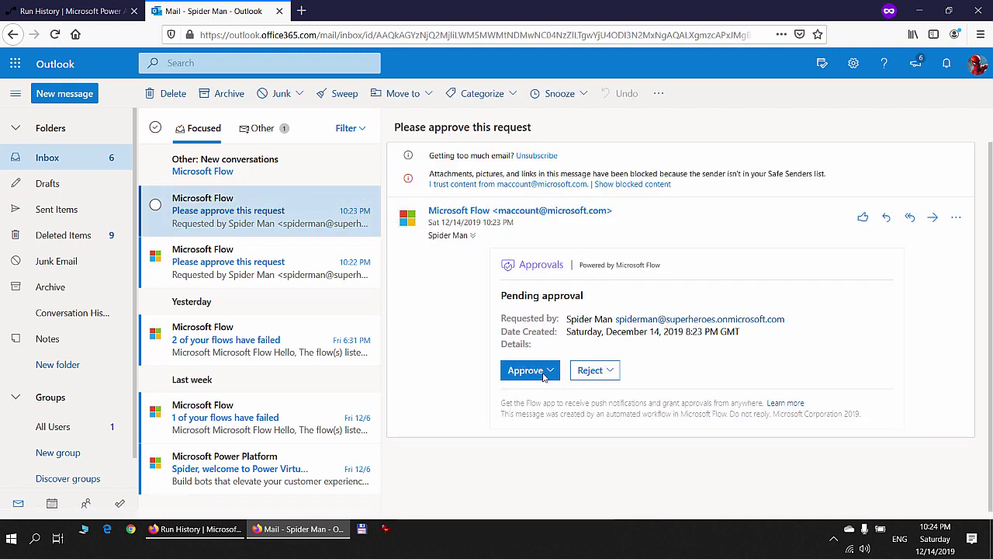
{"action": "left_click", "coordinate": [545, 375]}
{"action": "left_click", "coordinate": [521, 460]}
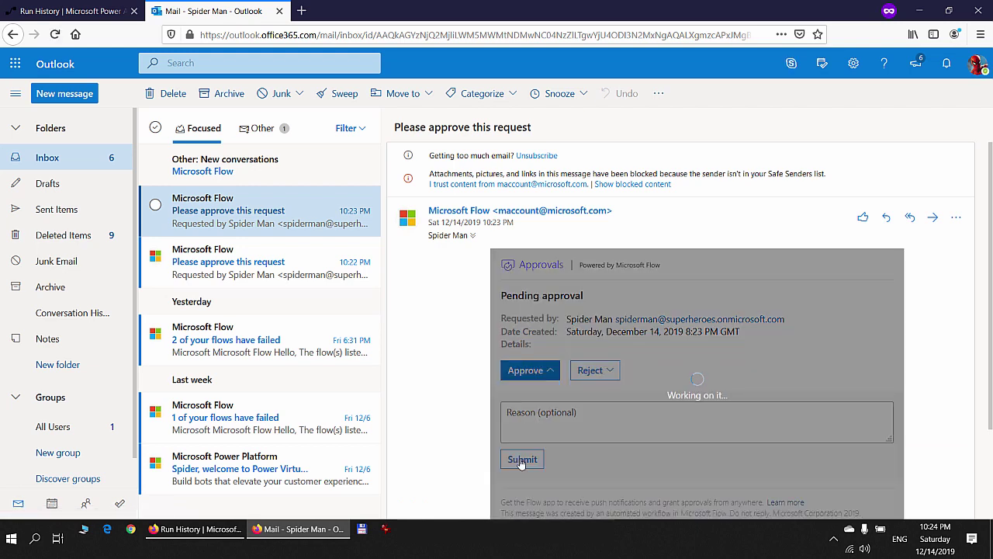
{"action": "left_click", "coordinate": [74, 9]}
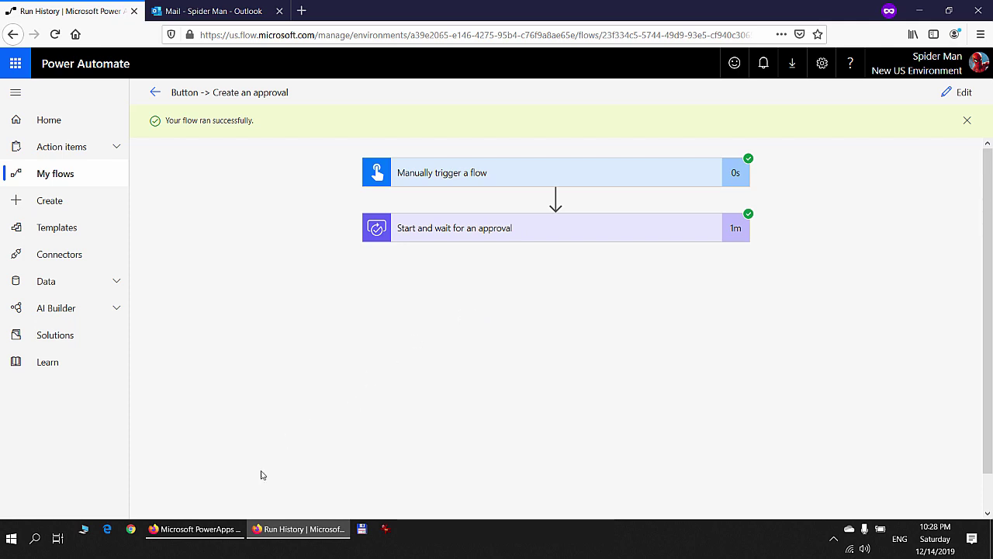
Step: In the PowerApps window, load make.powerapps.com by typing 'make' in the address bar
{"action": "left_click", "coordinate": [213, 537]}
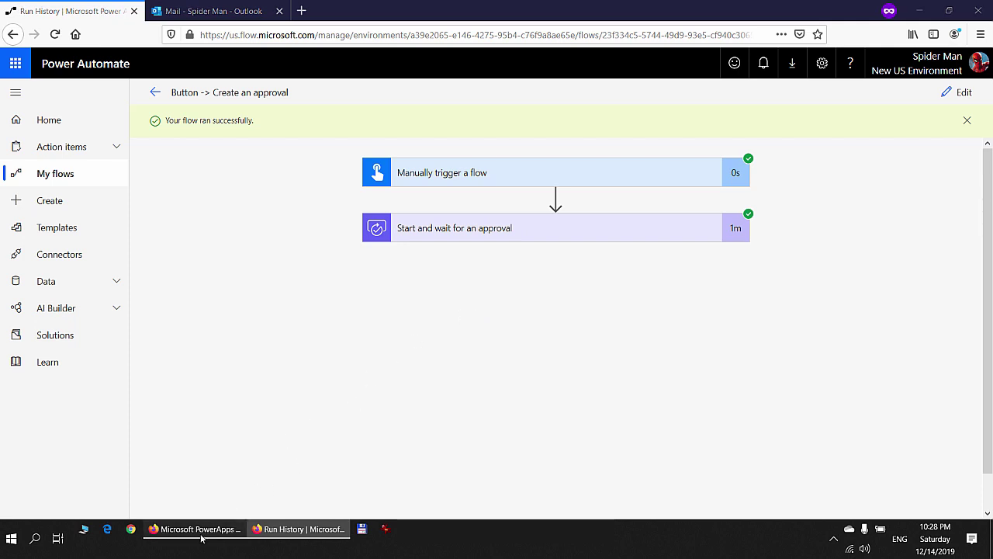
{"action": "left_click", "coordinate": [262, 34]}
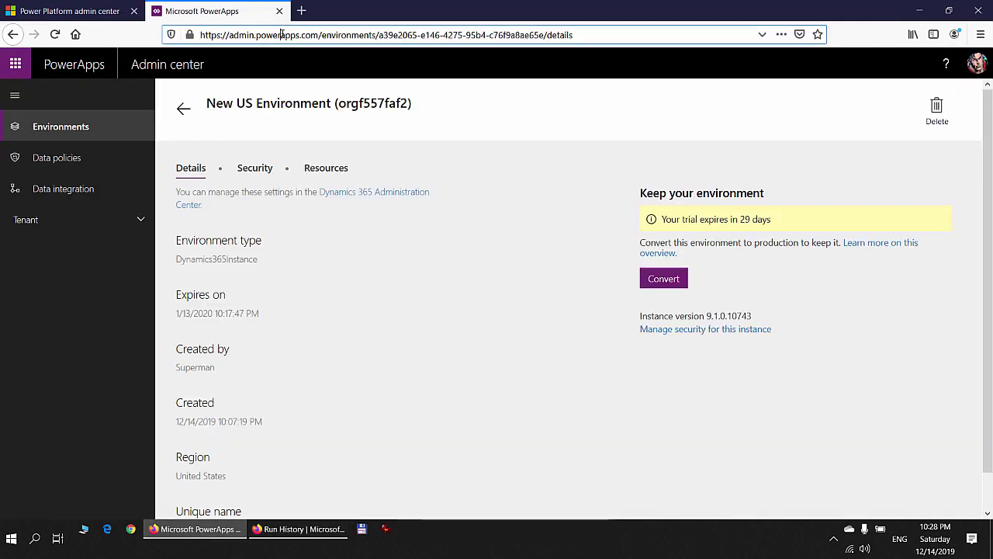
{"action": "type", "text": "make.powerapps.com/"}
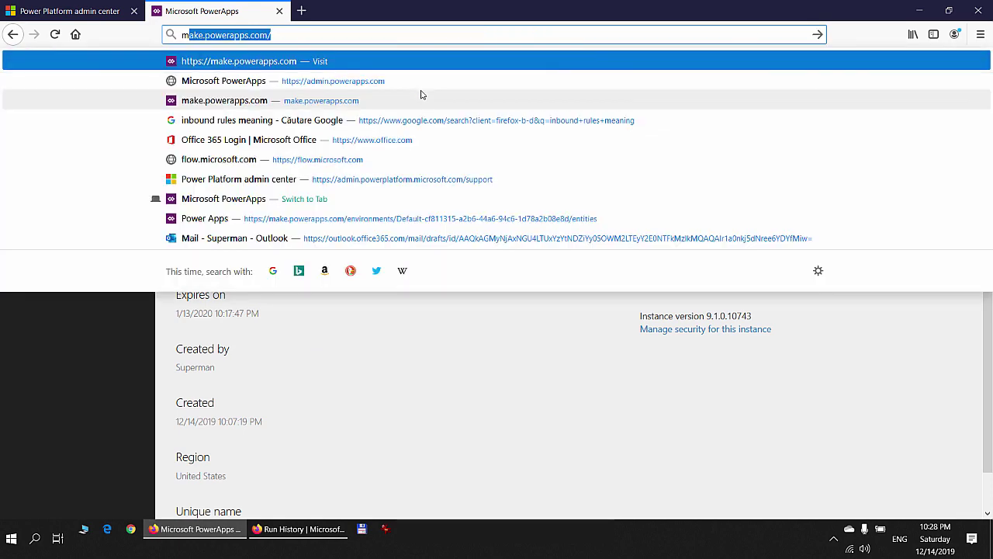
{"action": "key", "text": "Return"}
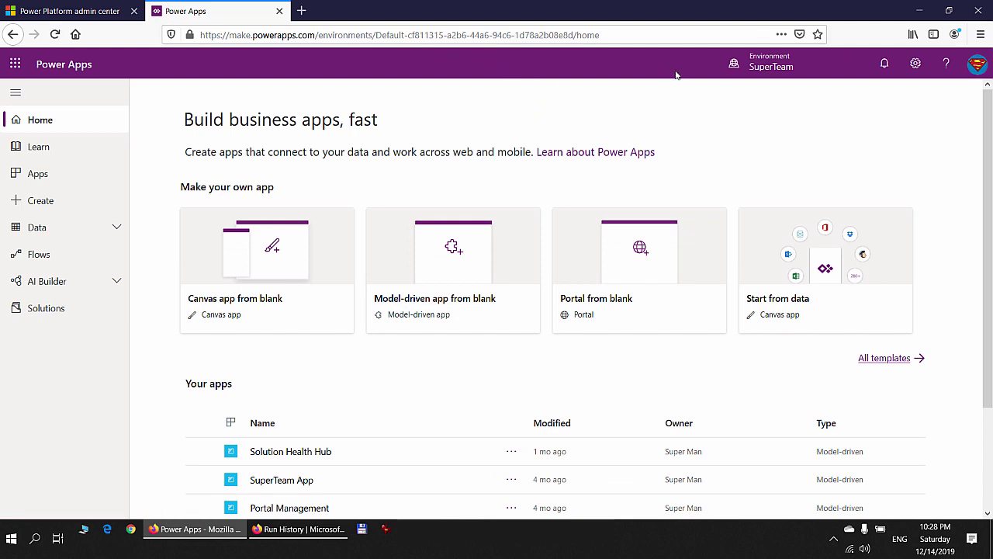
Step: Switch to New US Environment, list its entities with the All filter, and scroll to the Approval entities
{"action": "left_click", "coordinate": [787, 67]}
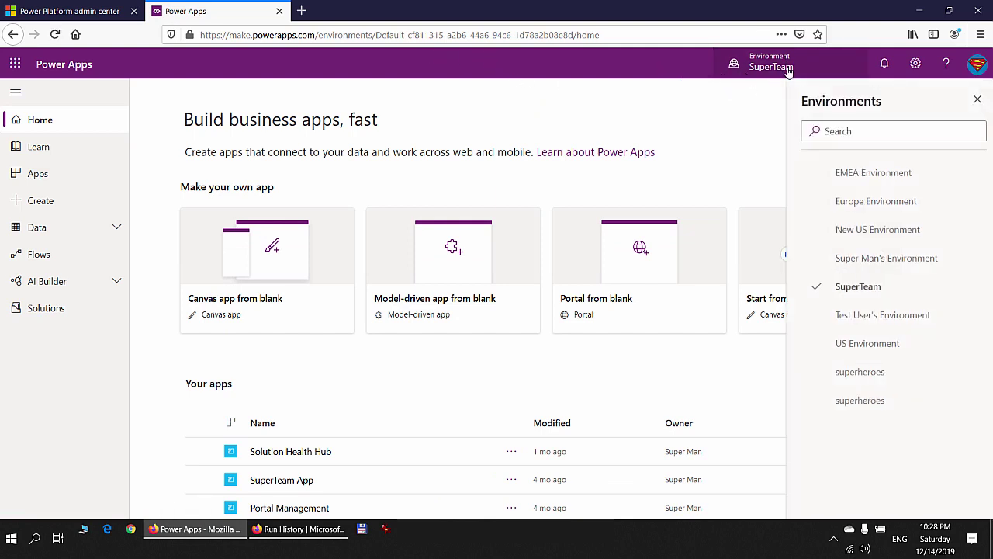
{"action": "left_click", "coordinate": [872, 231]}
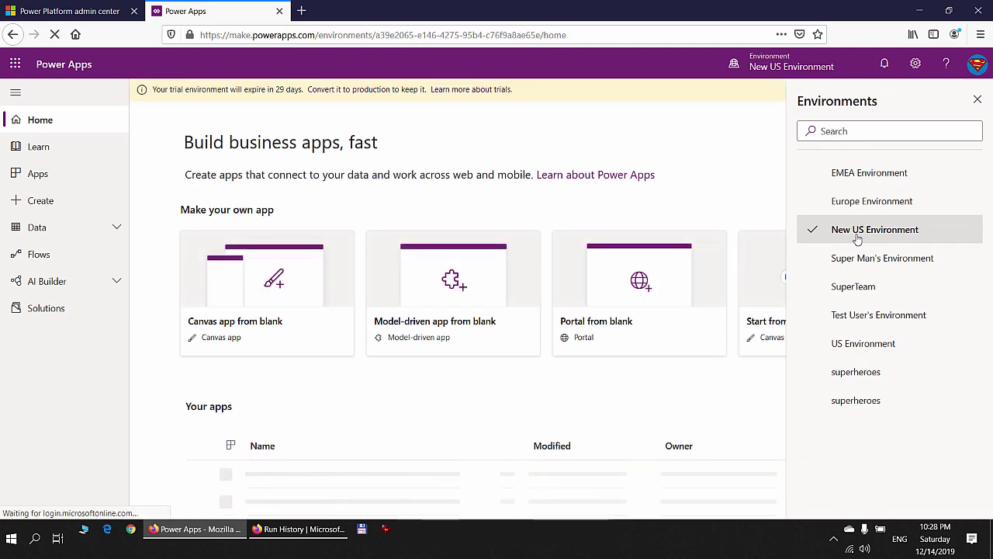
{"action": "left_click", "coordinate": [69, 235]}
{"action": "left_click", "coordinate": [49, 257]}
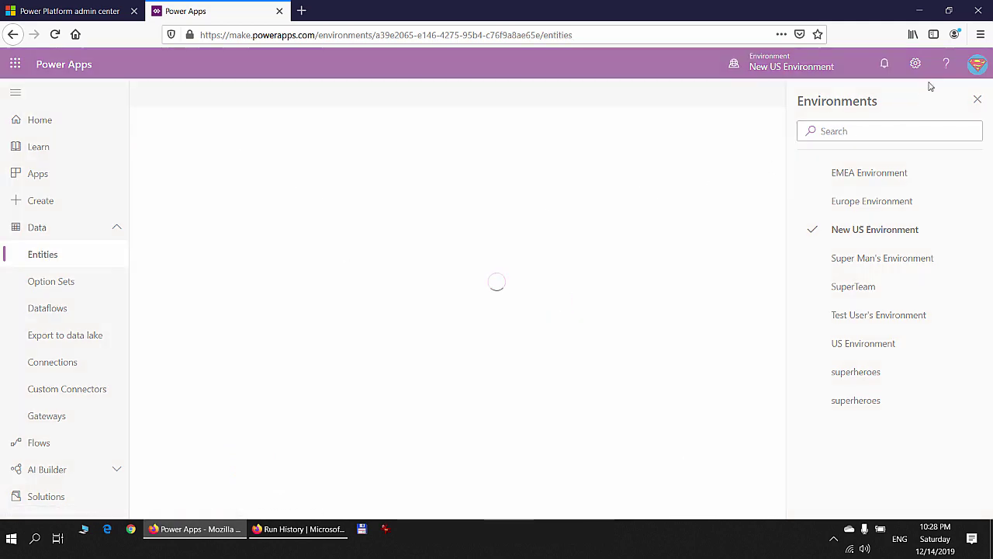
{"action": "left_click", "coordinate": [979, 101]}
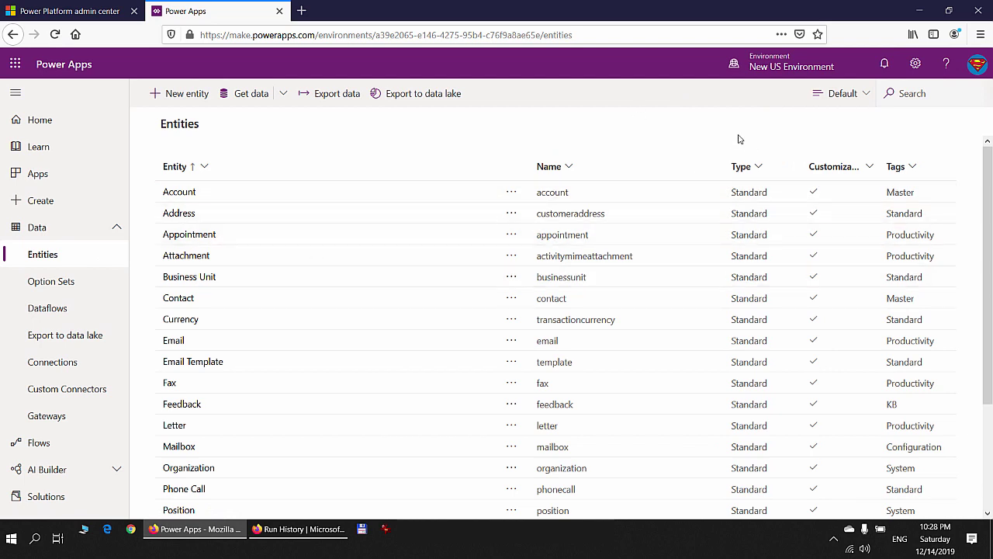
{"action": "left_click", "coordinate": [867, 96]}
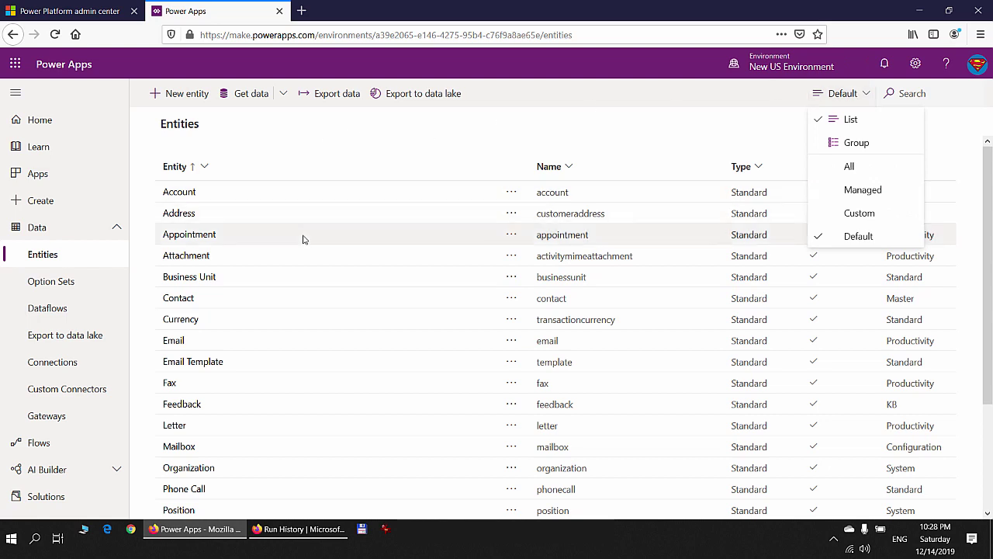
{"action": "left_click", "coordinate": [866, 173]}
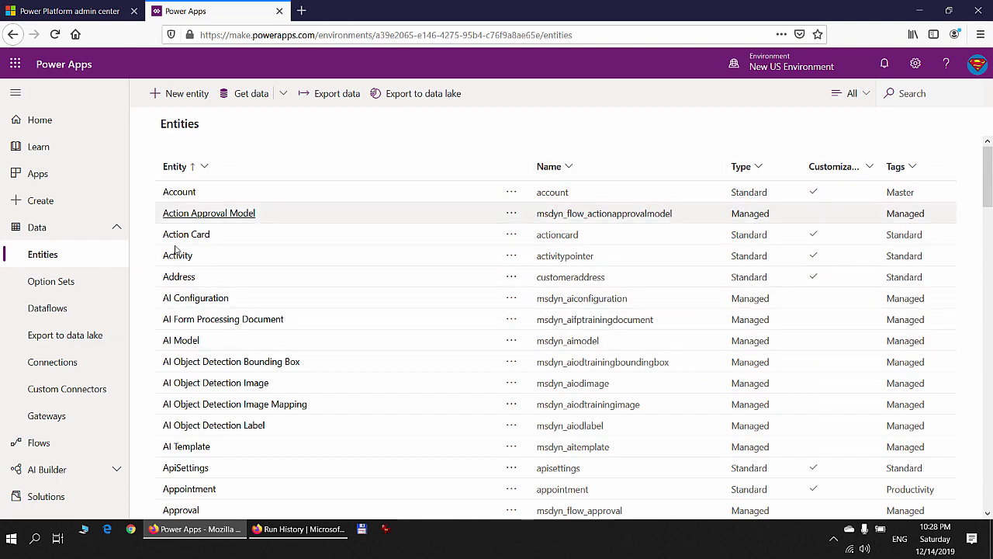
{"action": "scroll", "coordinate": [271, 380], "scroll_direction": "down", "scroll_amount": 3}
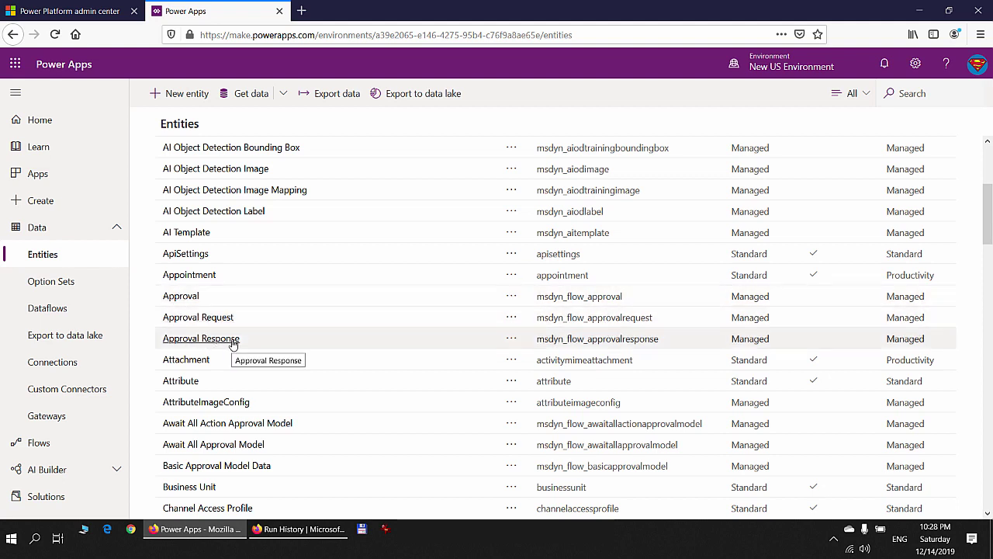
{"action": "left_click", "coordinate": [194, 318]}
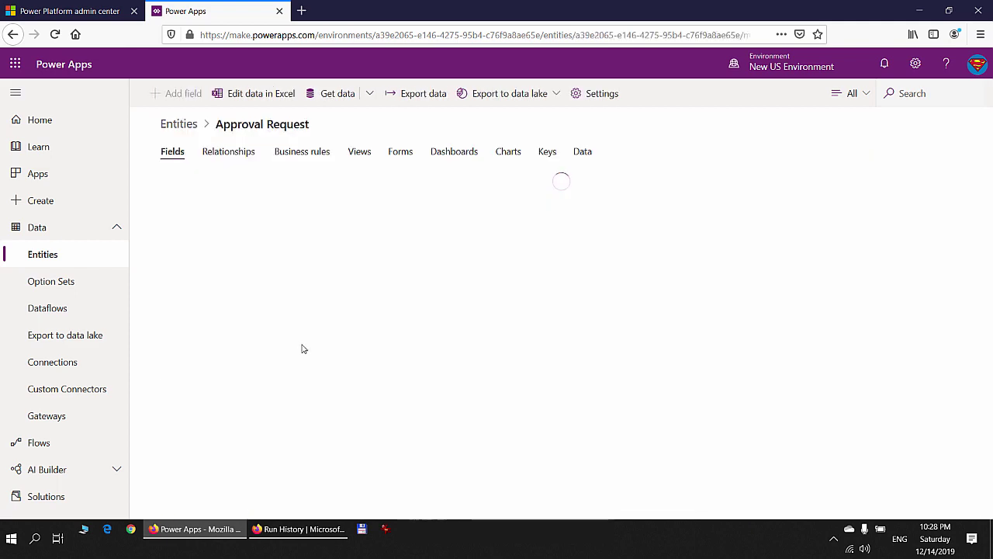
{"action": "left_click", "coordinate": [583, 153]}
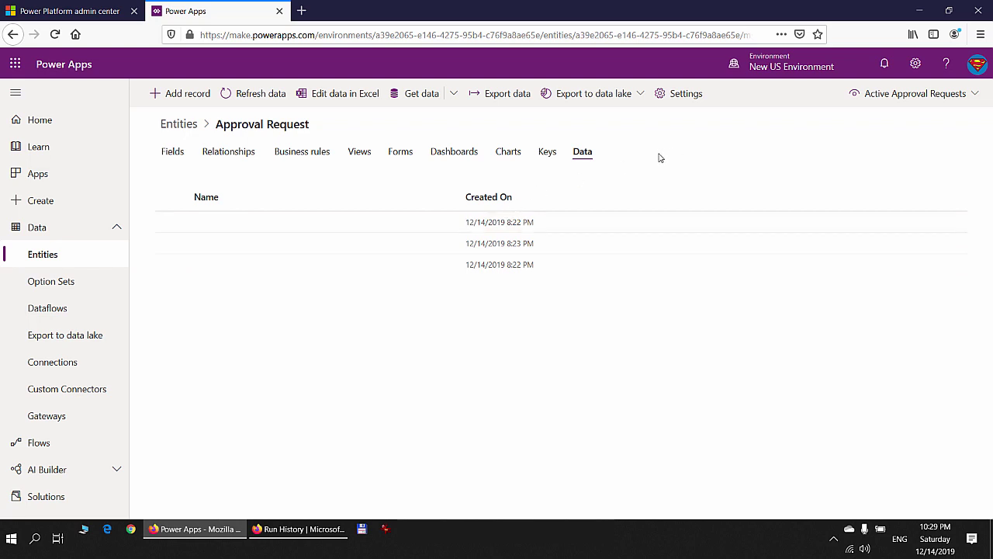
{"action": "left_click", "coordinate": [891, 94]}
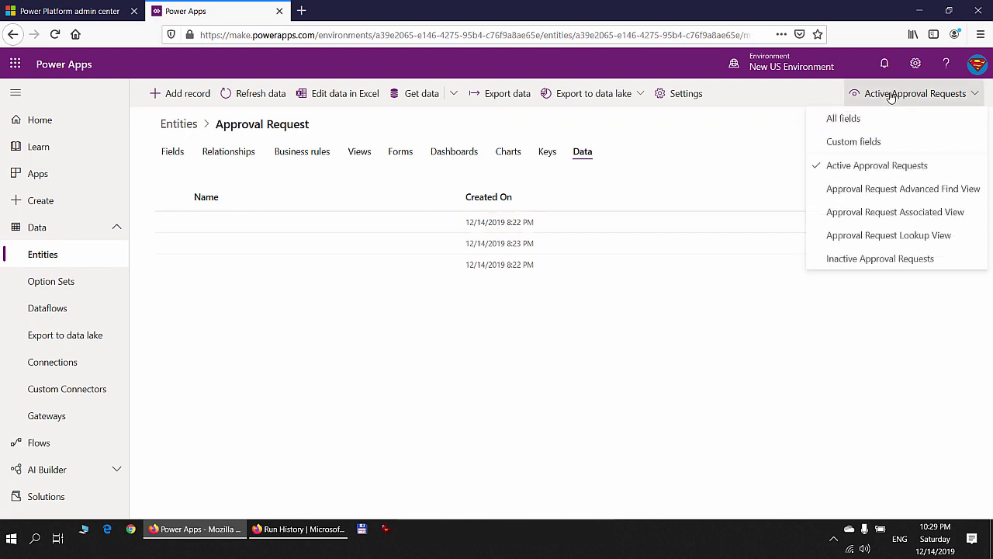
{"action": "left_click", "coordinate": [850, 120]}
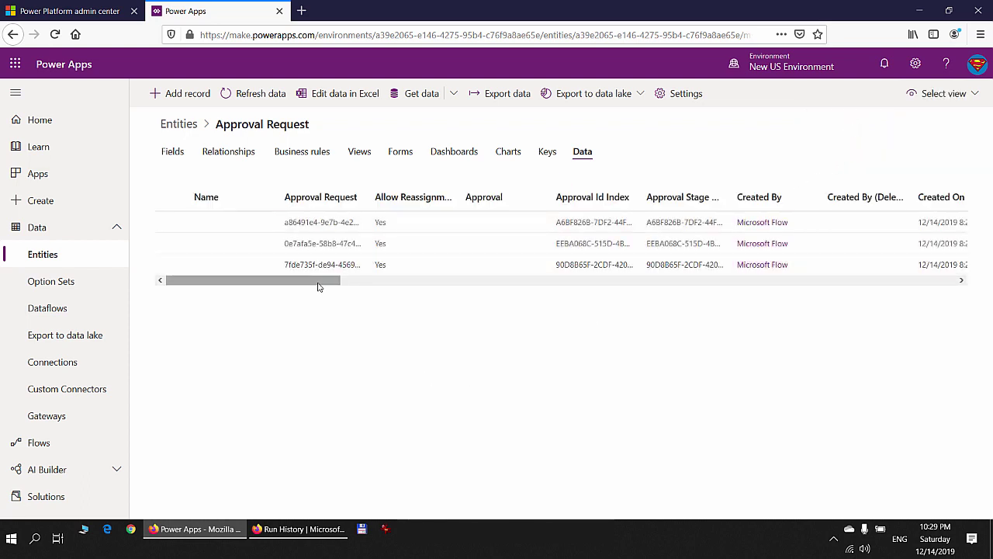
{"action": "left_click_drag", "start_coordinate": [318, 287], "coordinate": [461, 284]}
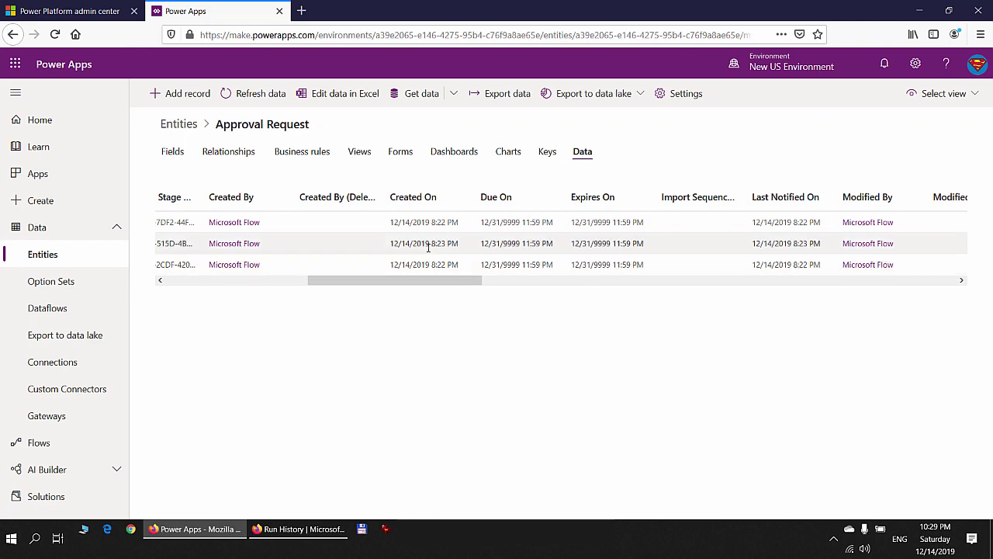
{"action": "left_click_drag", "start_coordinate": [436, 278], "coordinate": [619, 284]}
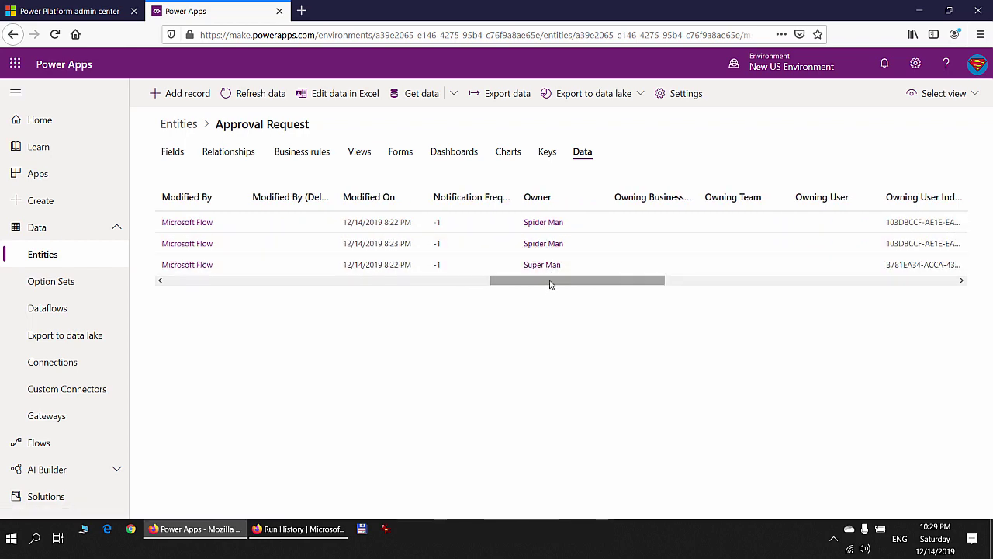
{"action": "left_click_drag", "start_coordinate": [551, 284], "coordinate": [186, 284]}
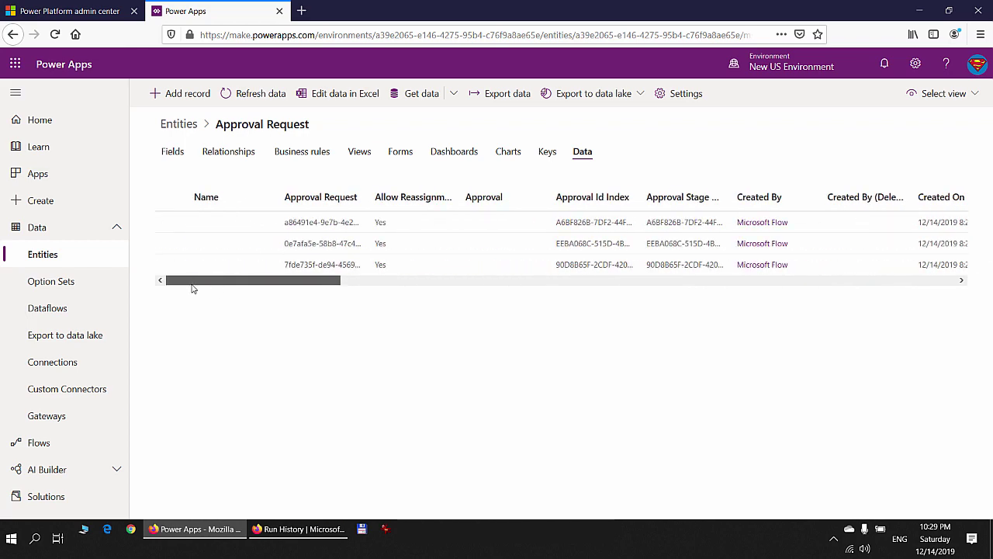
{"action": "left_click", "coordinate": [172, 126]}
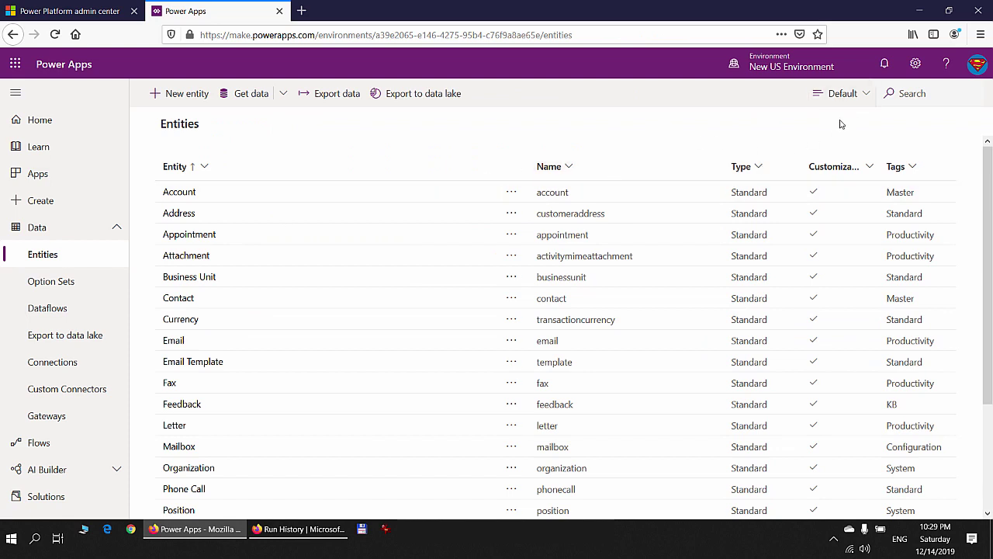
{"action": "left_click", "coordinate": [857, 100]}
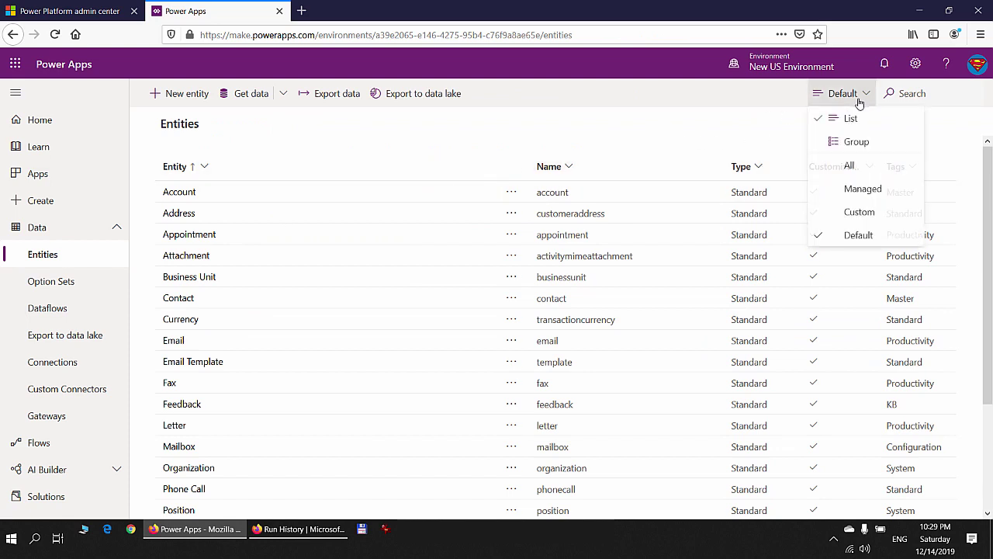
{"action": "left_click", "coordinate": [854, 168]}
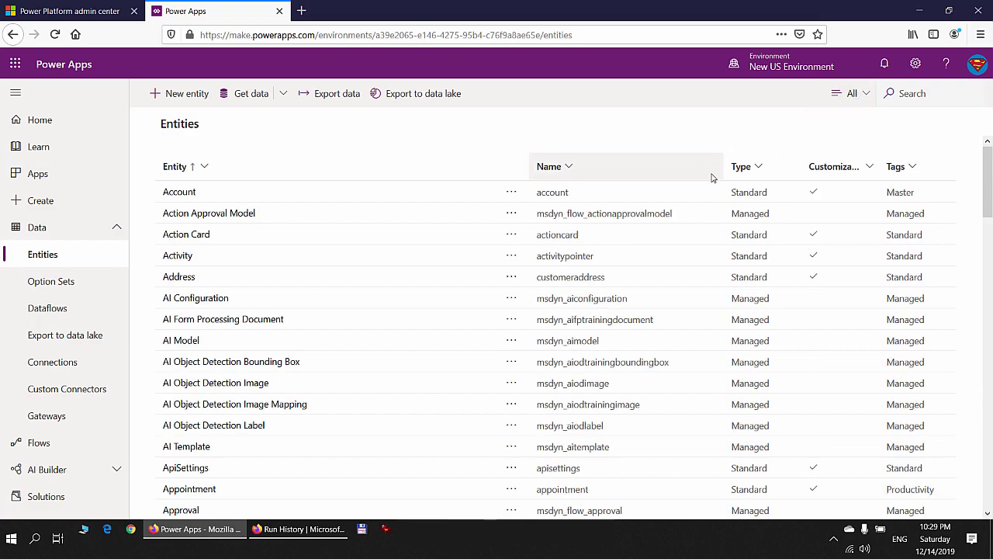
{"action": "scroll", "coordinate": [362, 310], "scroll_direction": "down", "scroll_amount": 6}
{"action": "scroll", "coordinate": [344, 319], "scroll_direction": "up", "scroll_amount": 2}
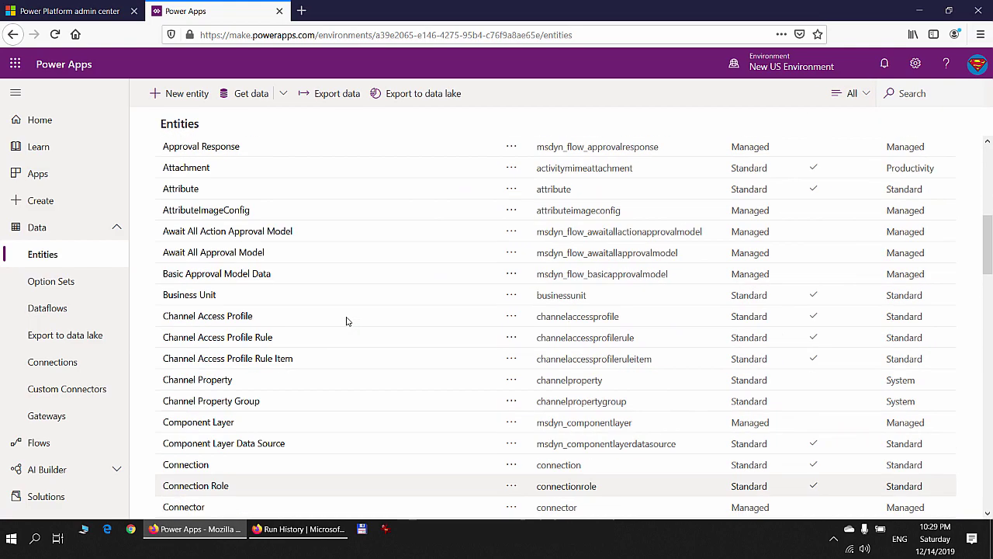
{"action": "left_click", "coordinate": [222, 266]}
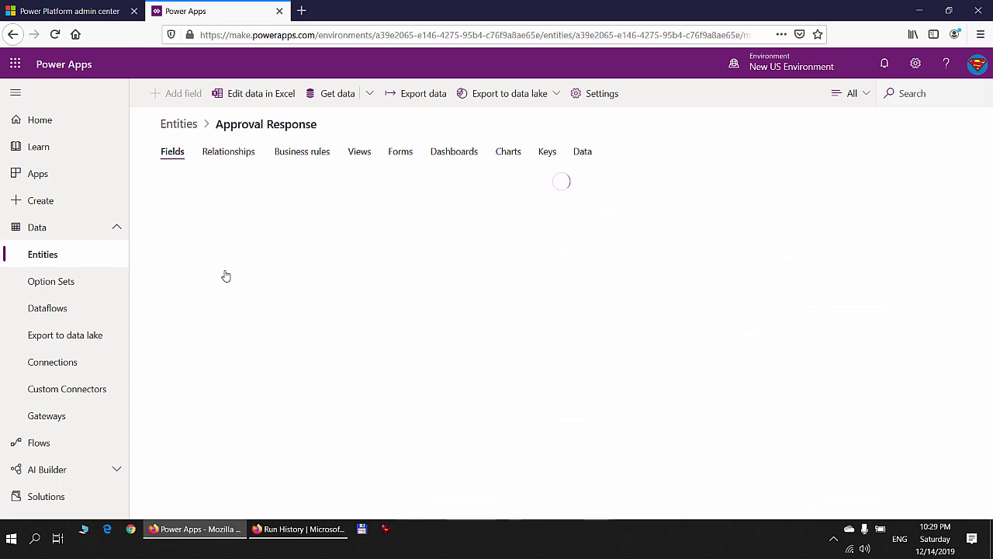
{"action": "left_click", "coordinate": [583, 152]}
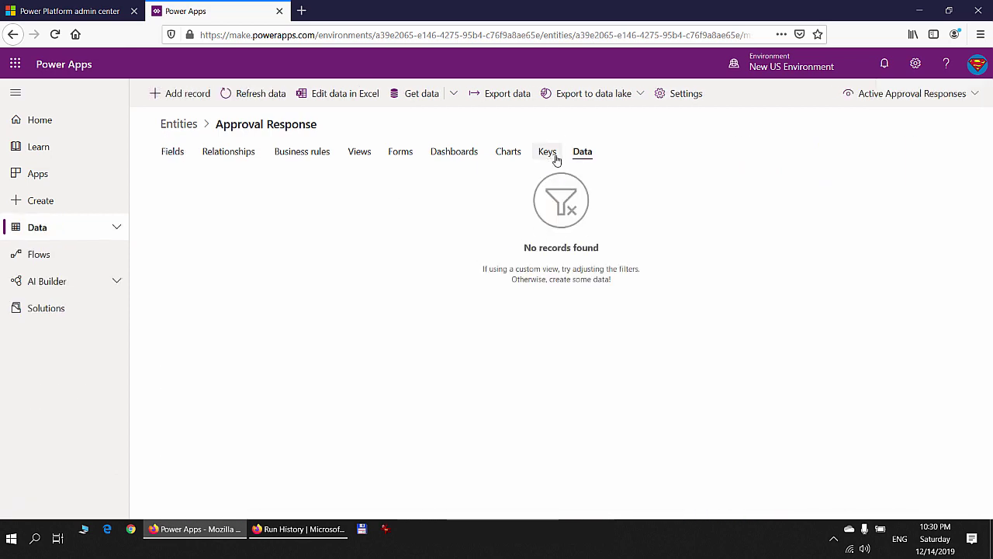
{"action": "left_click", "coordinate": [882, 95]}
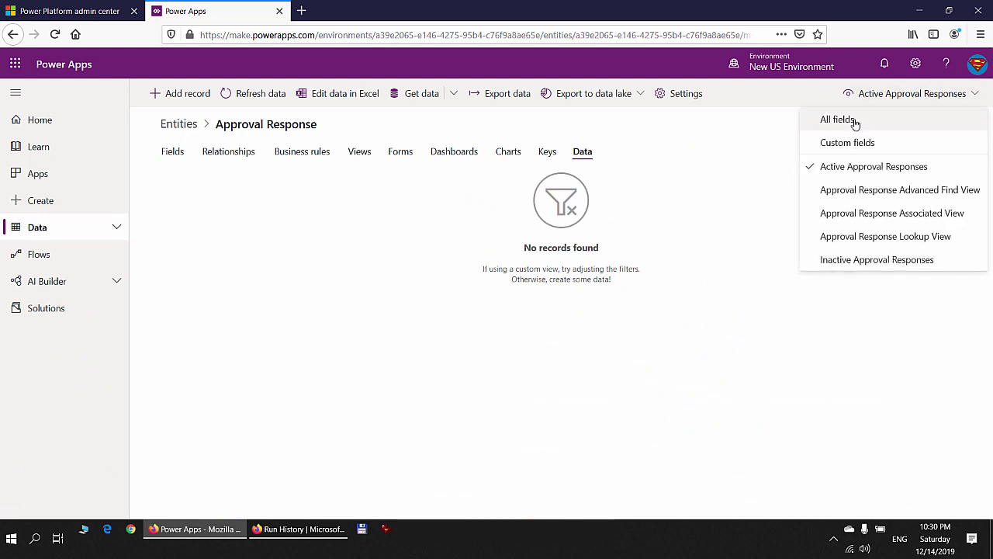
{"action": "left_click", "coordinate": [852, 116]}
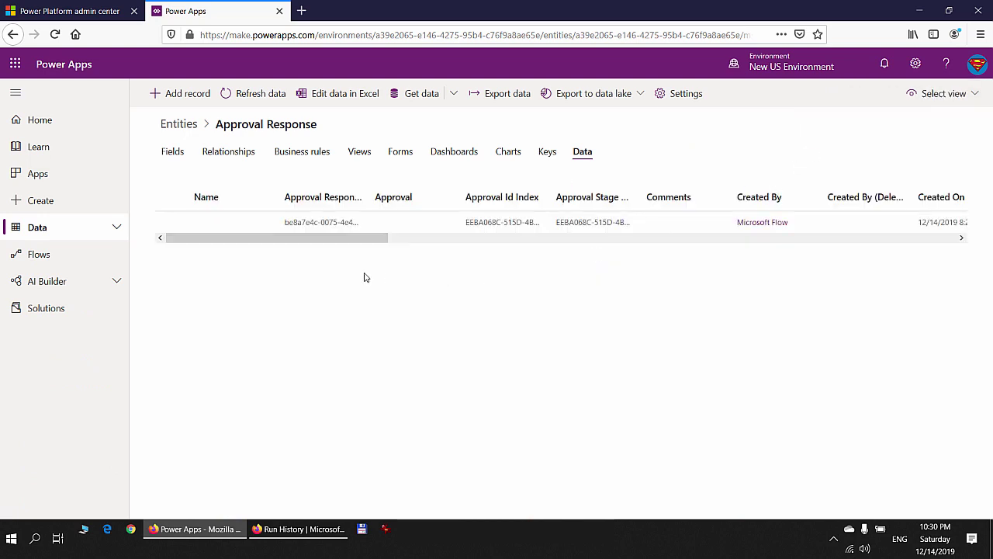
{"action": "left_click_drag", "start_coordinate": [344, 240], "coordinate": [606, 250]}
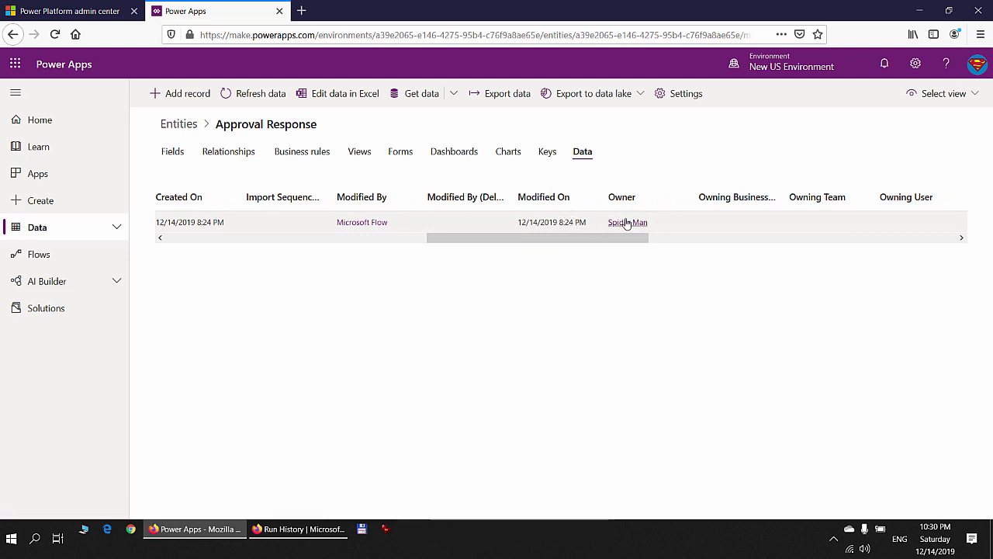
{"action": "left_click_drag", "start_coordinate": [590, 246], "coordinate": [273, 253]}
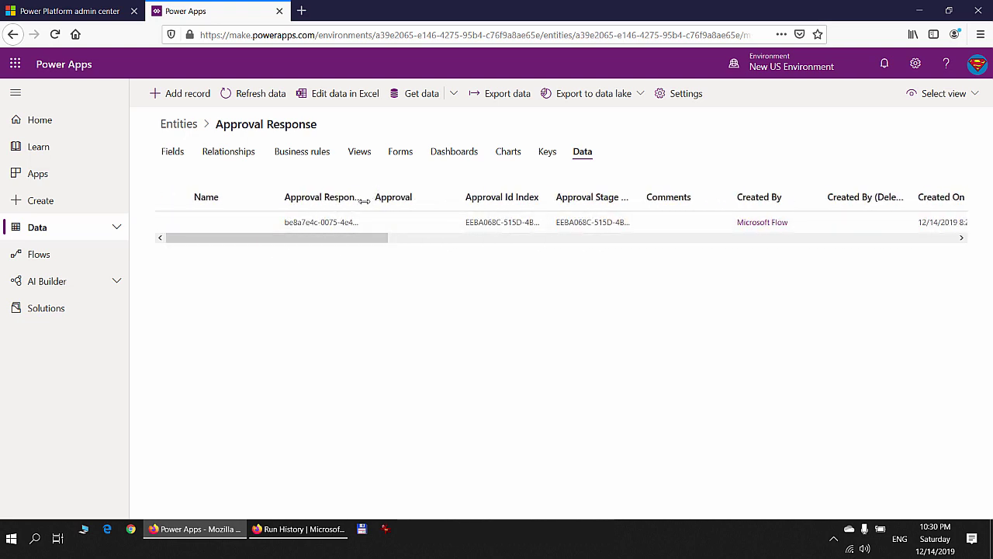
{"action": "left_click_drag", "start_coordinate": [372, 197], "coordinate": [431, 197]}
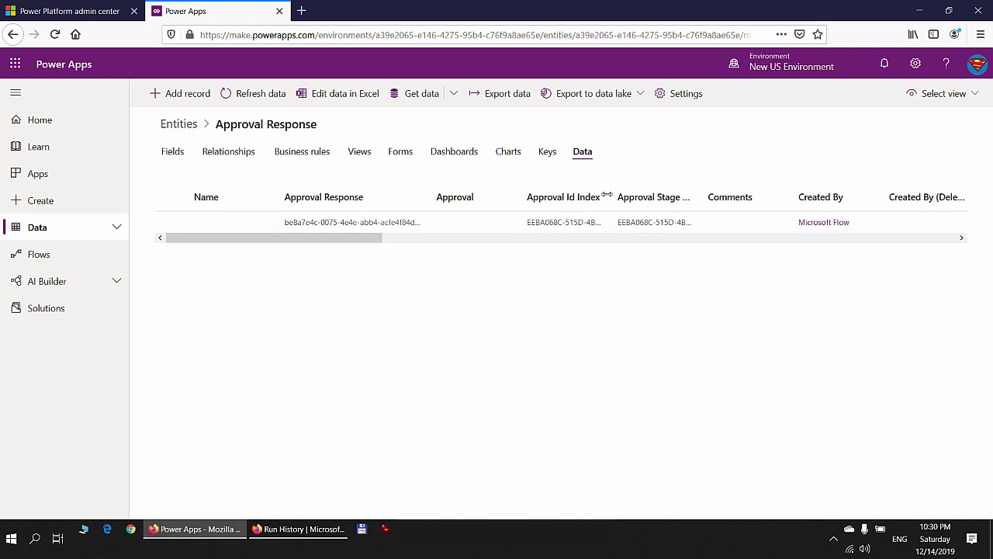
{"action": "left_click_drag", "start_coordinate": [613, 198], "coordinate": [700, 194]}
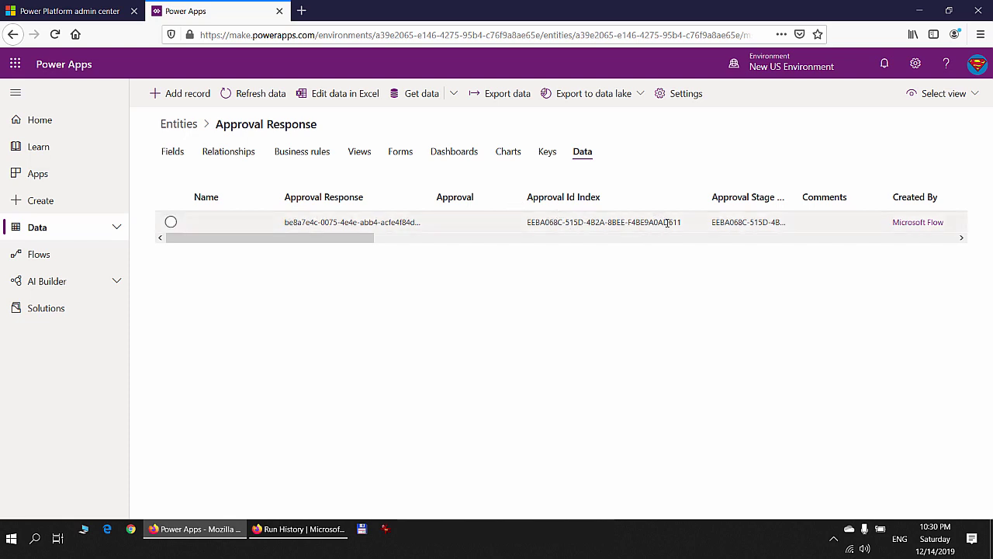
{"action": "left_click", "coordinate": [180, 125]}
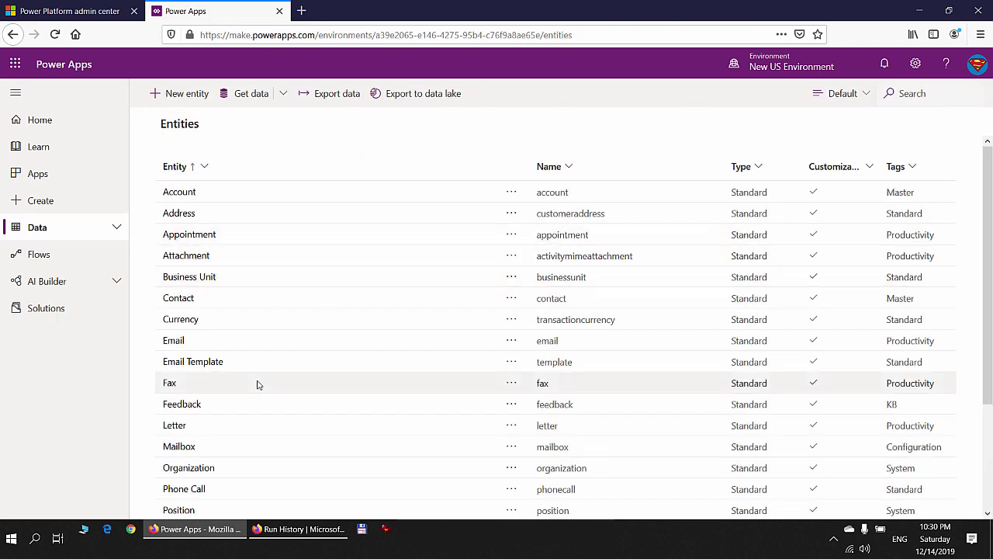
Step: Open the Approval Request entity from the All entities list and show its records in the All fields view
{"action": "scroll", "coordinate": [789, 162], "scroll_direction": "down", "scroll_amount": 3}
{"action": "left_click", "coordinate": [823, 94]}
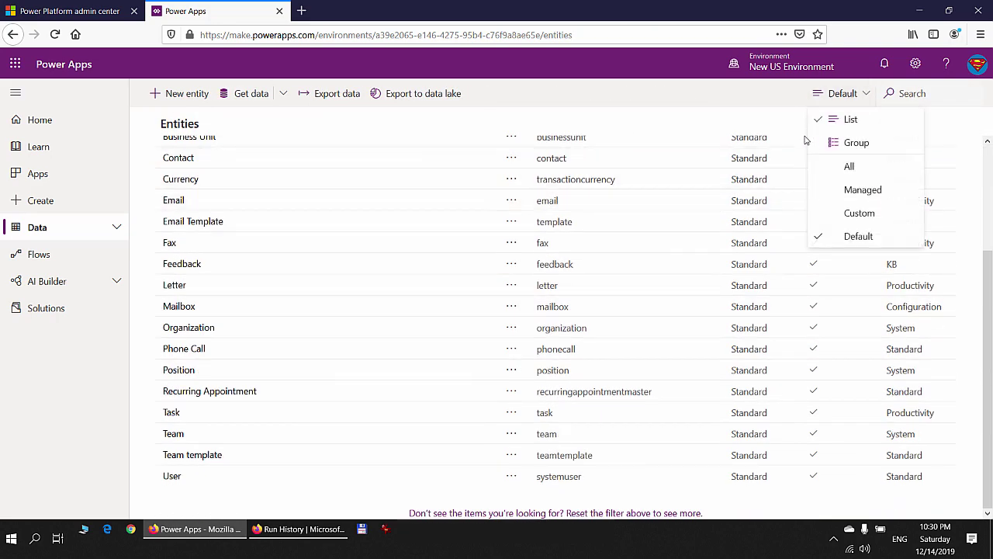
{"action": "left_click", "coordinate": [849, 168]}
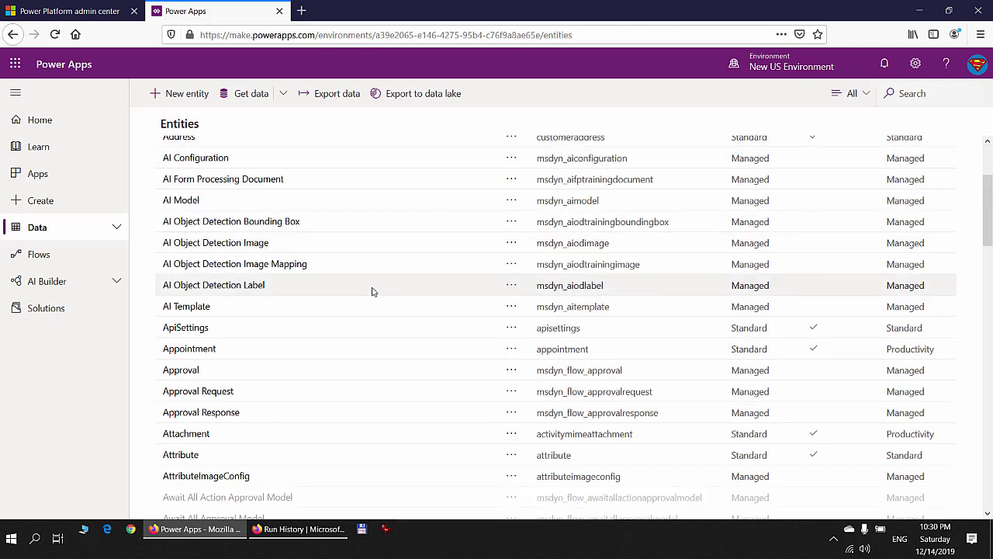
{"action": "left_click", "coordinate": [212, 393]}
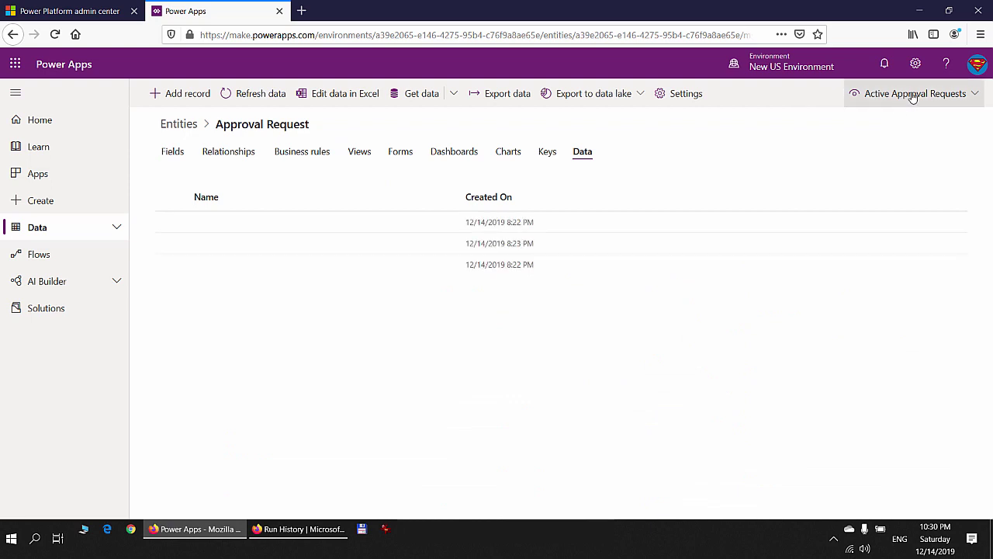
{"action": "left_click", "coordinate": [913, 95]}
{"action": "left_click", "coordinate": [856, 125]}
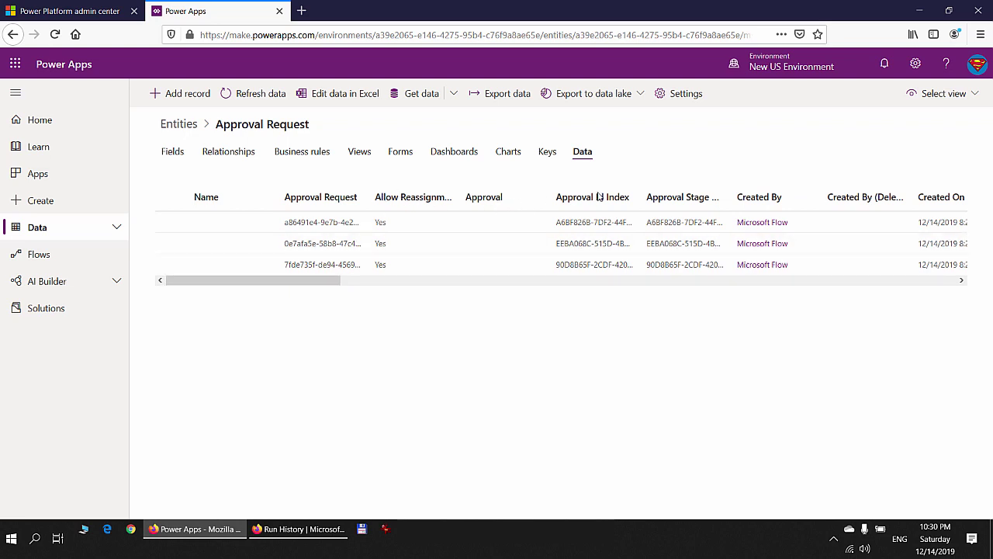
Step: Widen the Approval Id Index column so the full IDs of all three records are readable
{"action": "left_click_drag", "start_coordinate": [641, 194], "coordinate": [794, 197]}
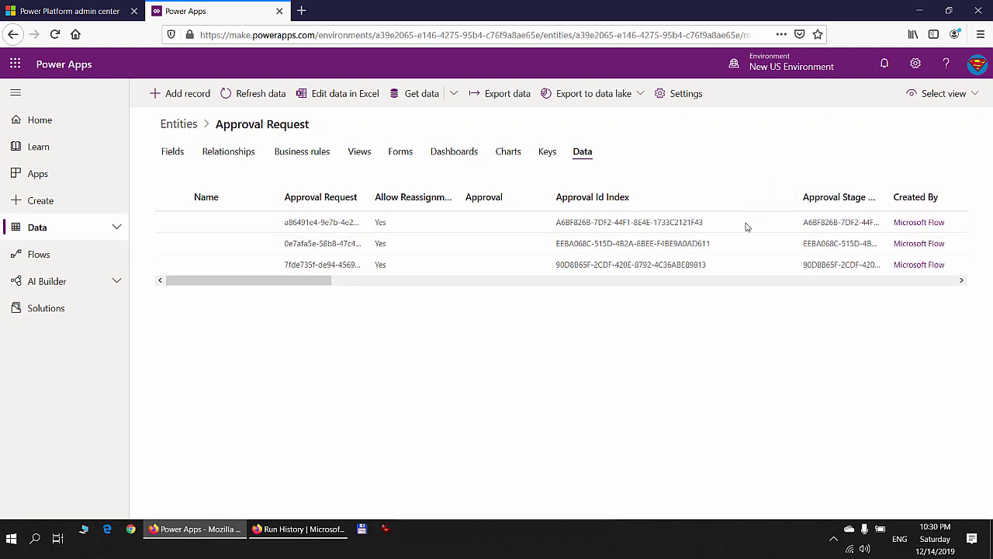
{"action": "left_click_drag", "start_coordinate": [647, 243], "coordinate": [658, 245]}
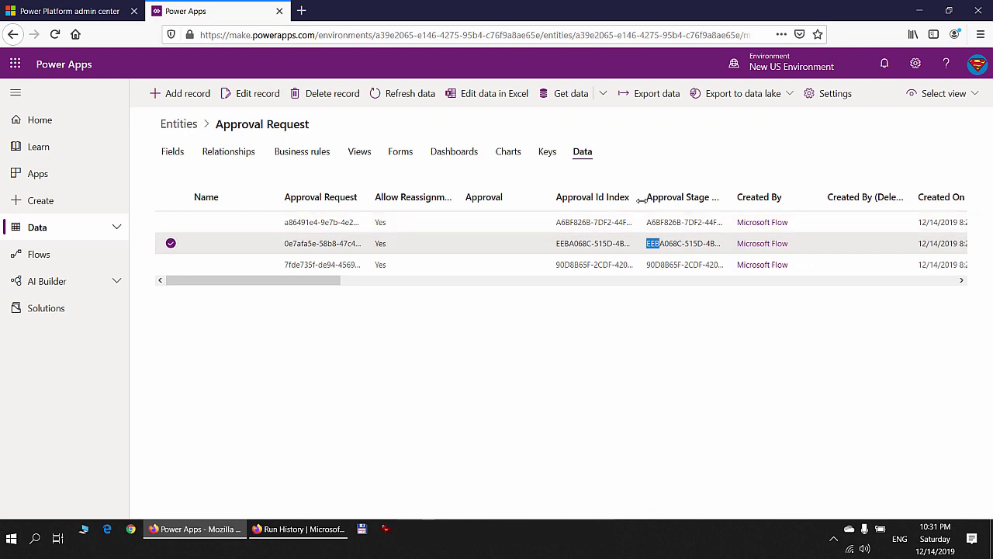
{"action": "left_click_drag", "start_coordinate": [641, 197], "coordinate": [754, 198]}
{"action": "left_click", "coordinate": [694, 245]}
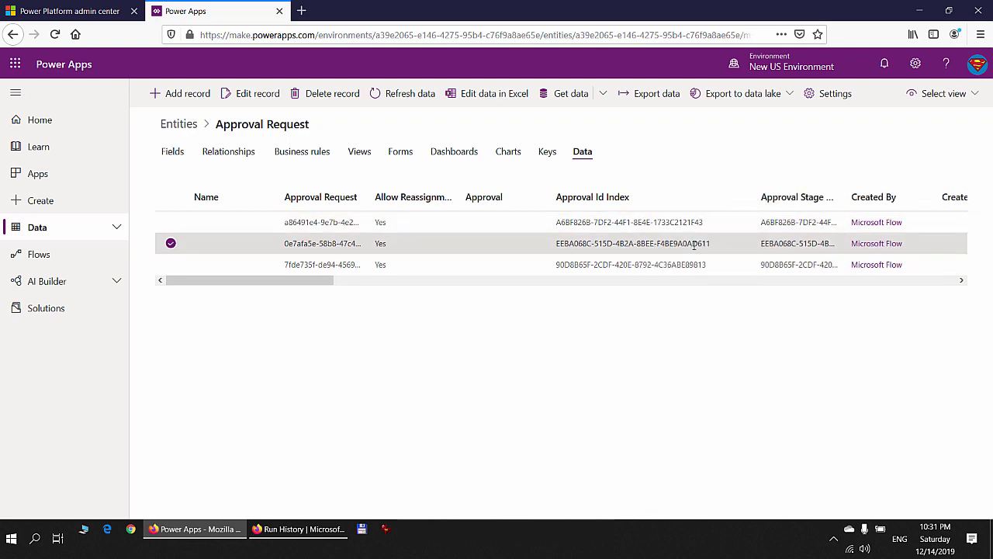
{"action": "left_click_drag", "start_coordinate": [717, 245], "coordinate": [554, 247]}
{"action": "left_click_drag", "start_coordinate": [317, 285], "coordinate": [418, 288]}
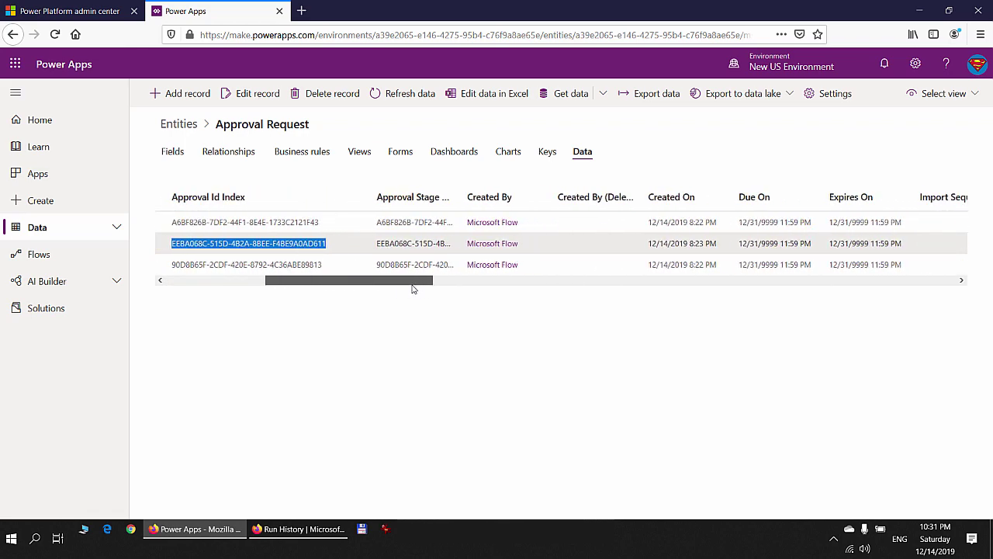
{"action": "left_click", "coordinate": [331, 253]}
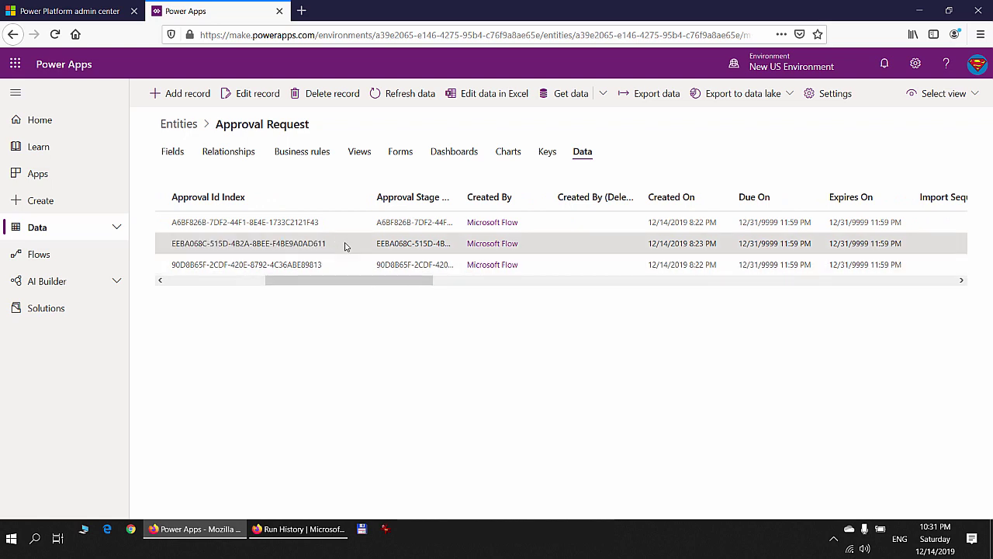